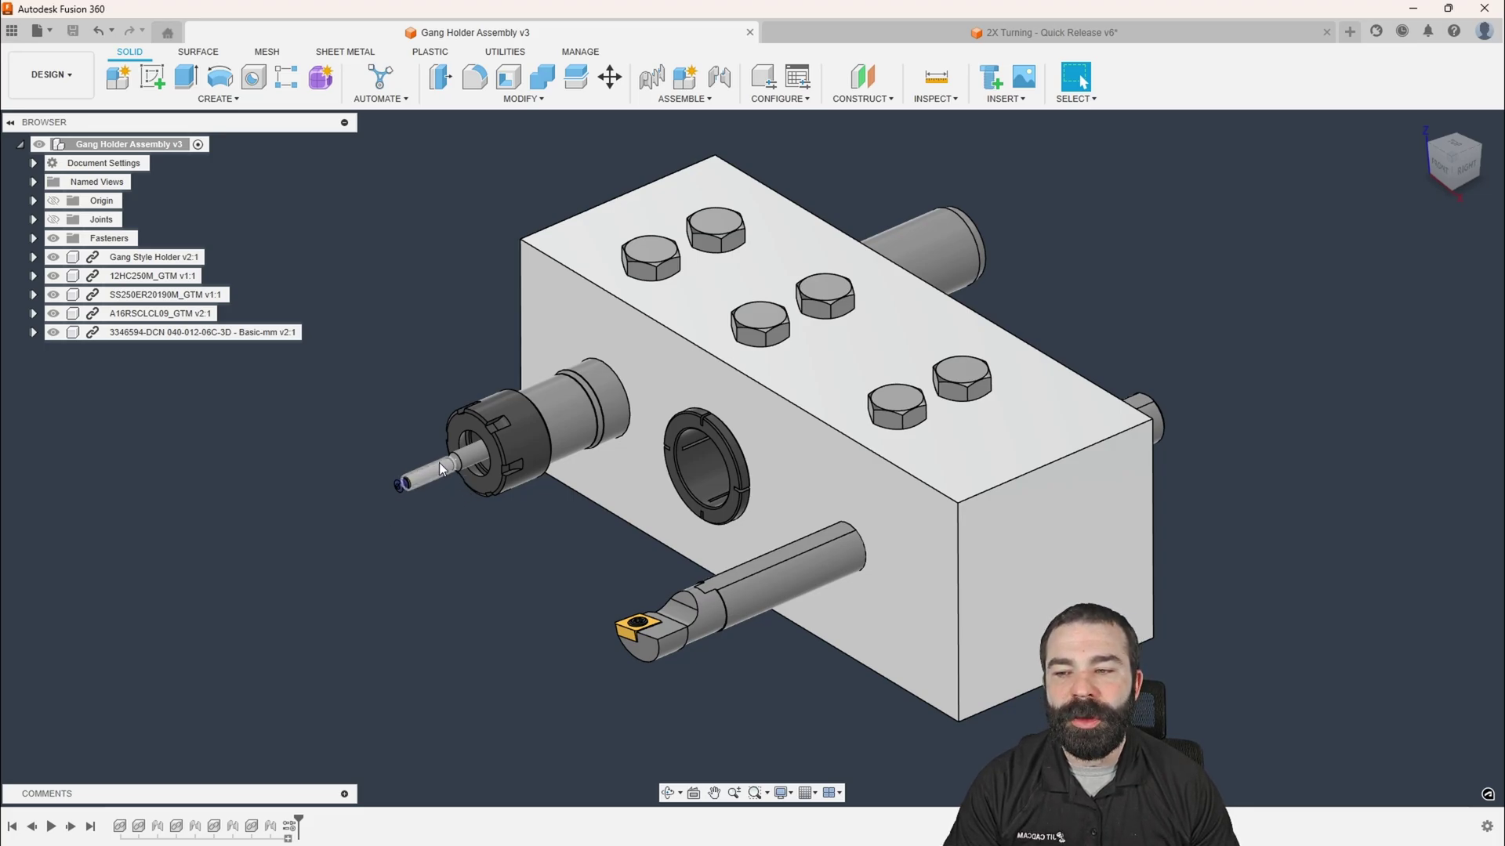
- Measure the holder's bore radius and an insert edge length, then clear the selection
{"action": "scroll", "coordinate": [417, 480], "scroll_direction": "up", "scroll_amount": 2}
{"action": "scroll", "coordinate": [437, 475], "scroll_direction": "down", "scroll_amount": 1}
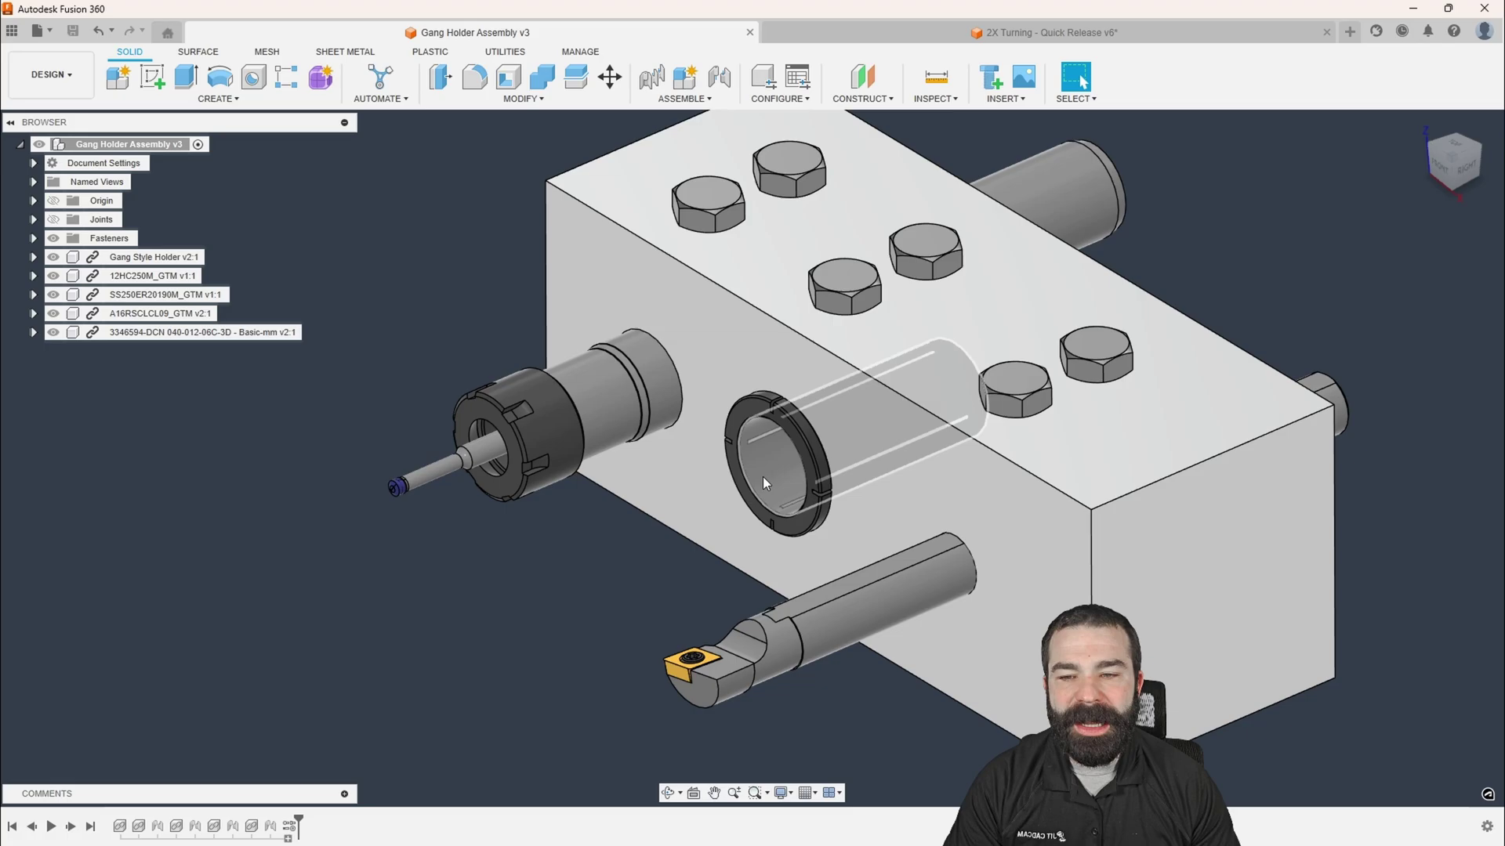
{"action": "scroll", "coordinate": [834, 616], "scroll_direction": "down", "scroll_amount": 2}
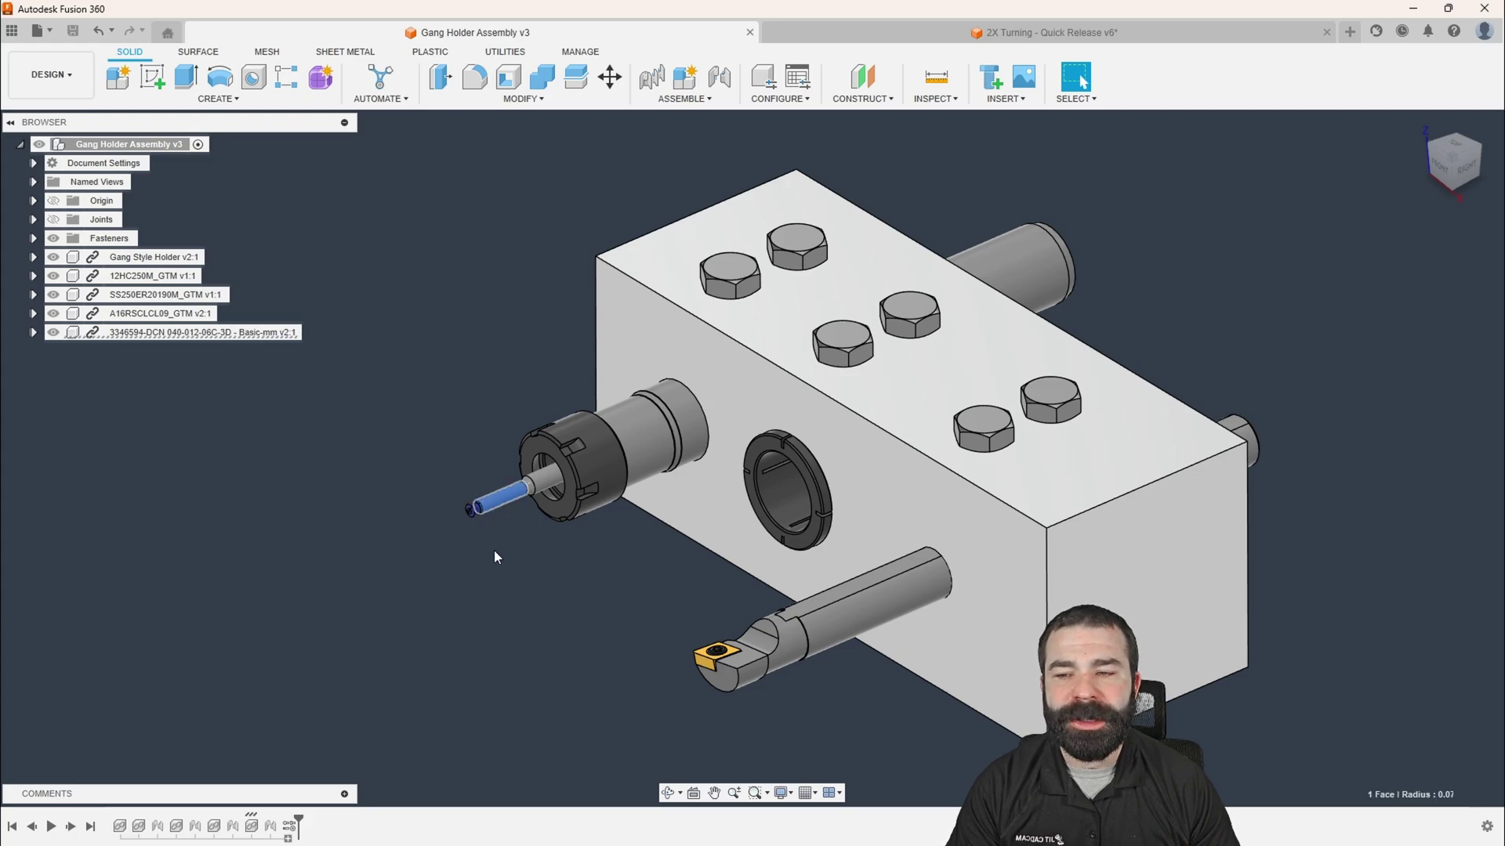
{"action": "left_click", "coordinate": [790, 498]}
{"action": "scroll", "coordinate": [815, 431], "scroll_direction": "down", "scroll_amount": 2}
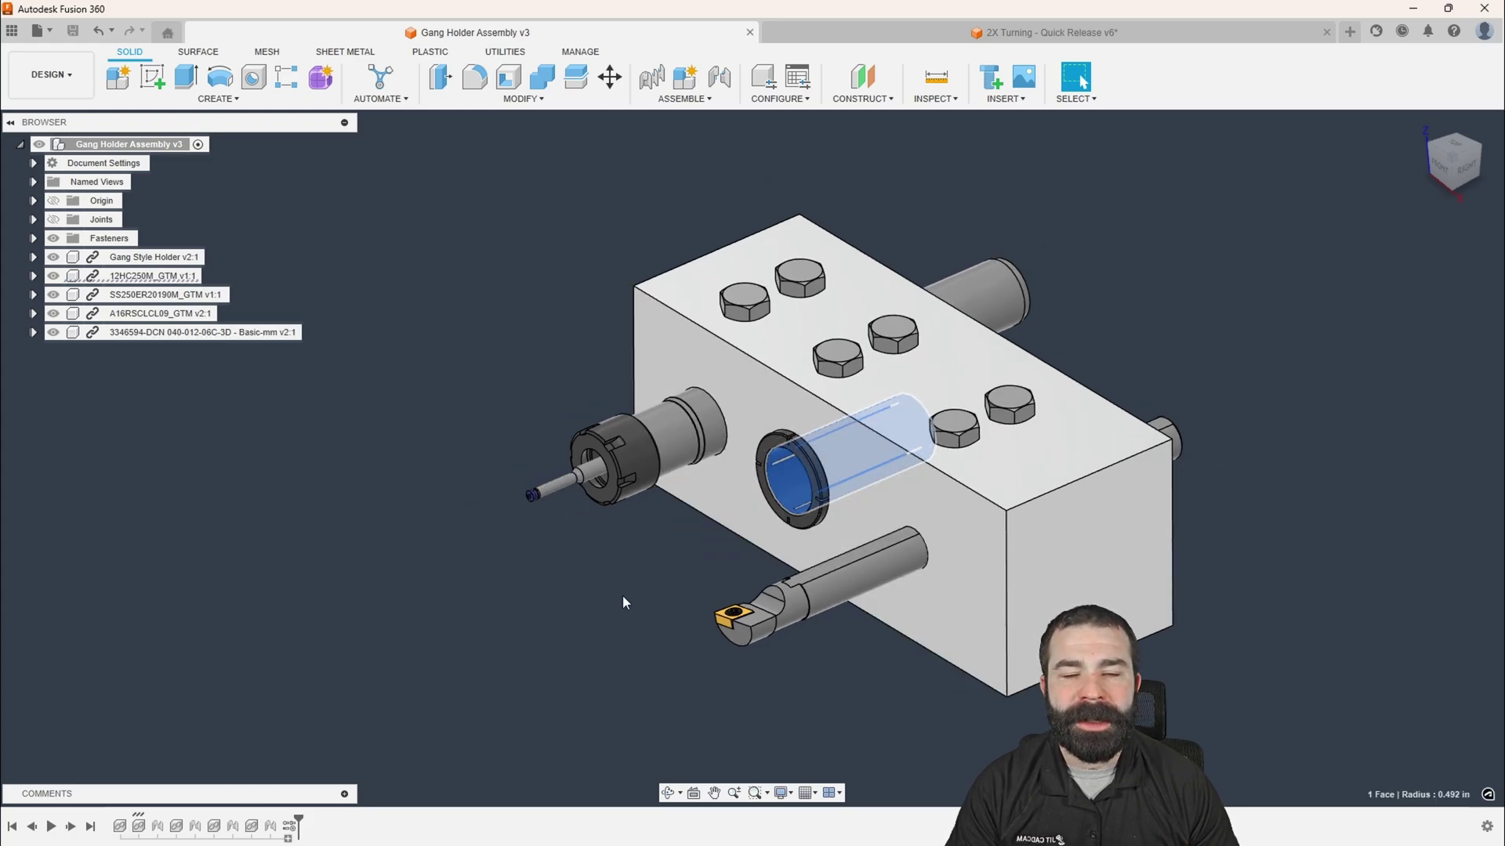
{"action": "left_click", "coordinate": [742, 624]}
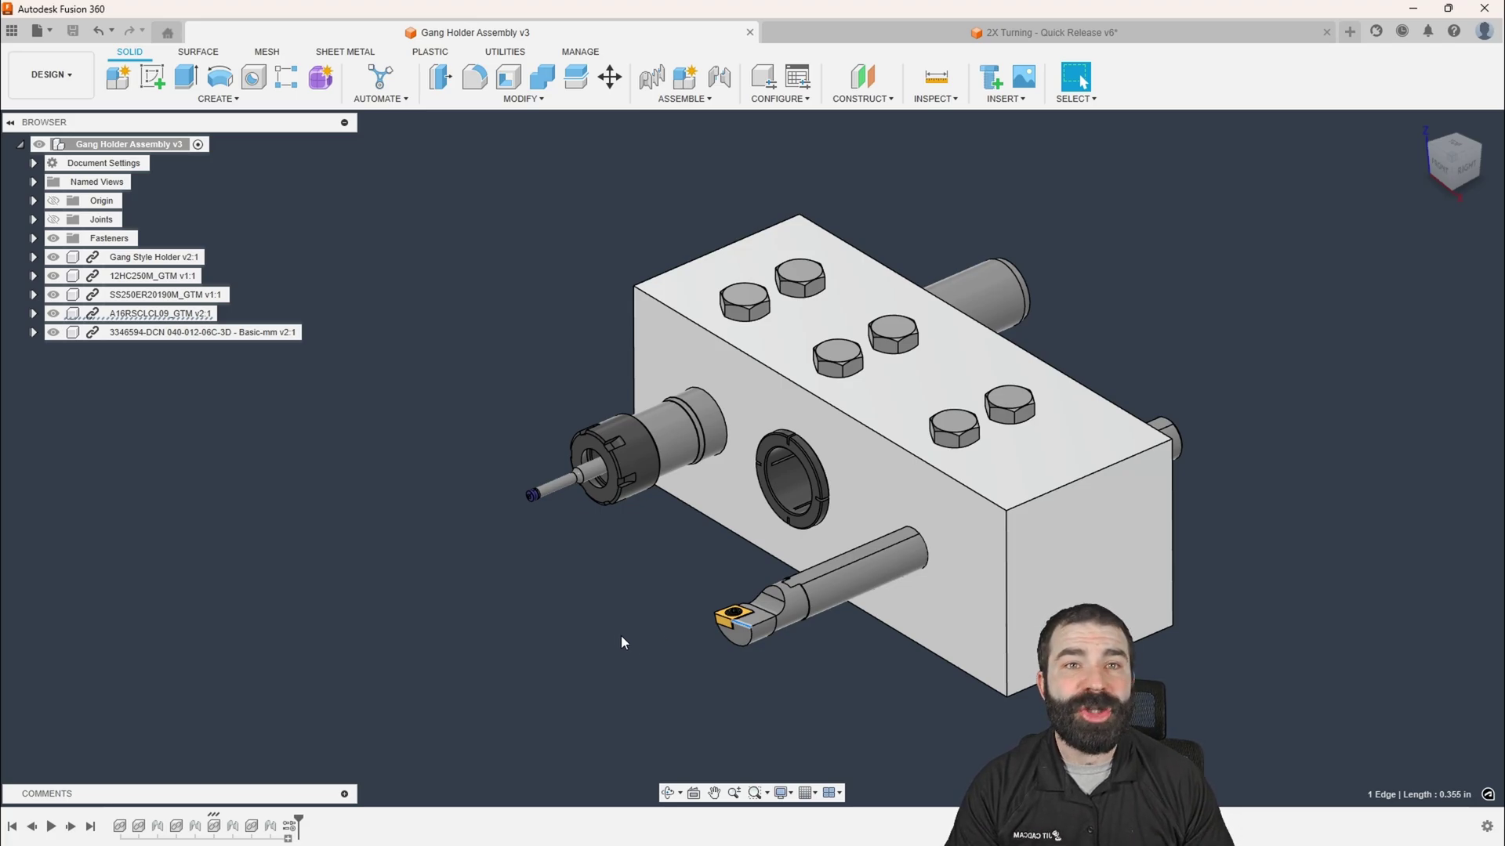
{"action": "left_click", "coordinate": [649, 657]}
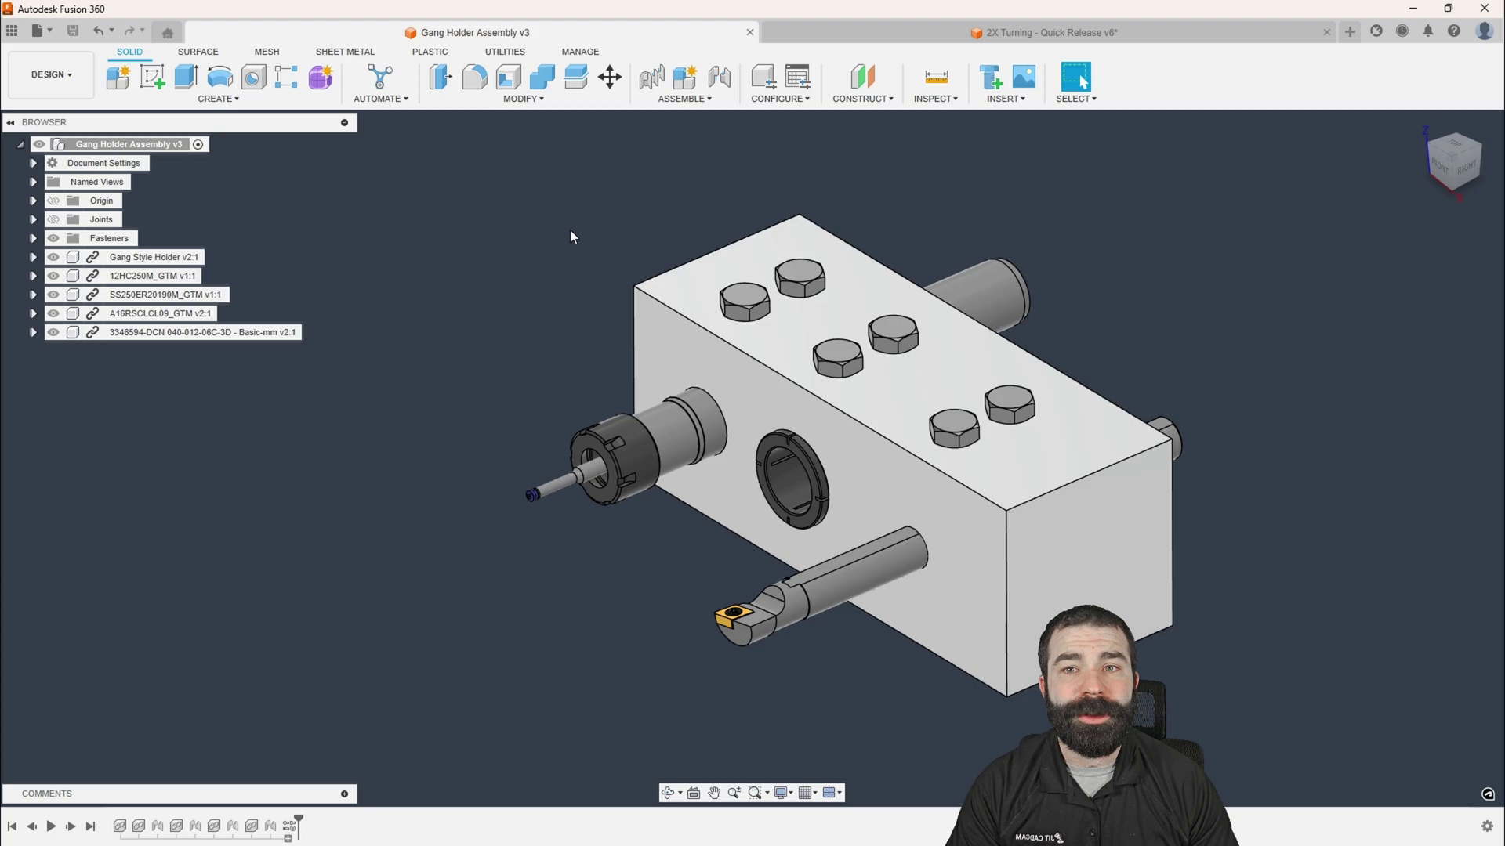
- In the 2X Turning - Quick Release document, post Setup1 with the FANUC Turning post as program 1001
{"action": "left_click", "coordinate": [925, 36]}
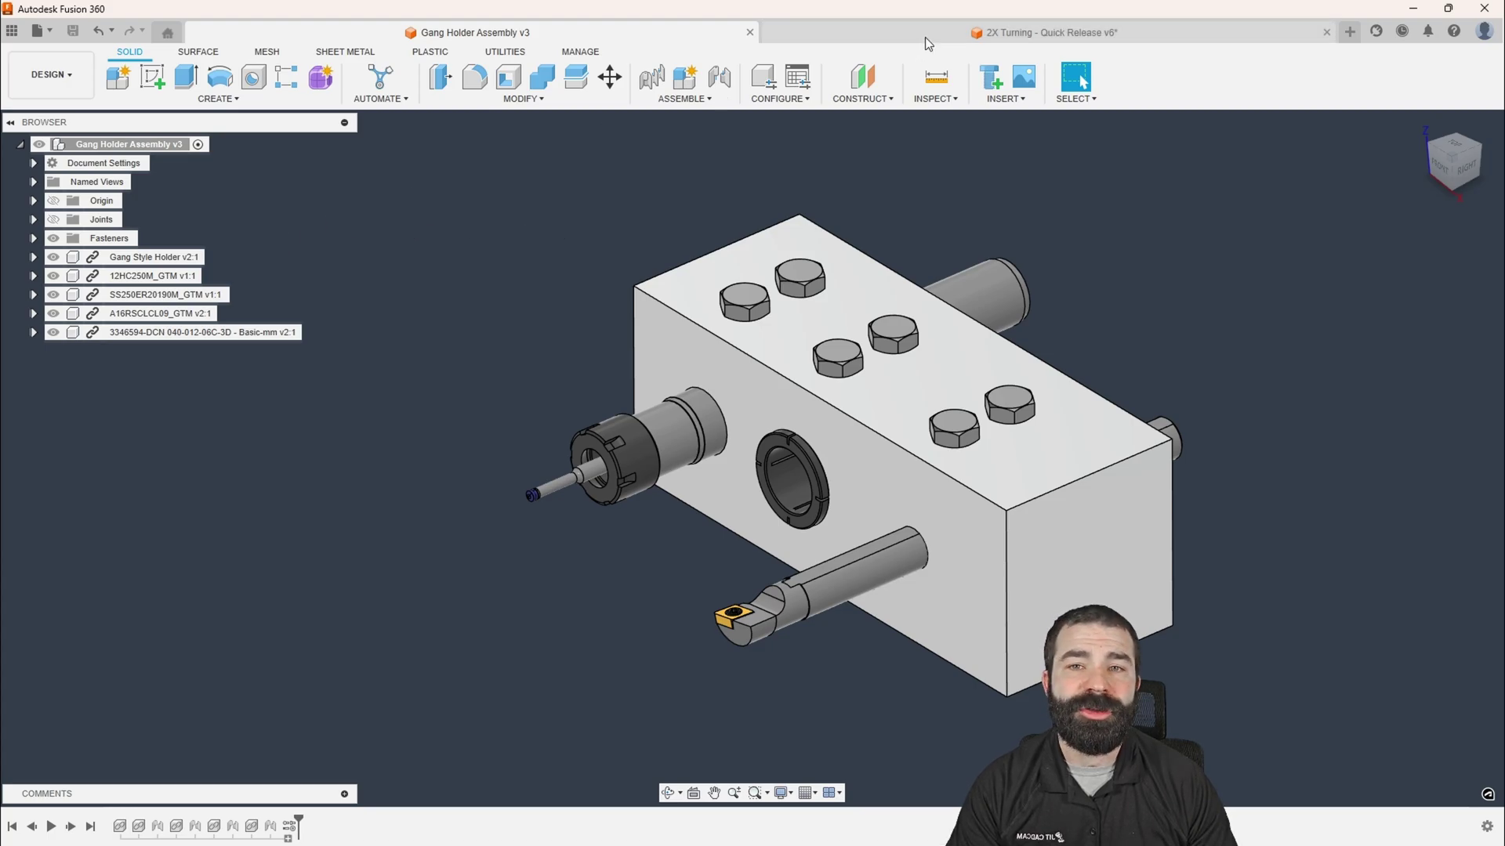
{"action": "scroll", "coordinate": [906, 315], "scroll_direction": "up", "scroll_amount": 3}
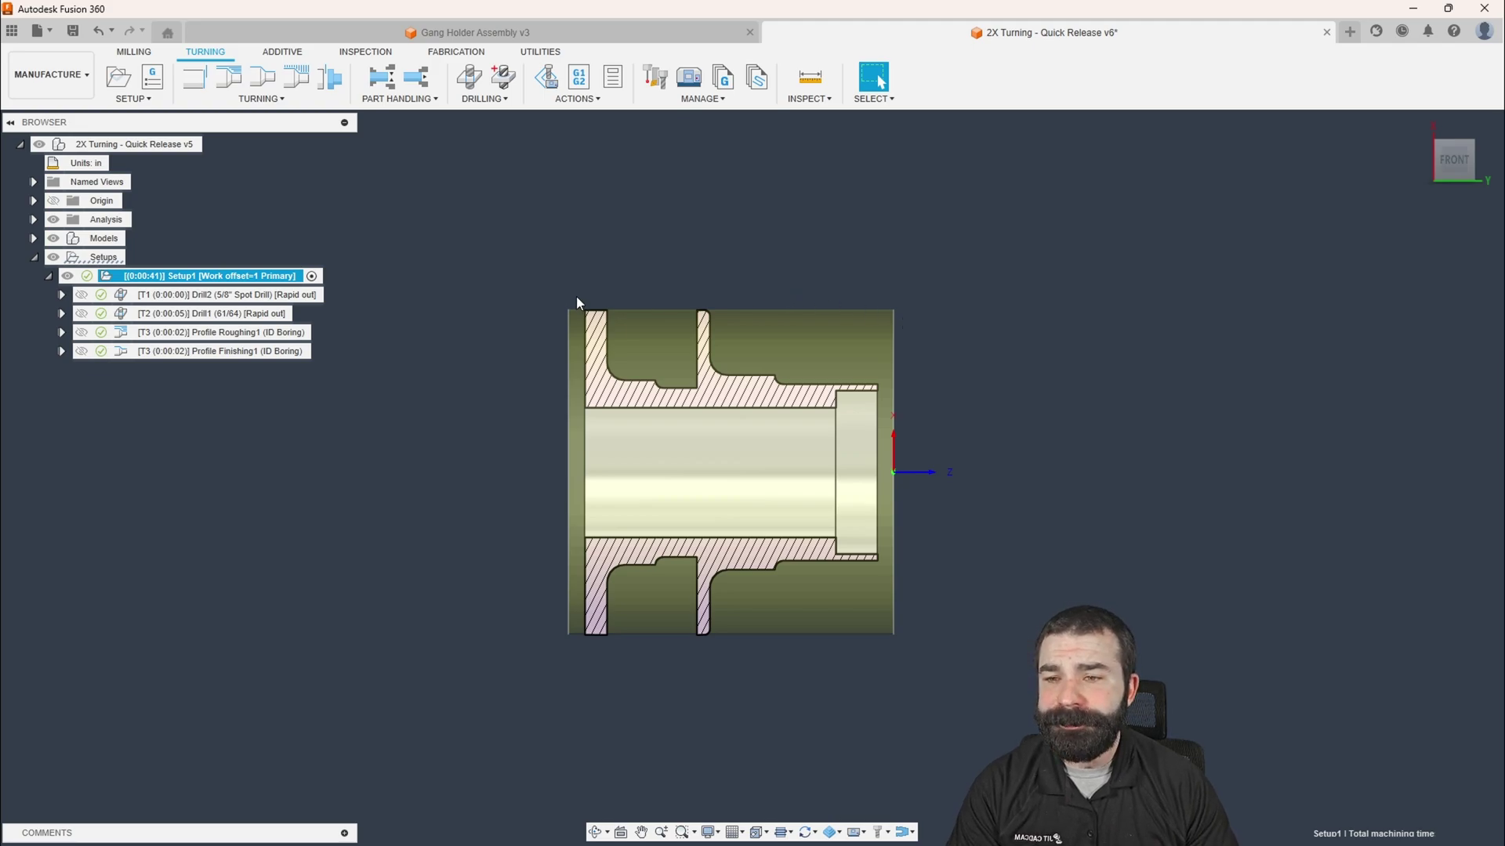
{"action": "scroll", "coordinate": [525, 337], "scroll_direction": "up", "scroll_amount": 2}
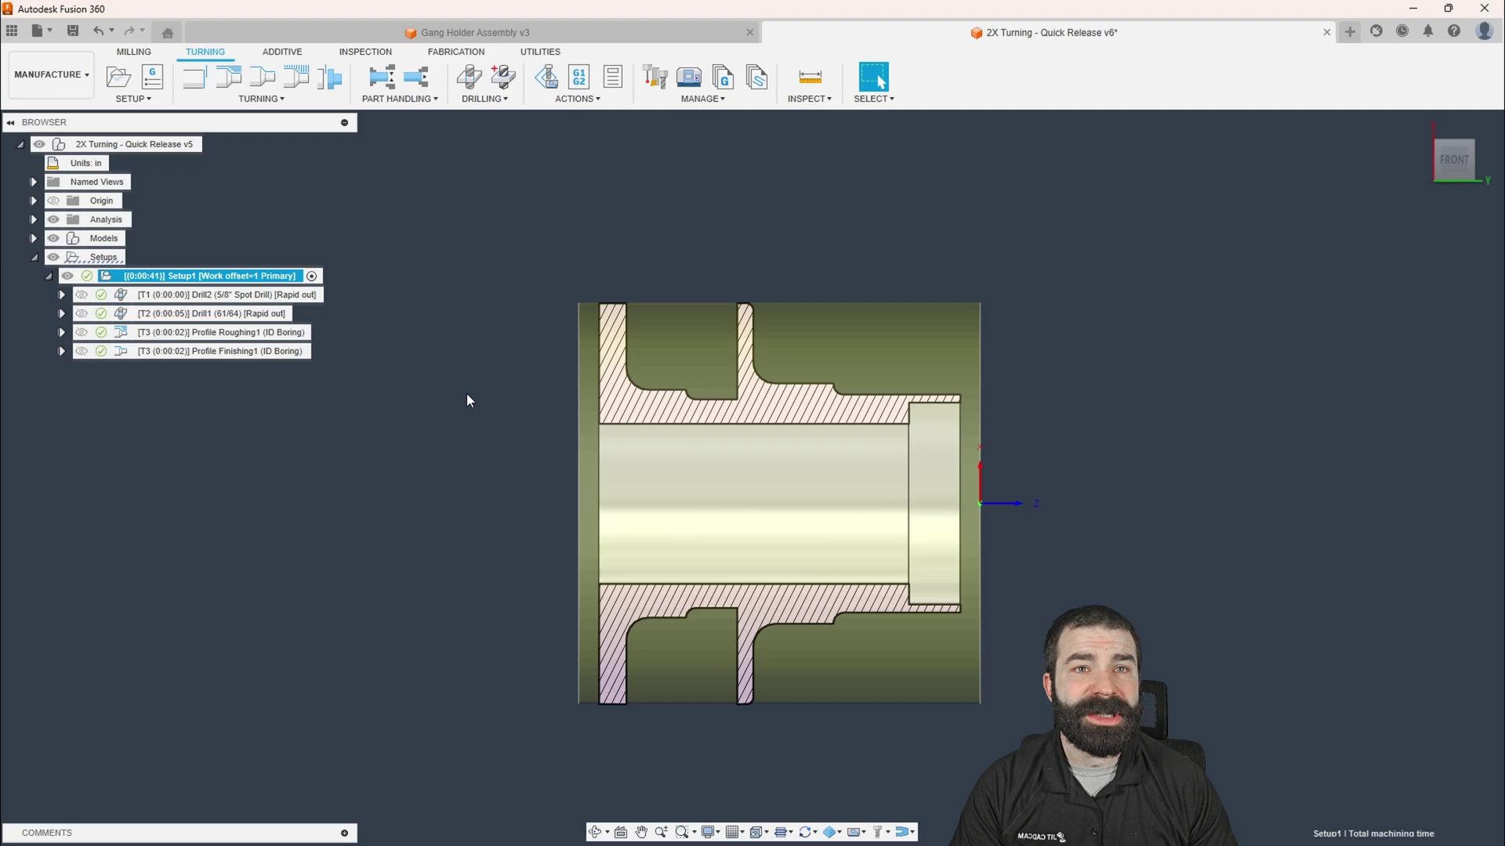
{"action": "right_click", "coordinate": [228, 279]}
{"action": "left_click", "coordinate": [316, 453]}
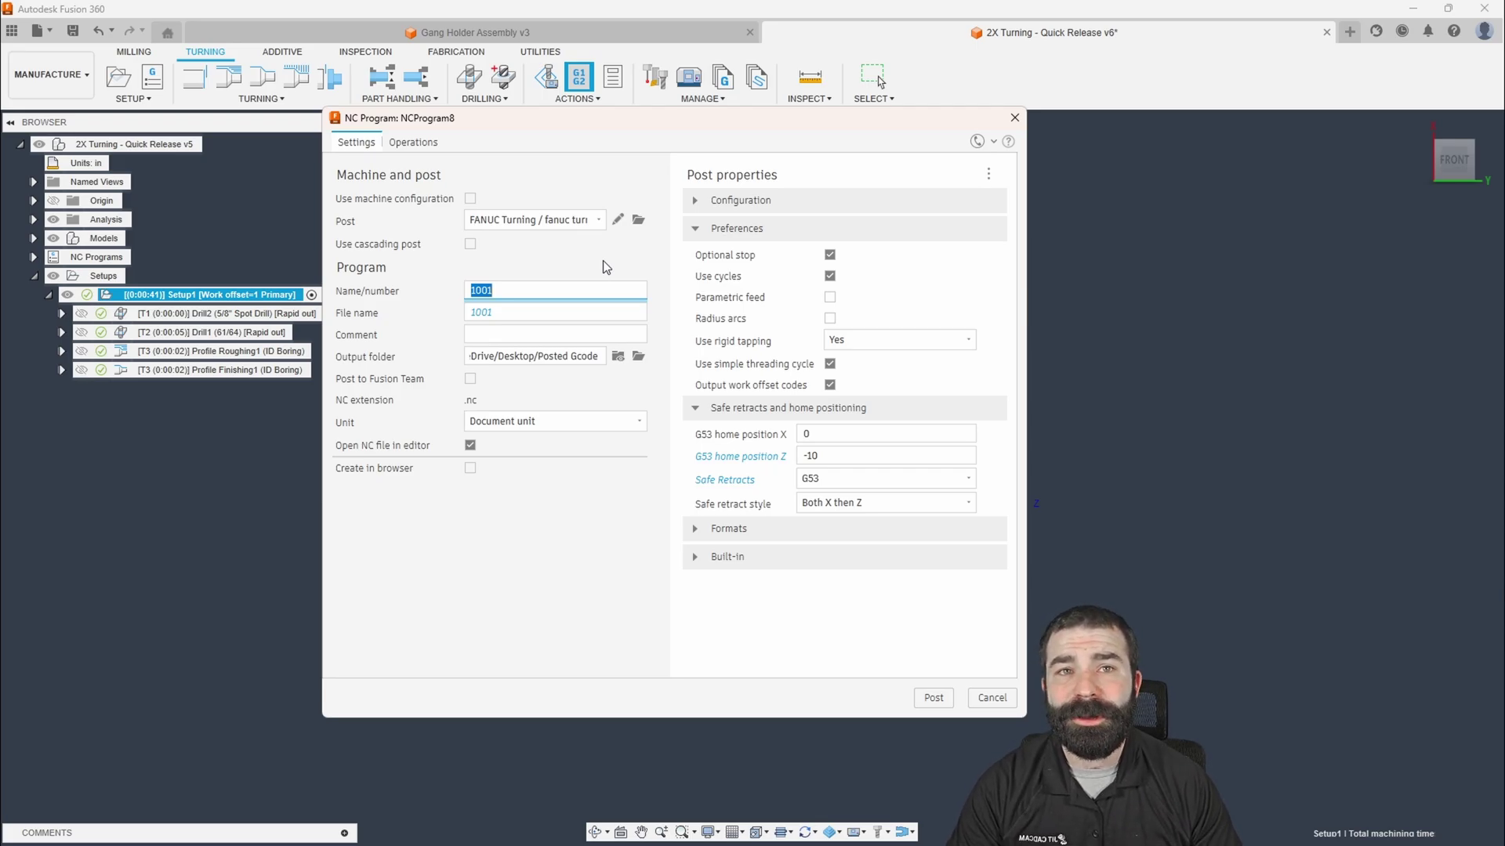
{"action": "left_click", "coordinate": [933, 698]}
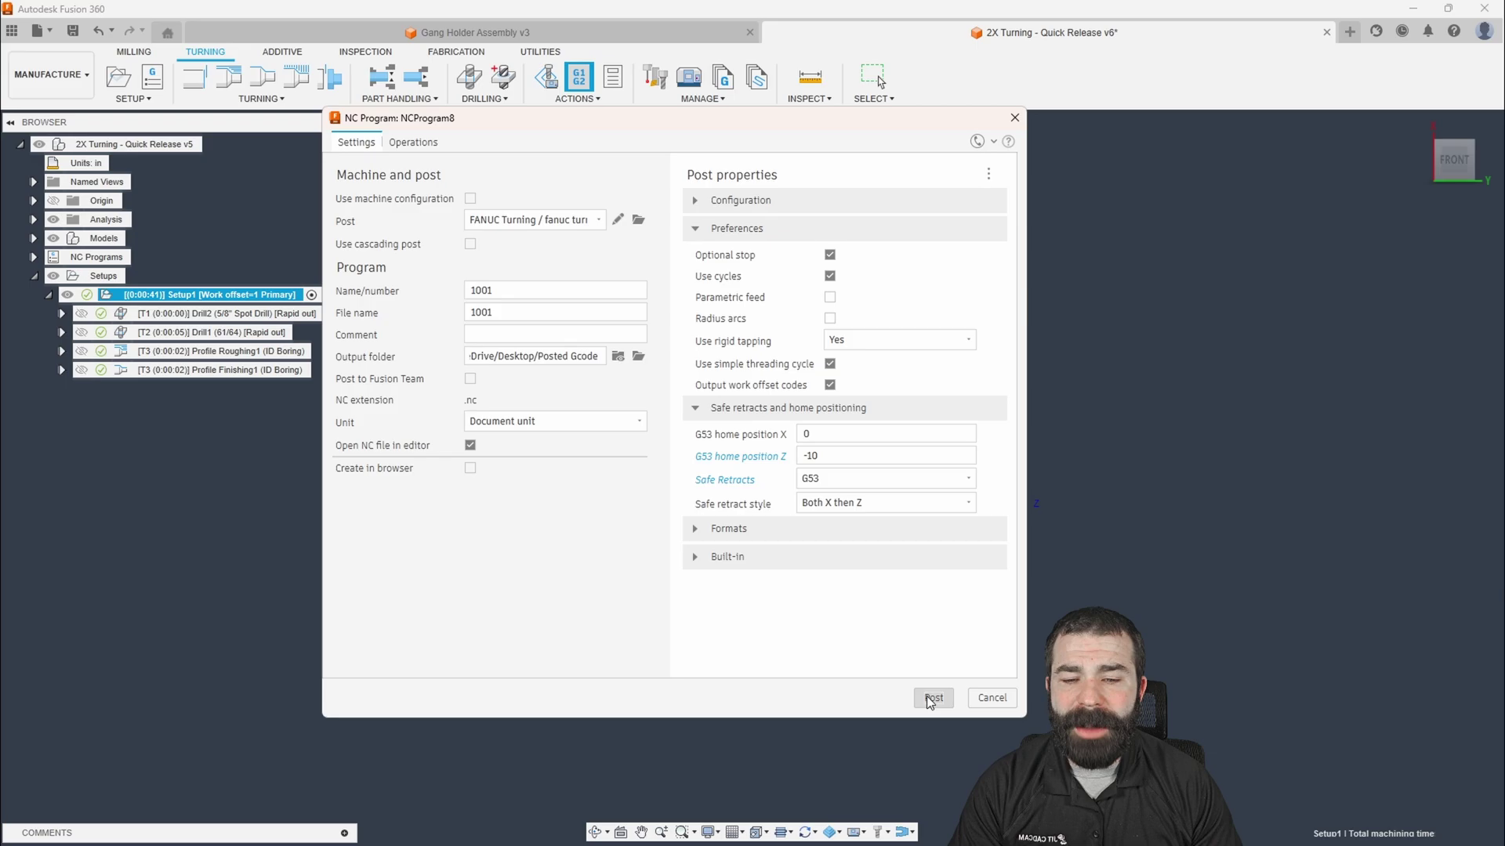
- Review 1001.nc in VS Code, highlighting the T0101 and T0202 tool calls
{"action": "left_click", "coordinate": [804, 454]}
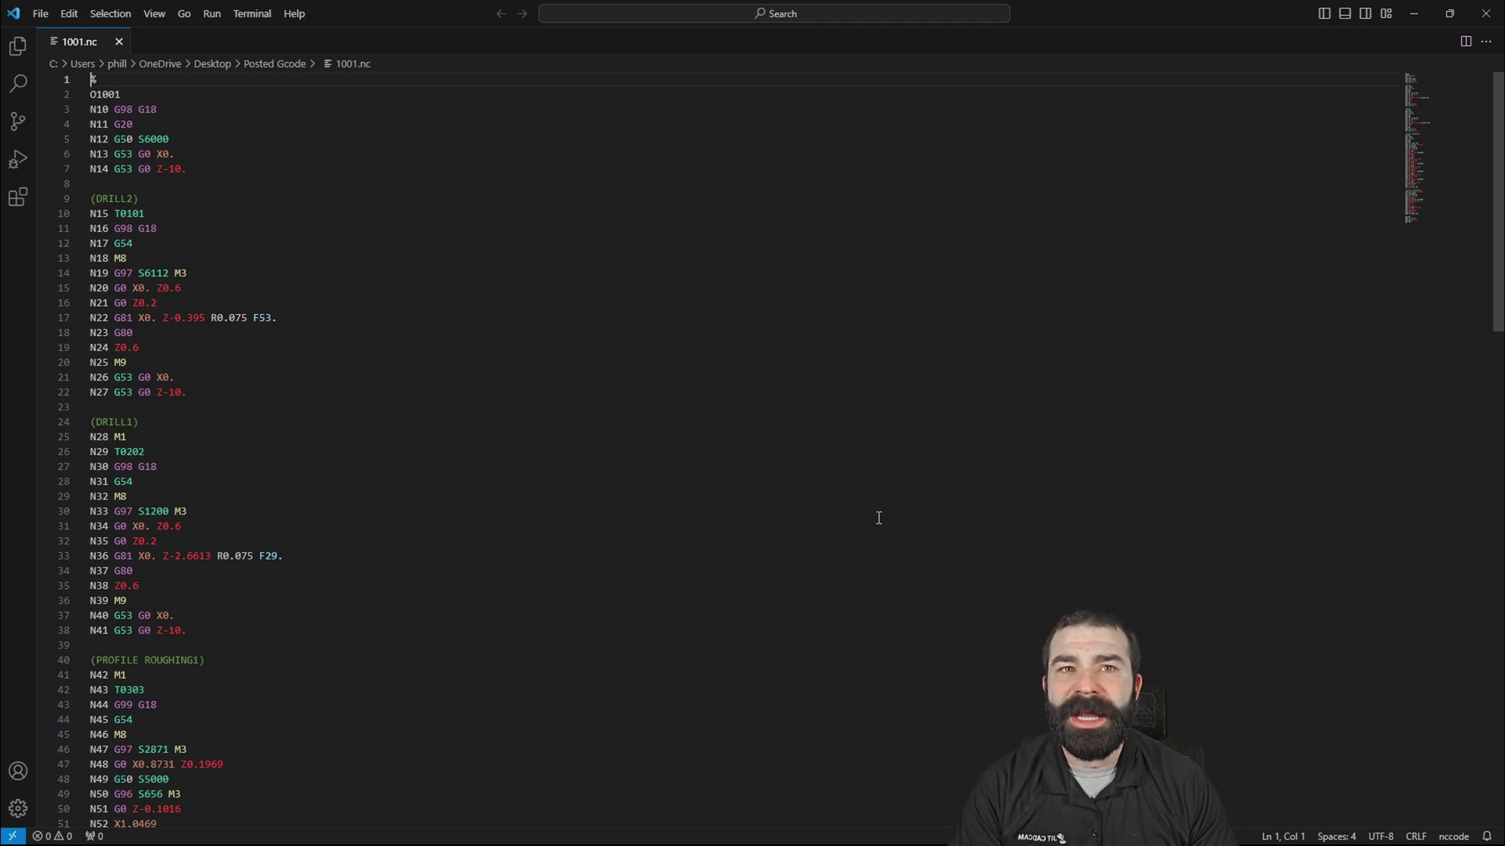
{"action": "double_click", "coordinate": [119, 213]}
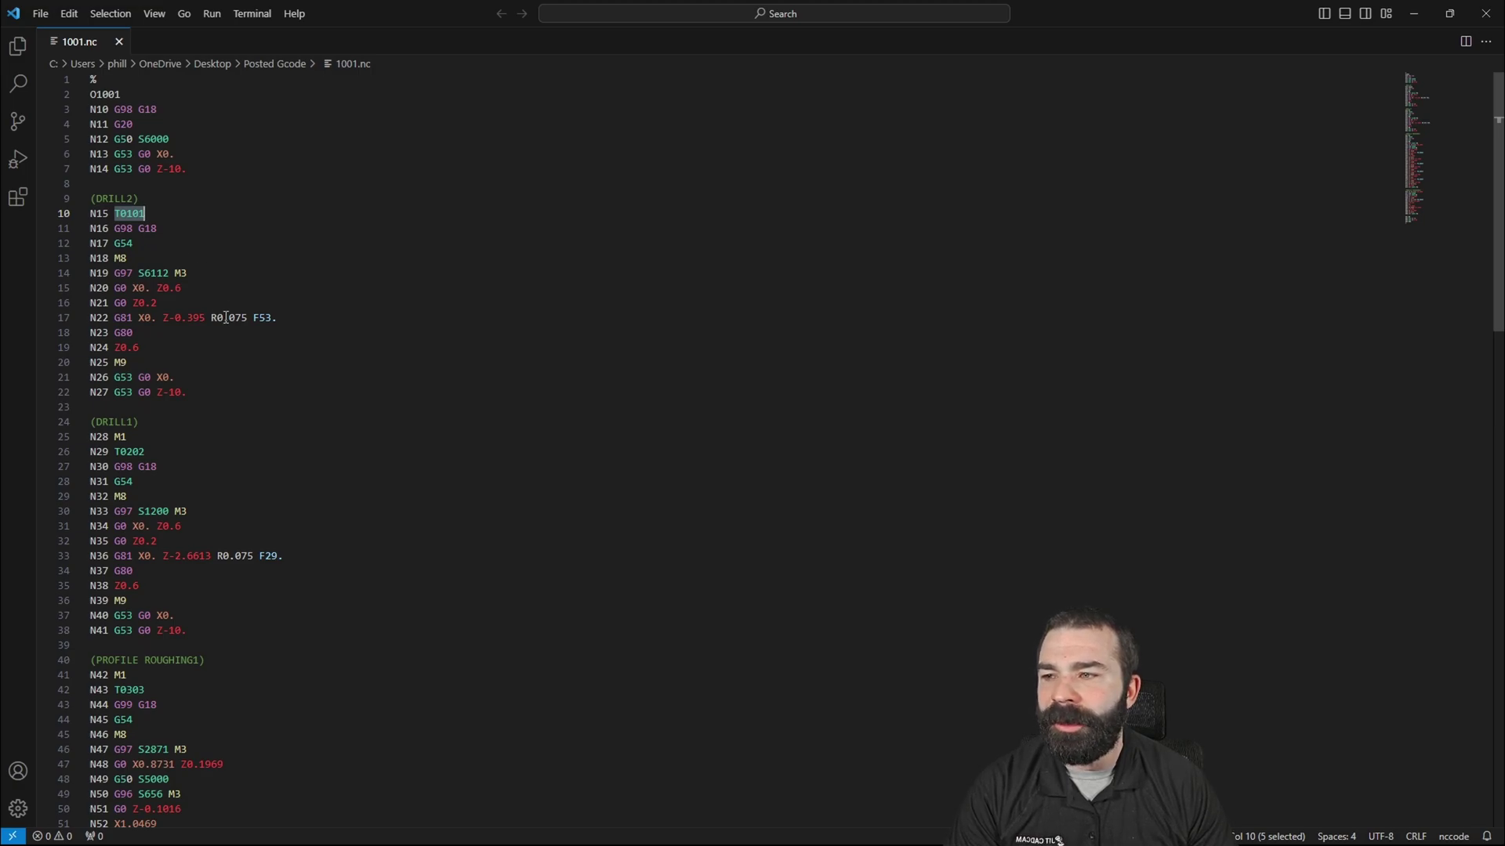
{"action": "scroll", "coordinate": [225, 318], "scroll_direction": "down", "scroll_amount": 3}
{"action": "double_click", "coordinate": [132, 336]}
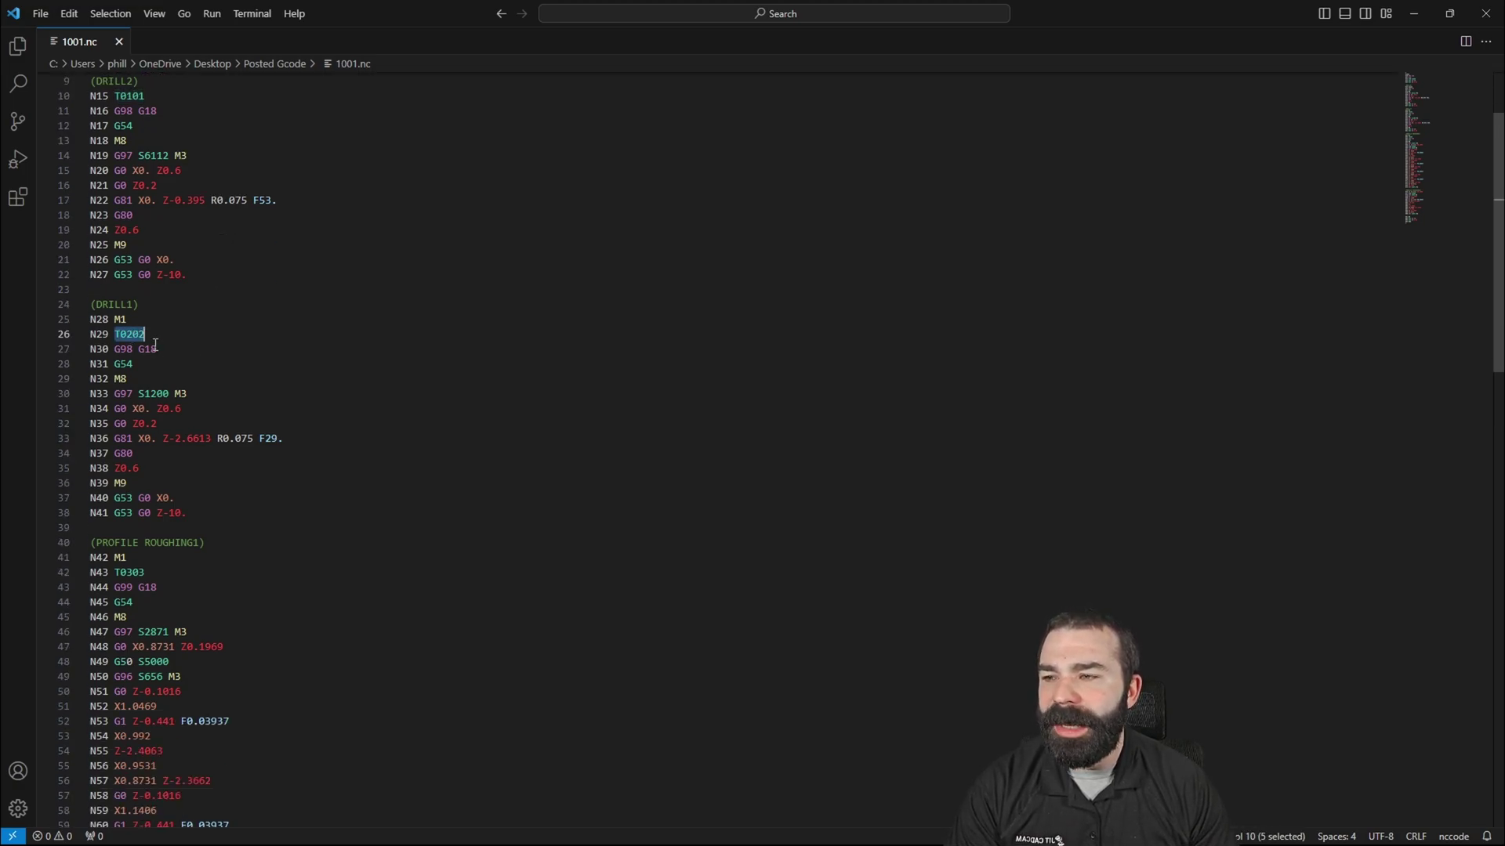
{"action": "scroll", "coordinate": [172, 380], "scroll_direction": "down", "scroll_amount": 1}
{"action": "scroll", "coordinate": [172, 380], "scroll_direction": "down", "scroll_amount": 2}
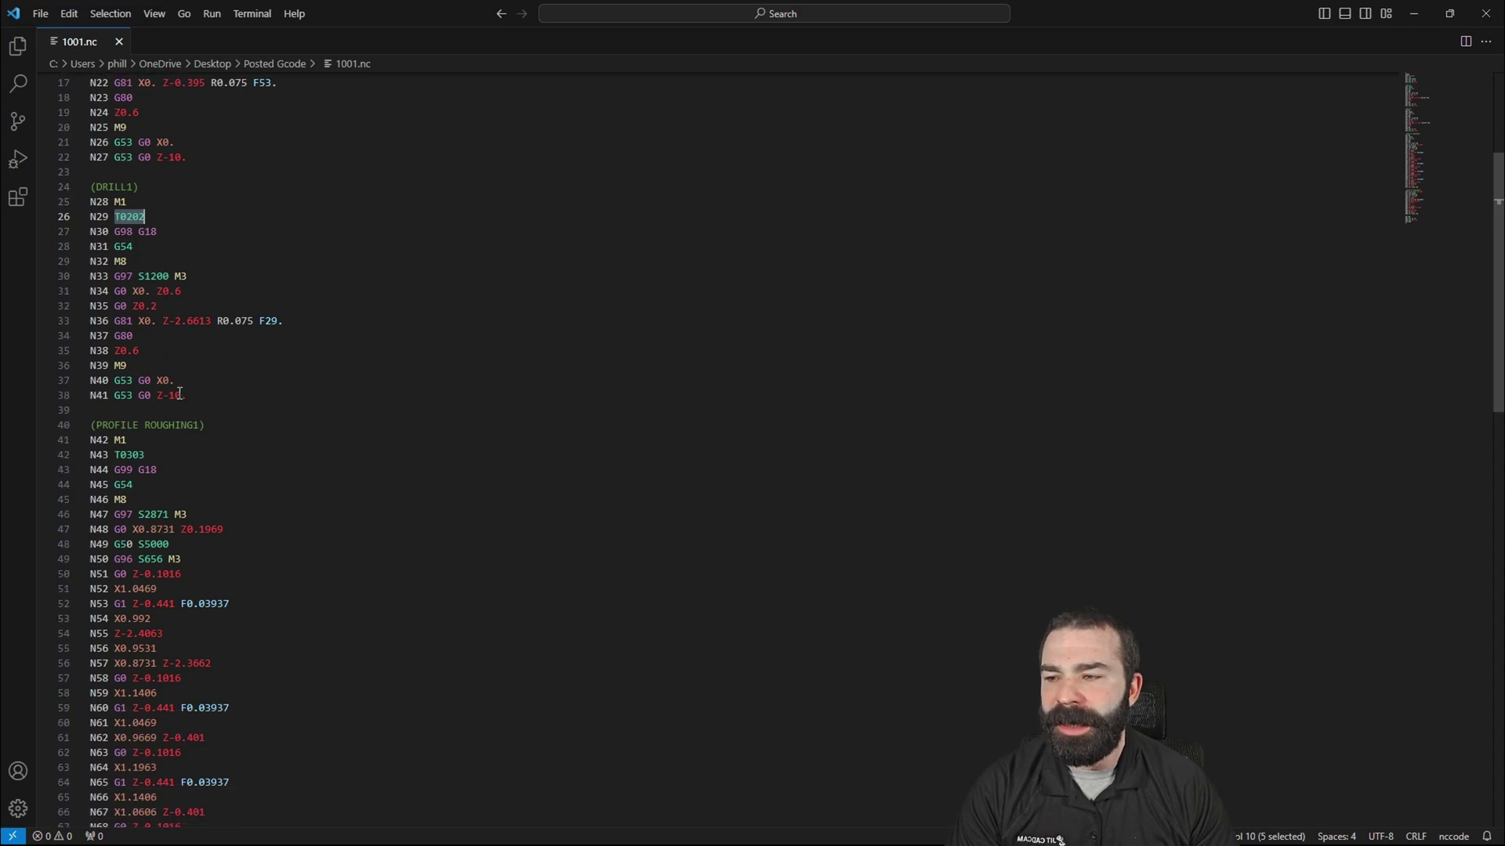
{"action": "scroll", "coordinate": [163, 460], "scroll_direction": "down", "scroll_amount": 1}
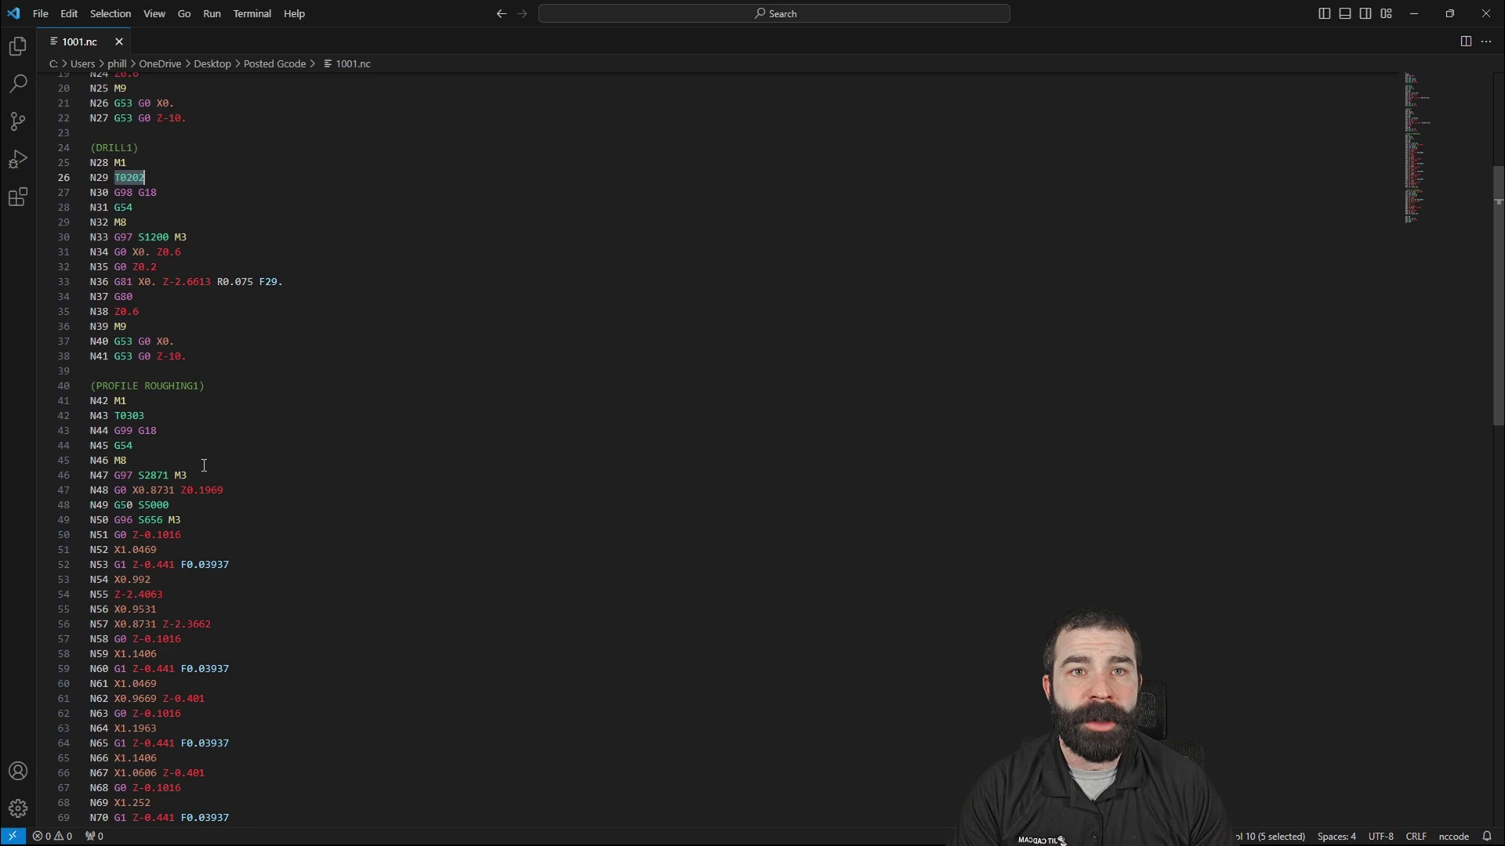
{"action": "scroll", "coordinate": [204, 465], "scroll_direction": "up", "scroll_amount": 5}
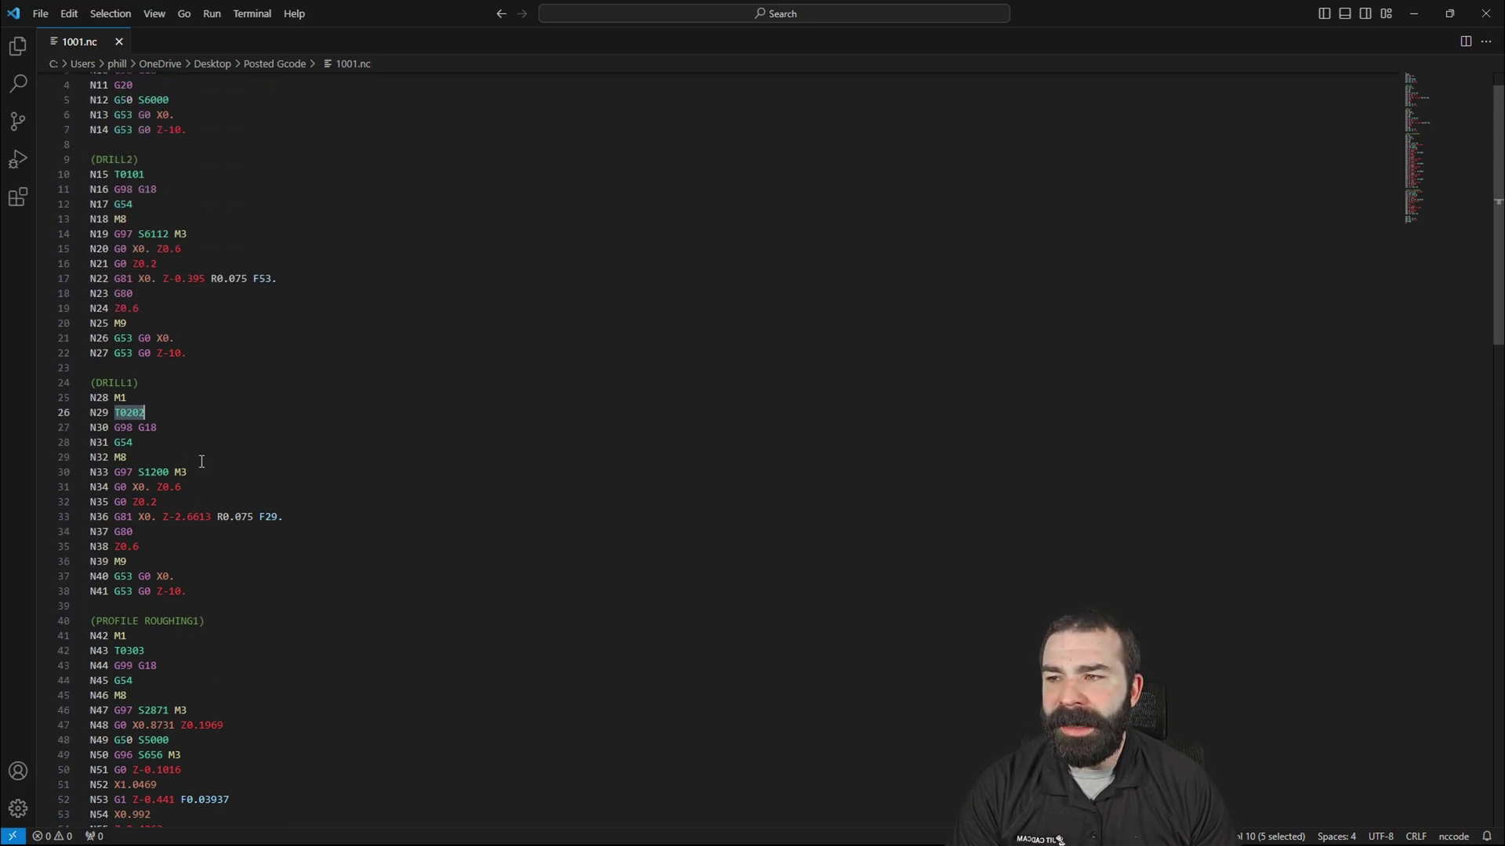
{"action": "scroll", "coordinate": [201, 461], "scroll_direction": "up", "scroll_amount": 1}
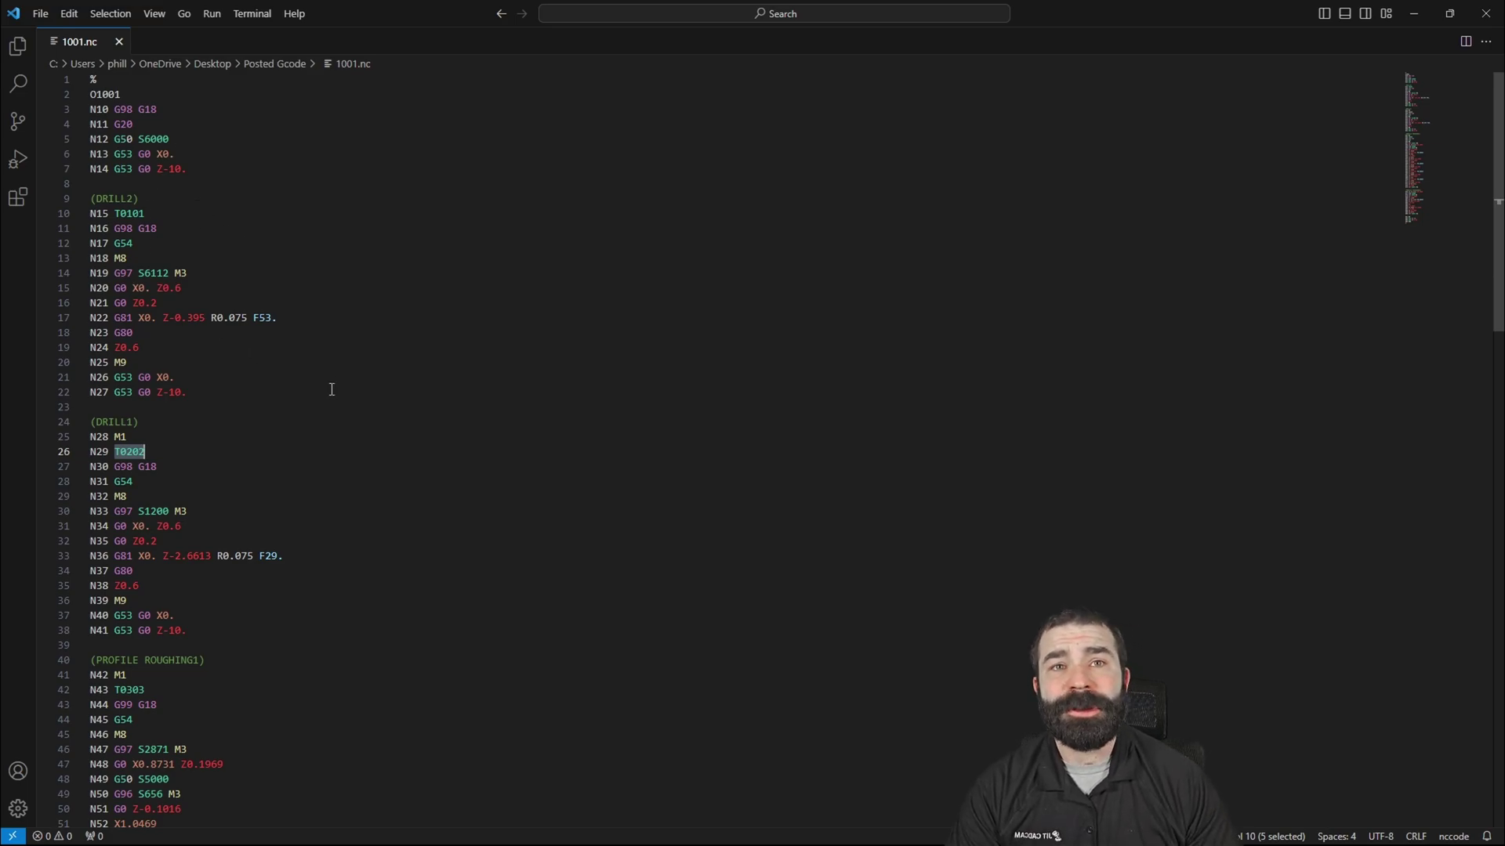
- Close the code file, then open and dismiss the Drill2 operation parameters
{"action": "left_click", "coordinate": [1485, 13]}
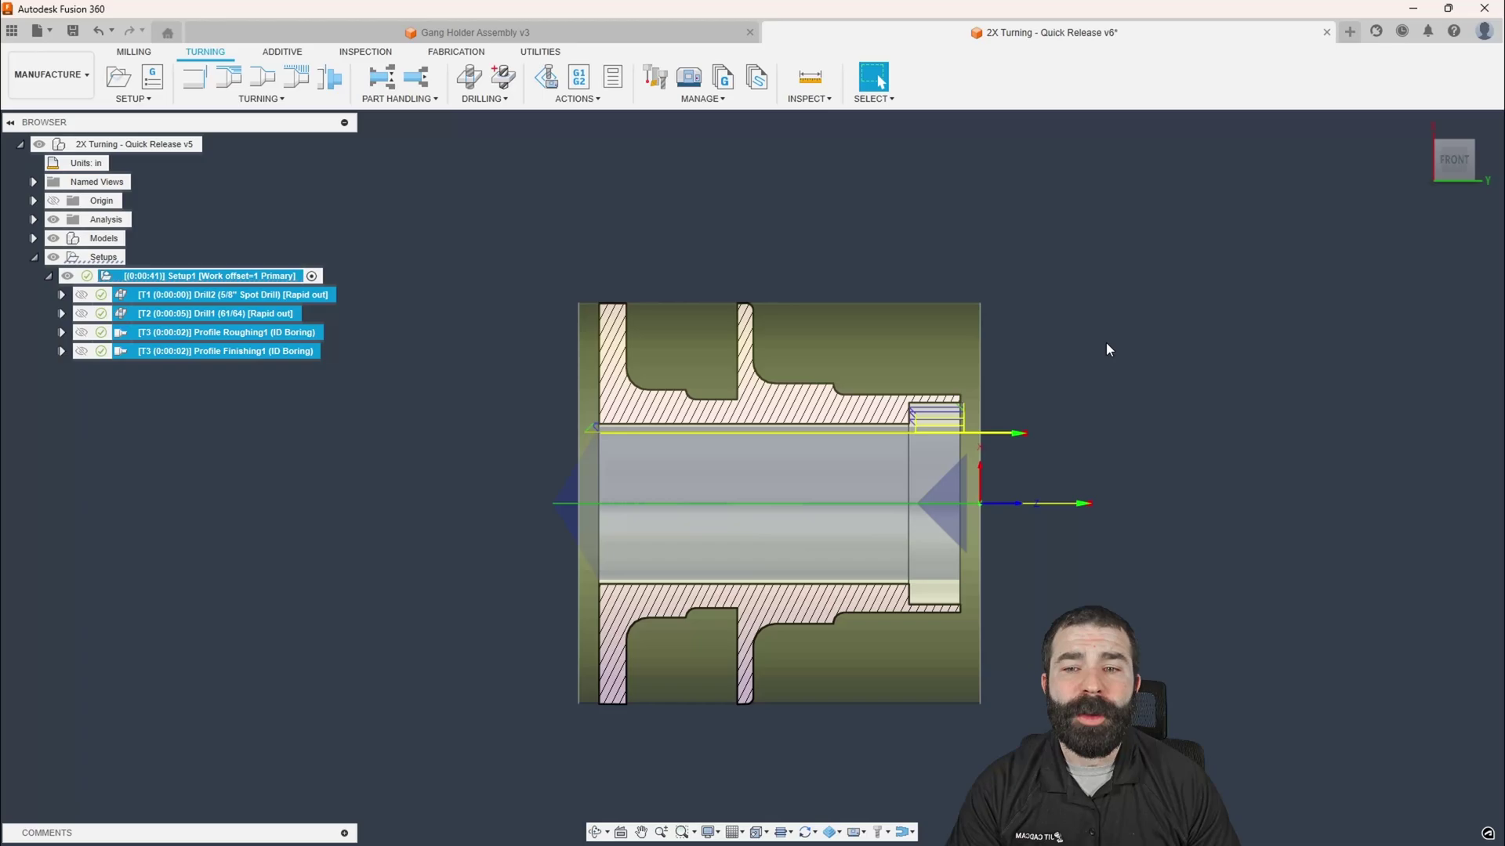
{"action": "left_click", "coordinate": [124, 295]}
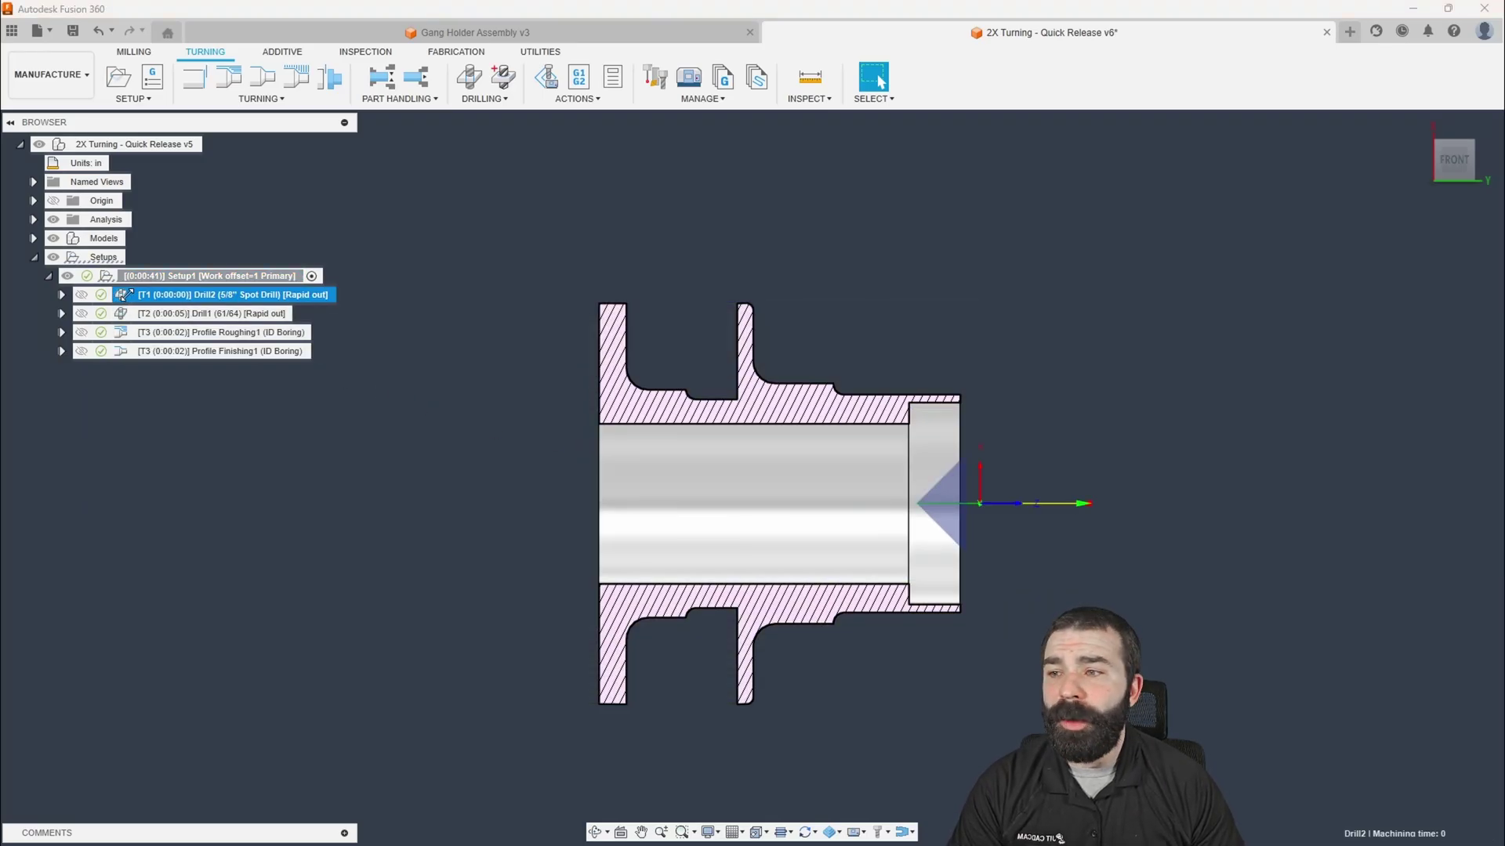
{"action": "right_click", "coordinate": [124, 296]}
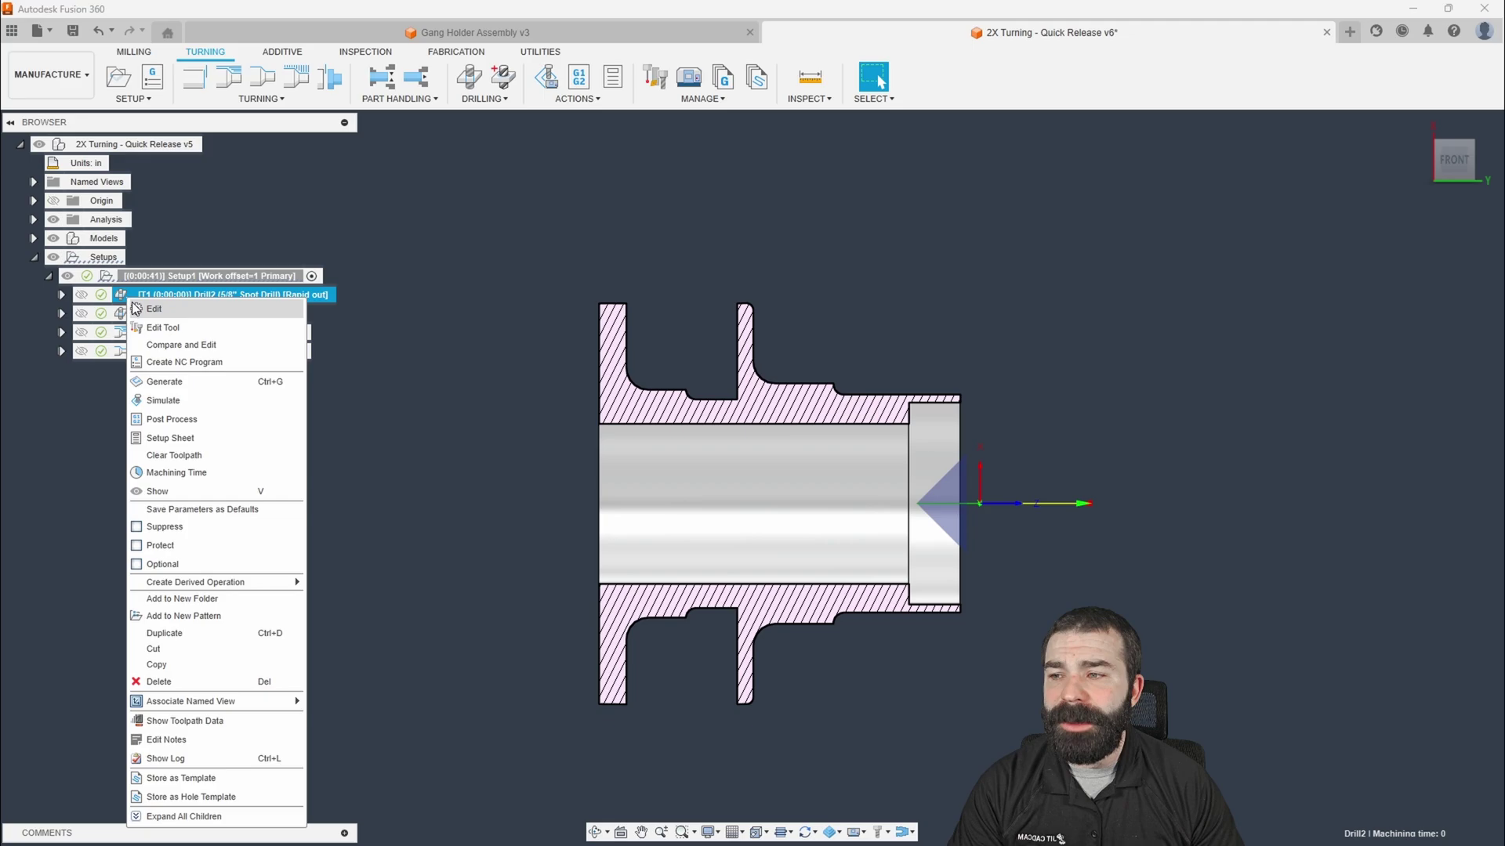
{"action": "left_click", "coordinate": [174, 310]}
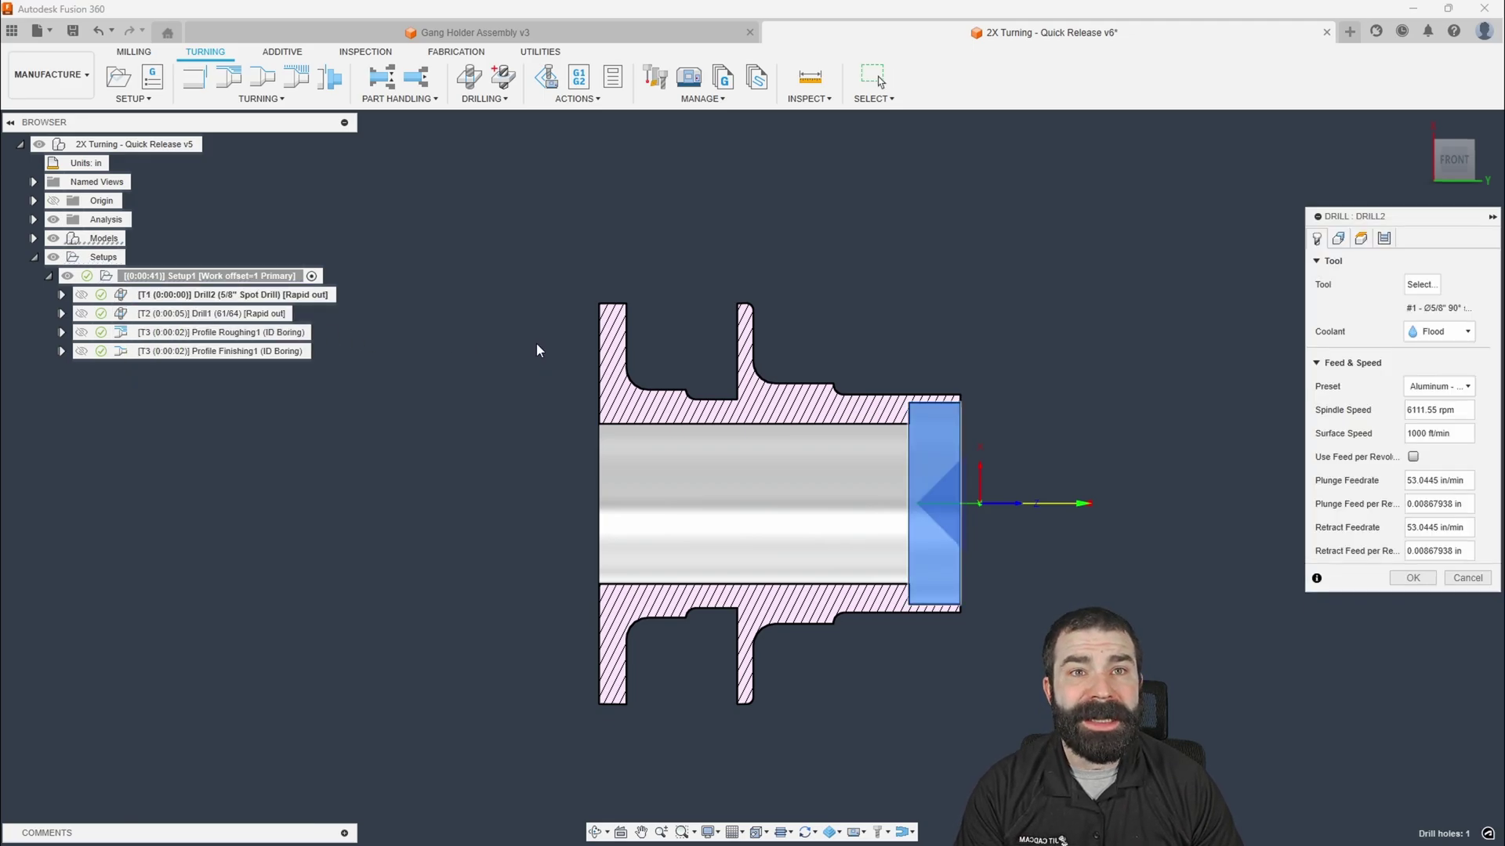
{"action": "key", "text": "Escape"}
- Open the 5/8" spot drill's tool definition at its Post processor settings
{"action": "right_click", "coordinate": [127, 299]}
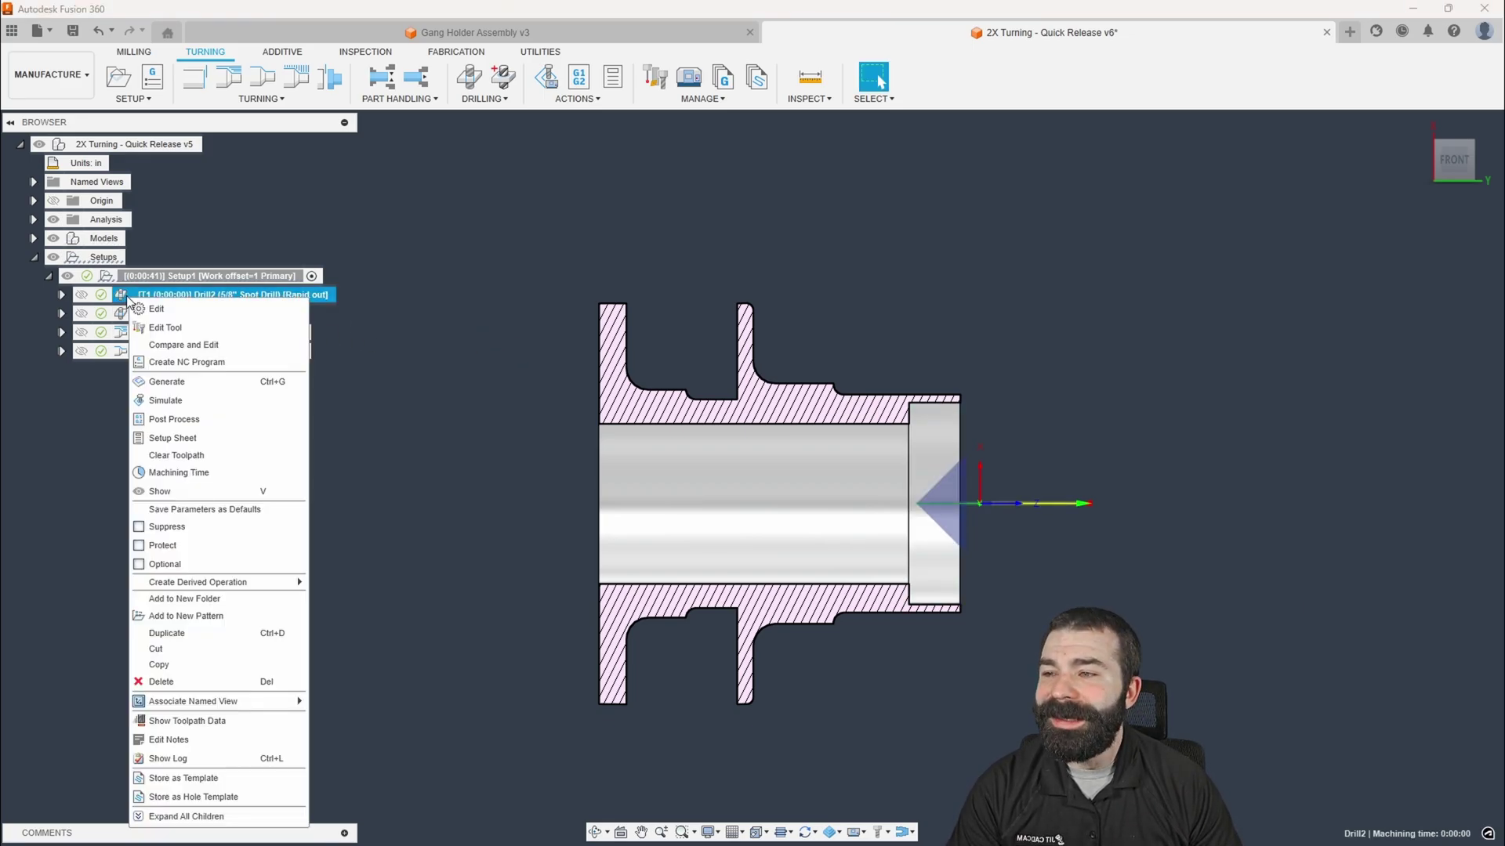
{"action": "left_click", "coordinate": [162, 327]}
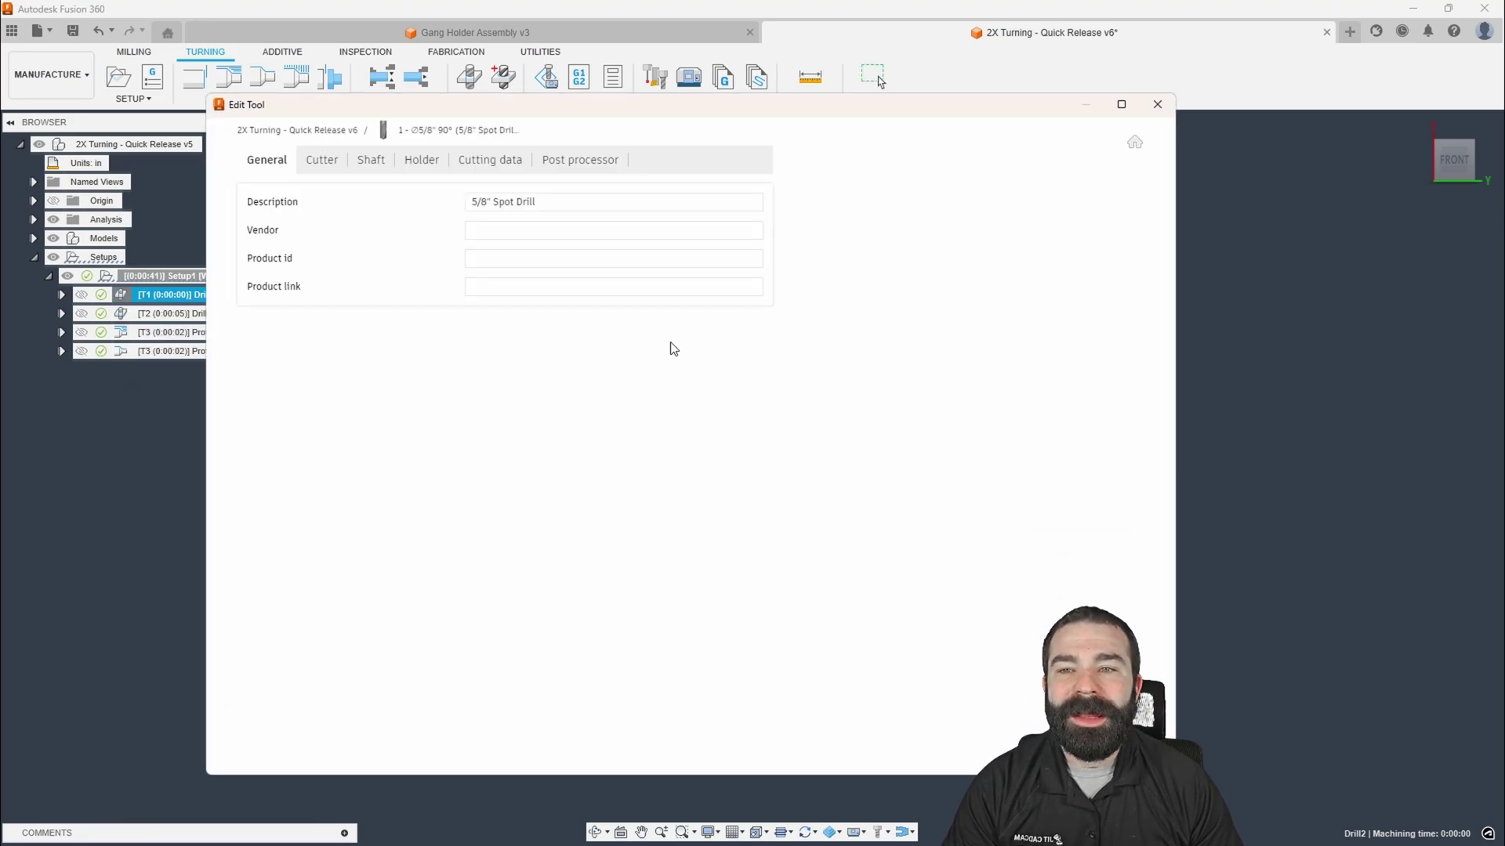
{"action": "left_click", "coordinate": [561, 161]}
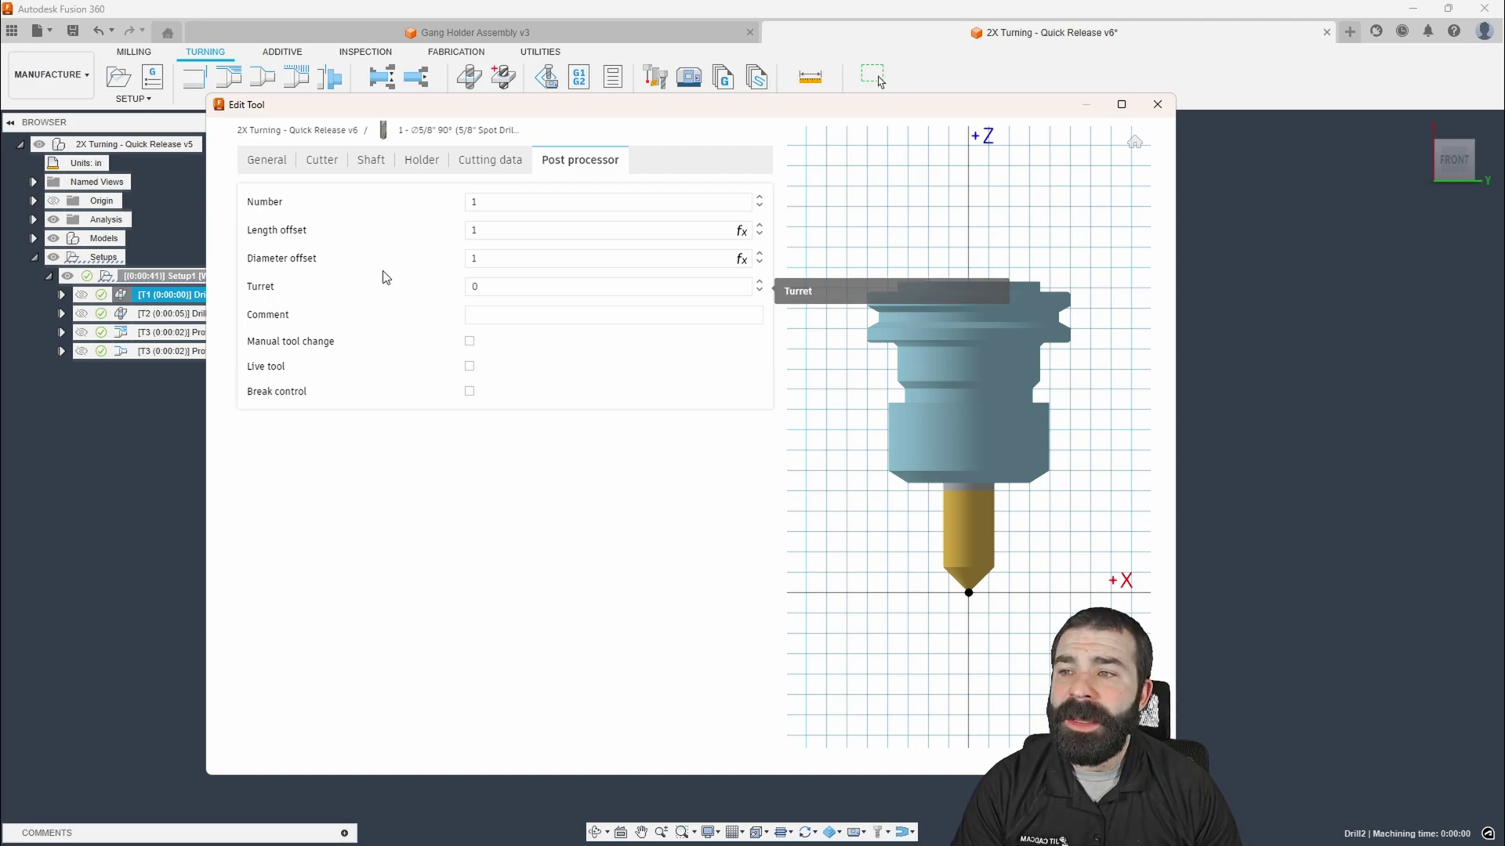
- Check tool number 1 and both offsets 1, then set the spot drill's turret to 103
{"action": "left_click", "coordinate": [464, 202]}
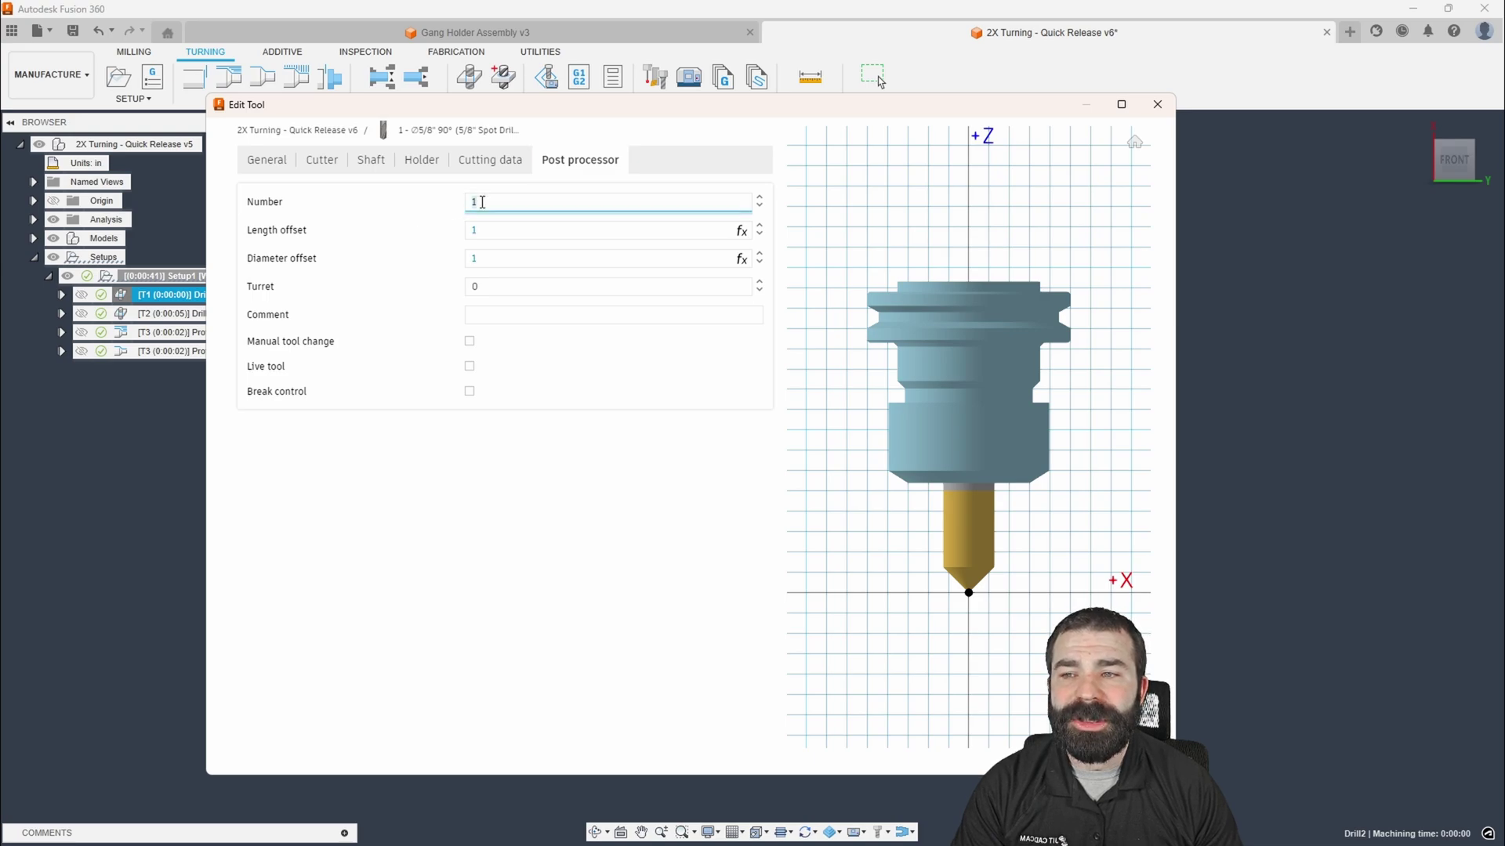
{"action": "mouse_move", "coordinate": [361, 228]}
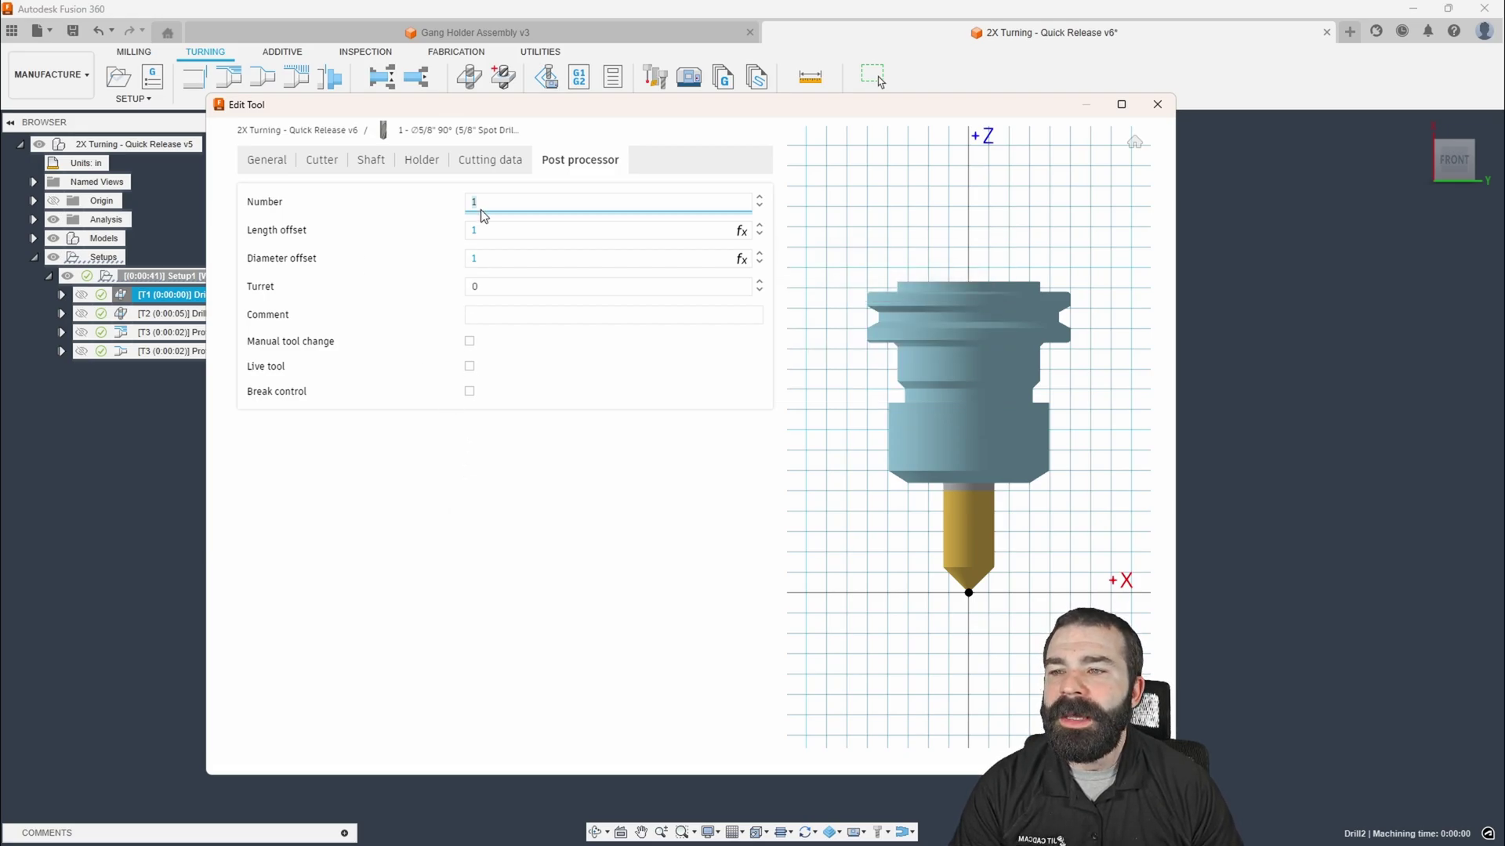
{"action": "left_click", "coordinate": [487, 230]}
{"action": "left_click", "coordinate": [486, 257]}
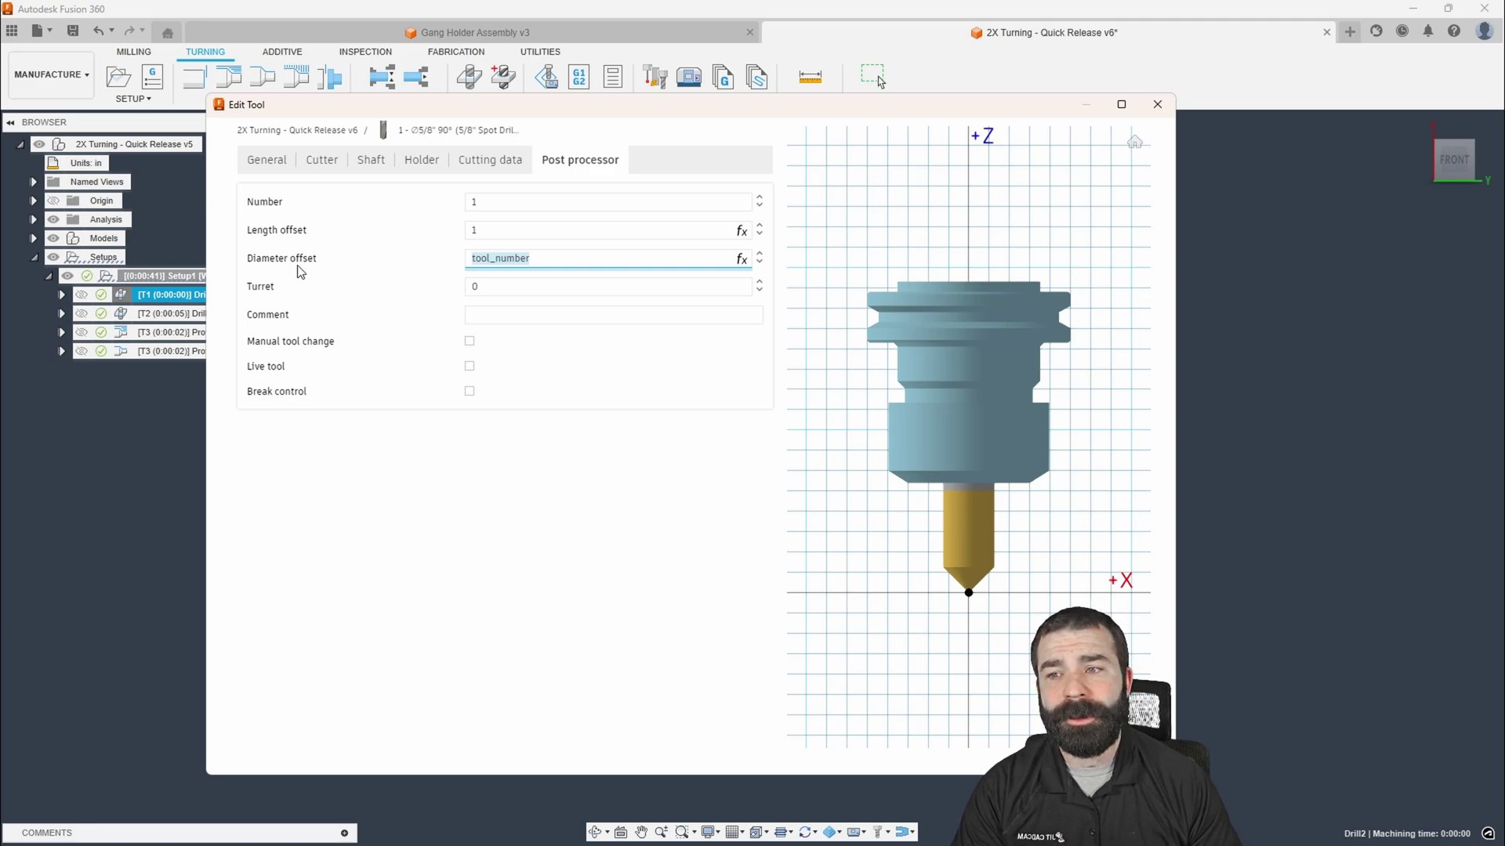
{"action": "left_click", "coordinate": [472, 285]}
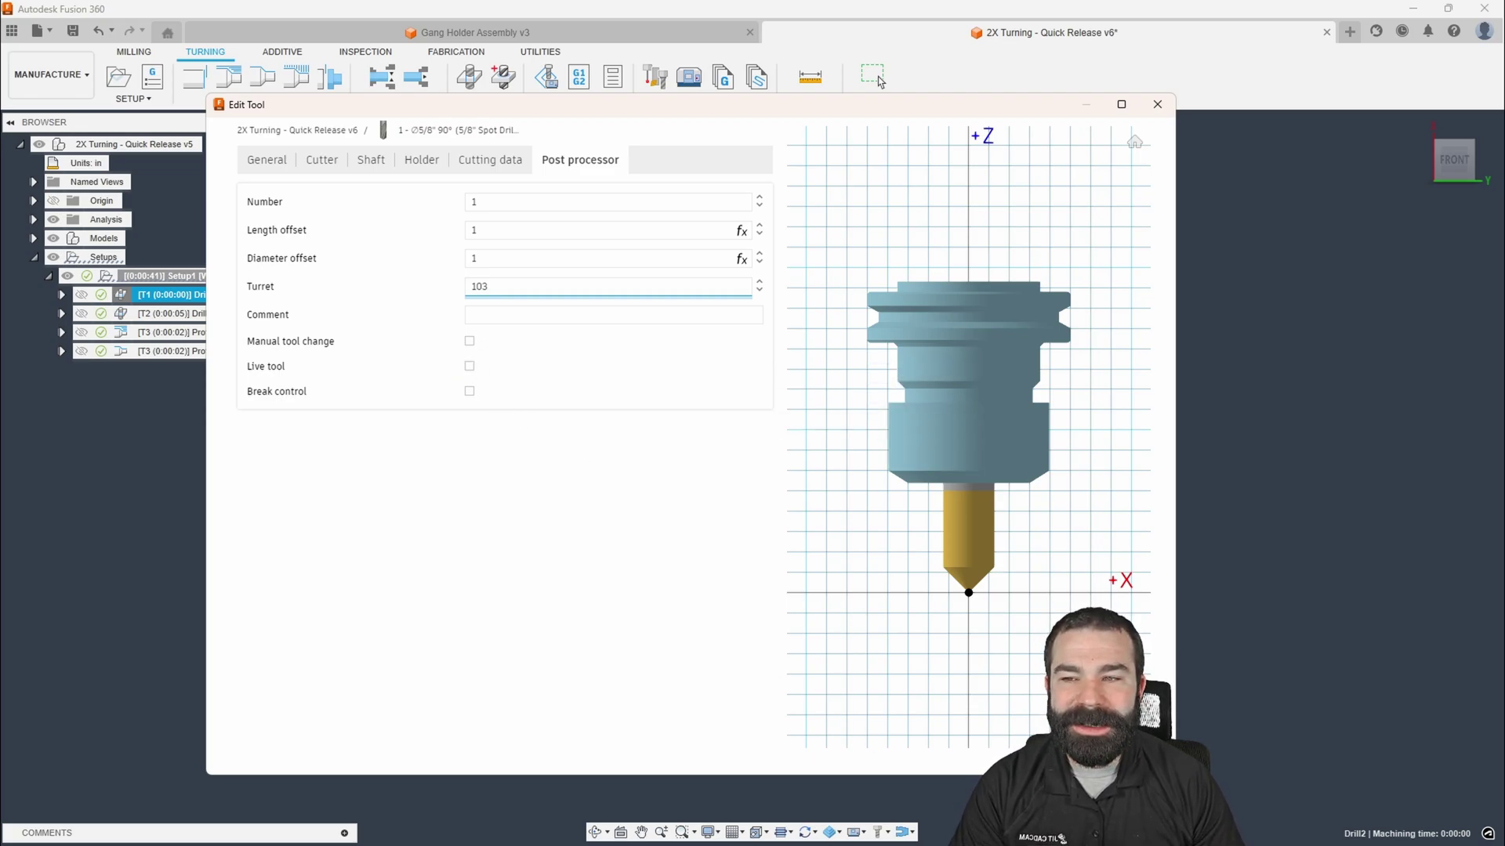
{"action": "key", "text": "Return"}
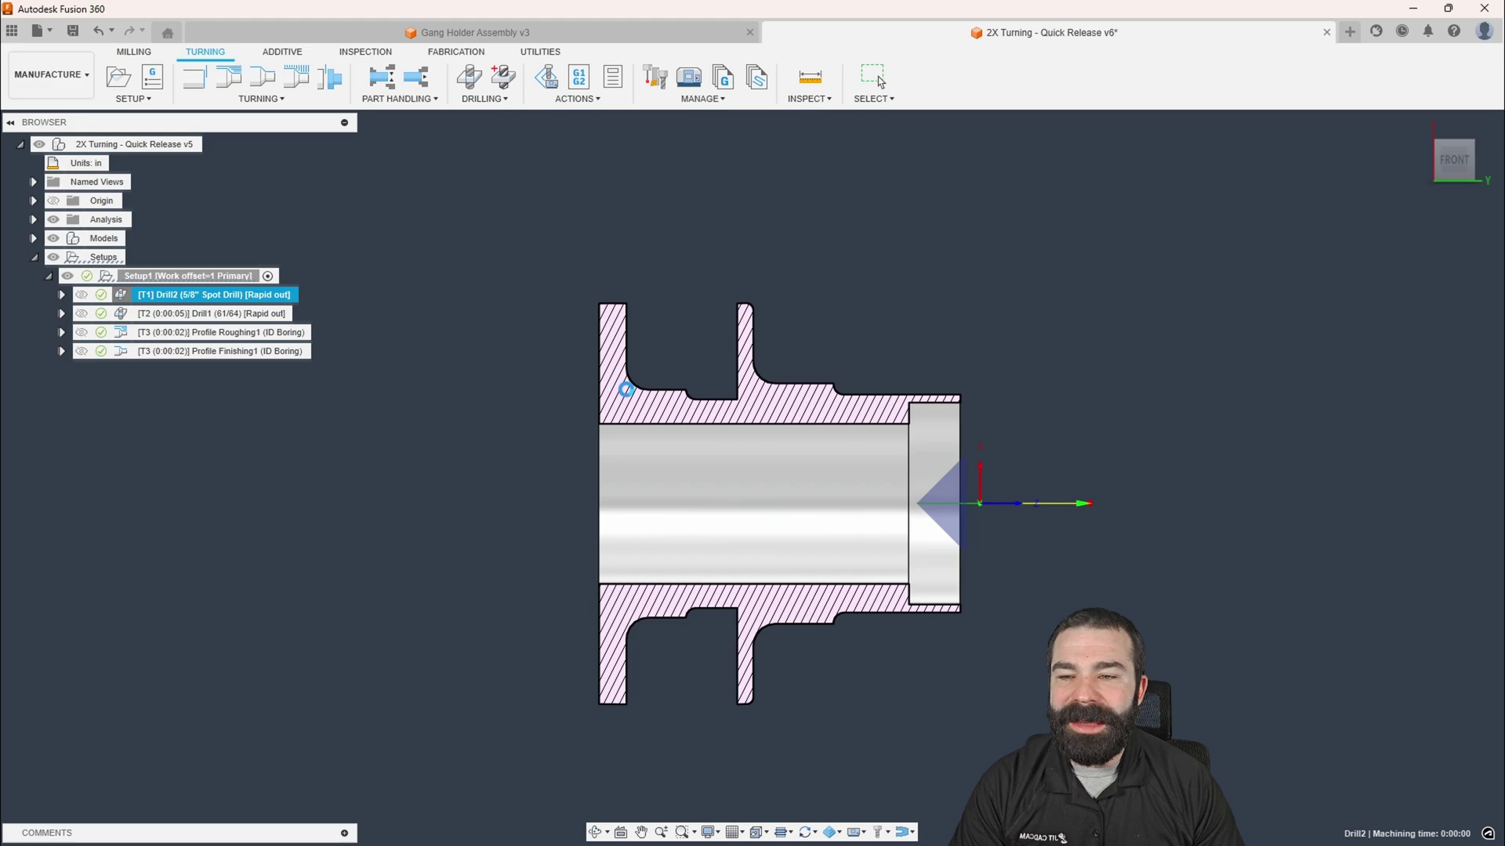
{"action": "scroll", "coordinate": [561, 420], "scroll_direction": "down", "scroll_amount": 3}
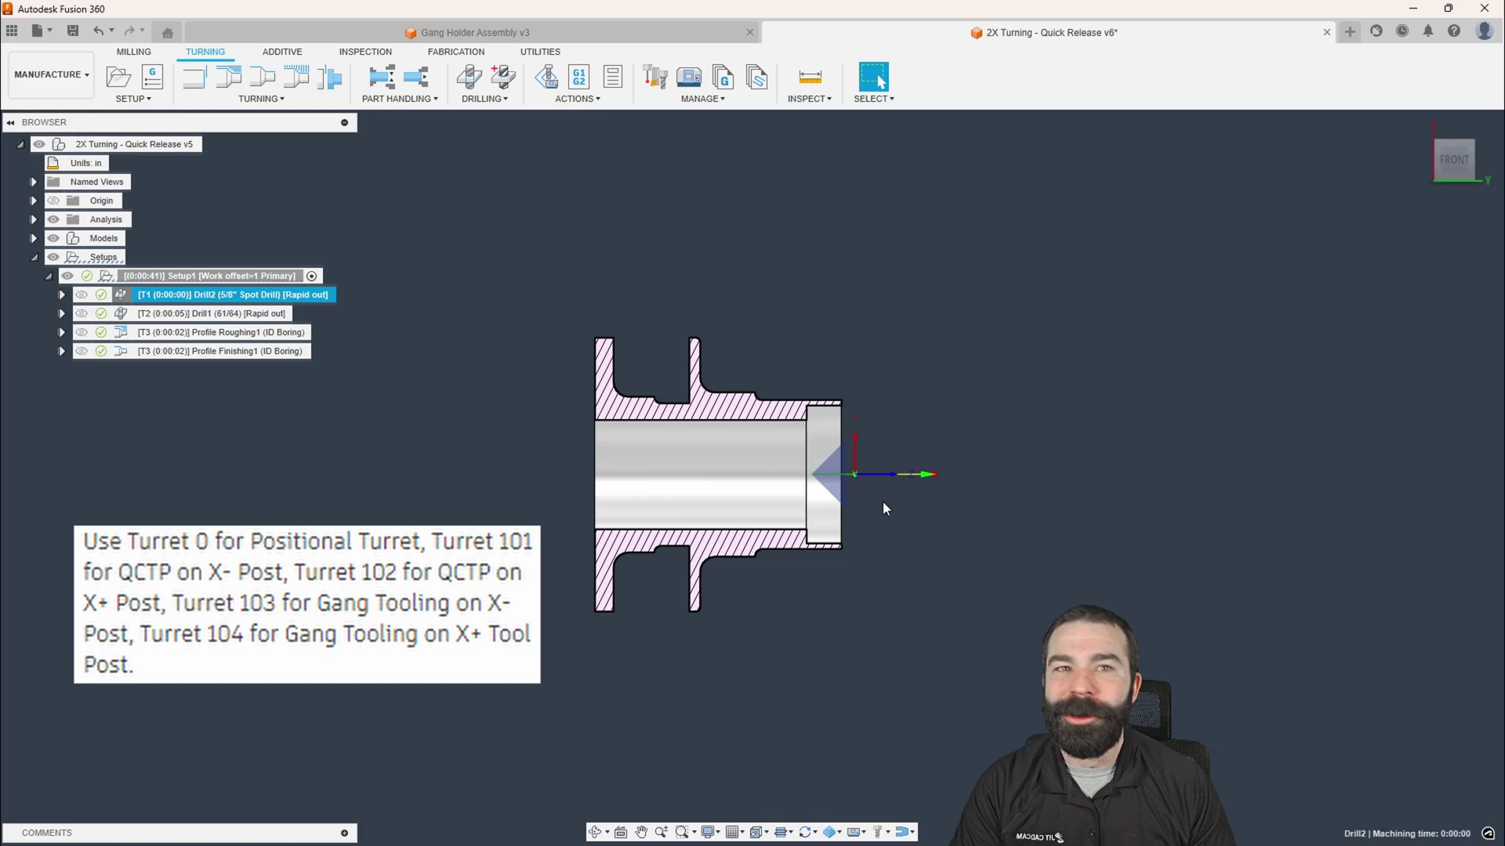
- In Drill1's tool post-processor settings, set tool number 1 and length offset 10
{"action": "right_click", "coordinate": [126, 315]}
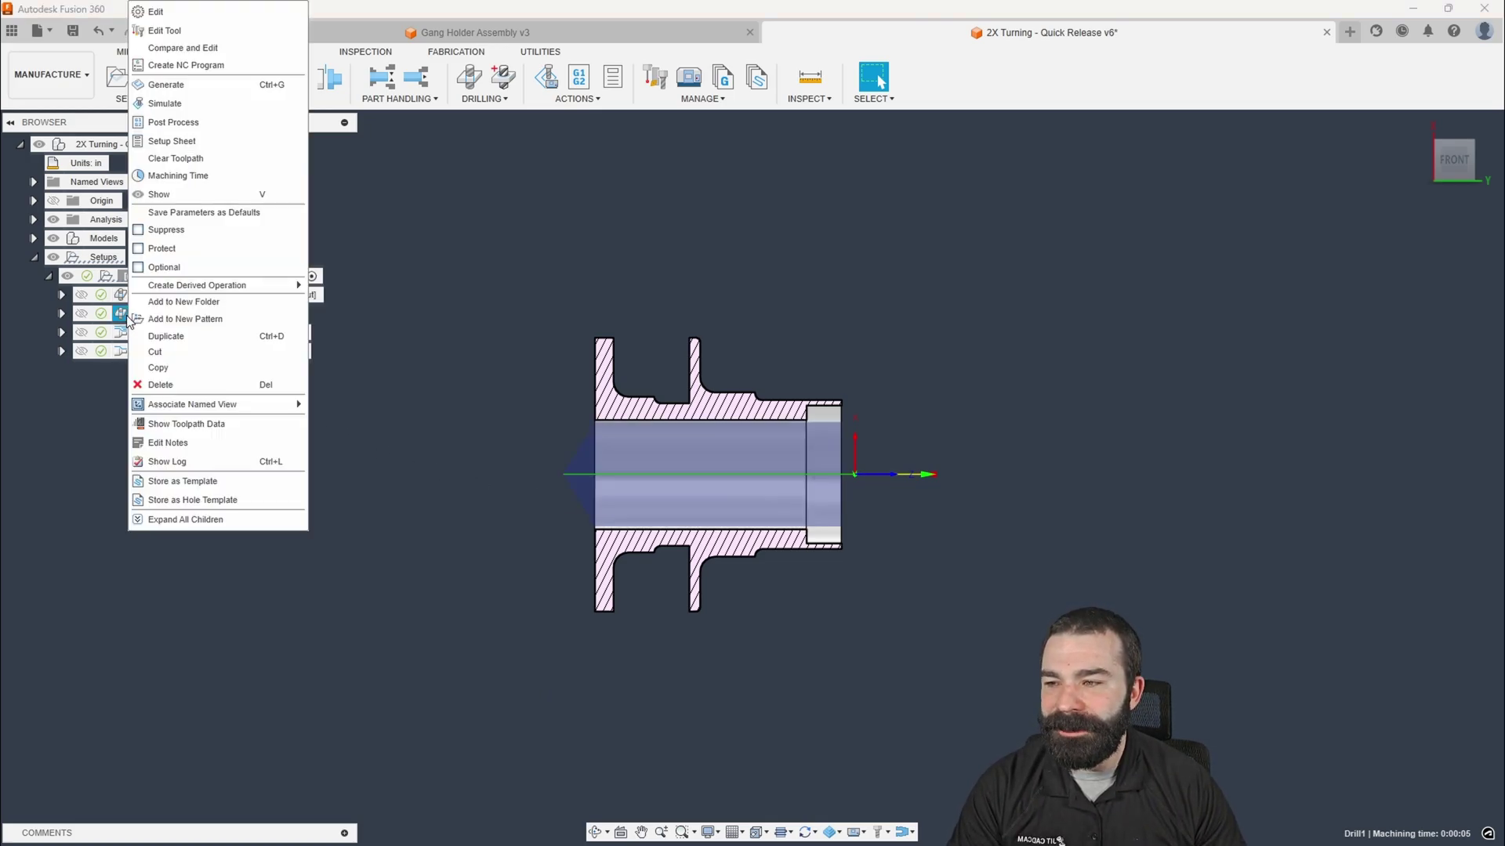
{"action": "left_click", "coordinate": [166, 30]}
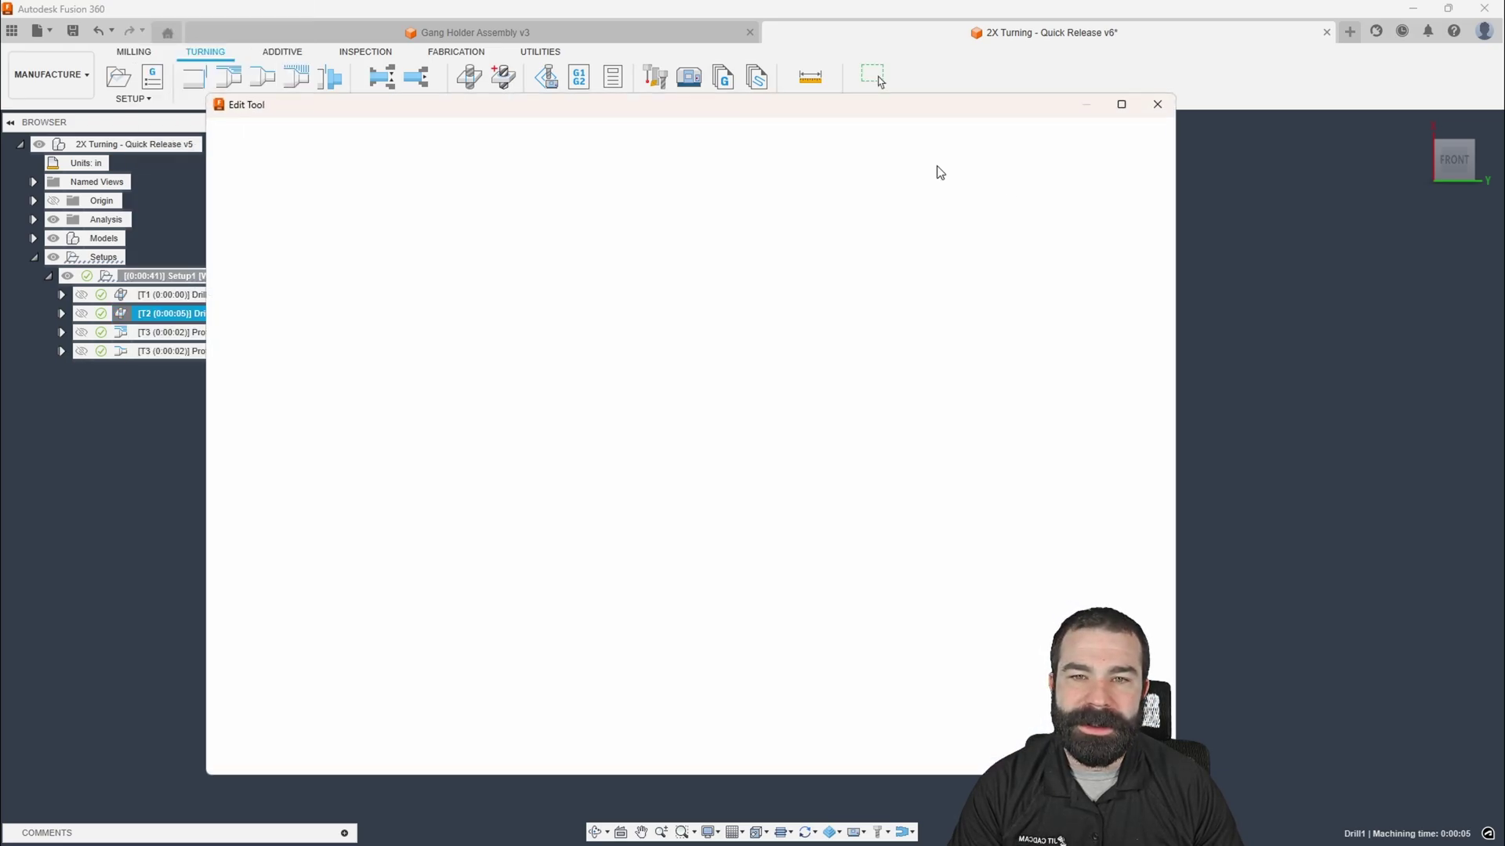
{"action": "left_click", "coordinate": [577, 160]}
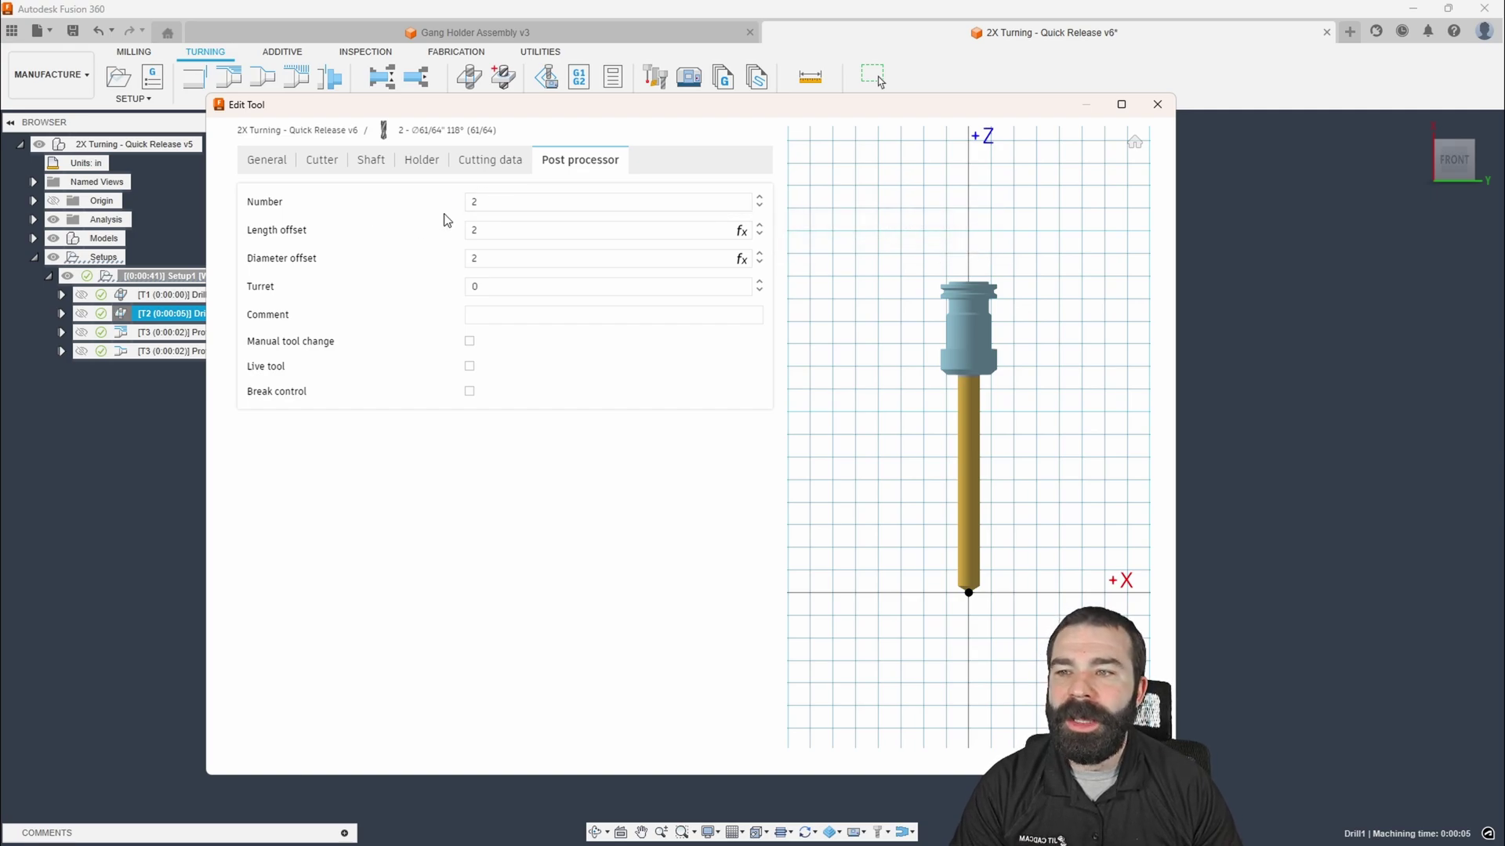
{"action": "double_click", "coordinate": [487, 202]}
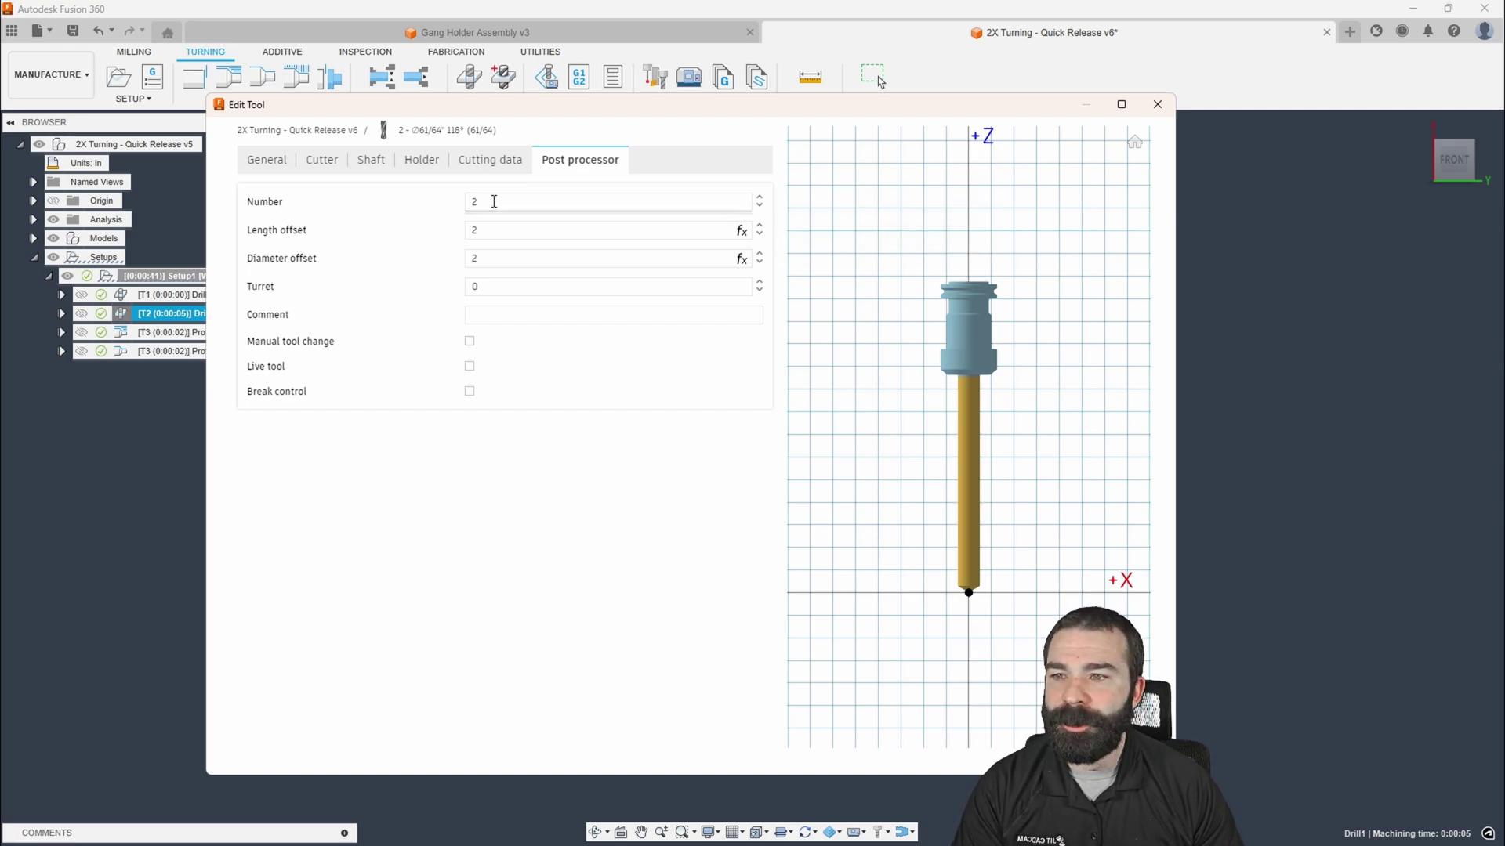
{"action": "type", "text": "1"}
{"action": "left_click", "coordinate": [333, 258]}
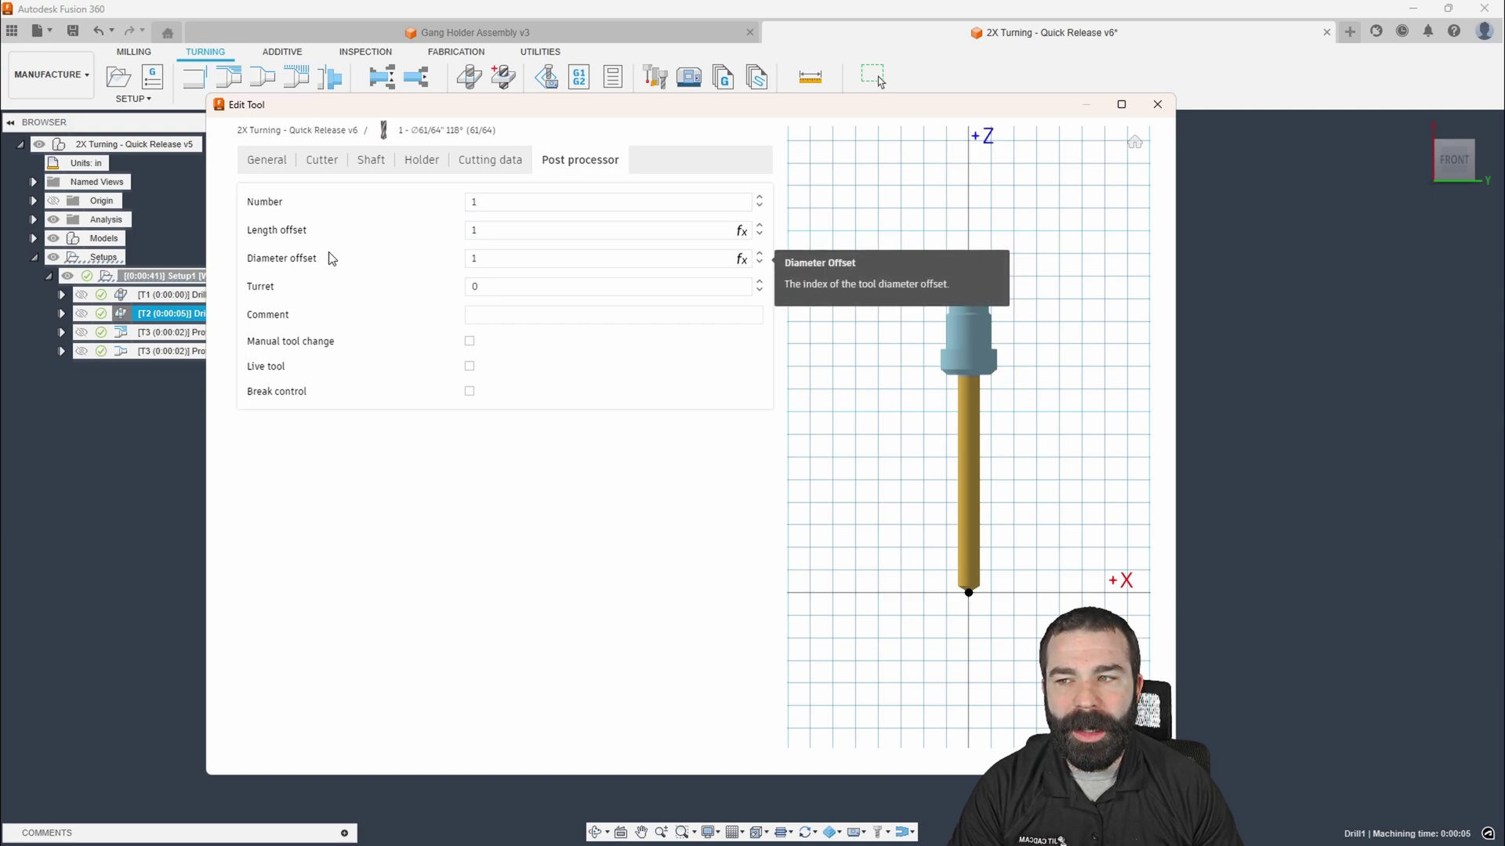
{"action": "left_click", "coordinate": [494, 231]}
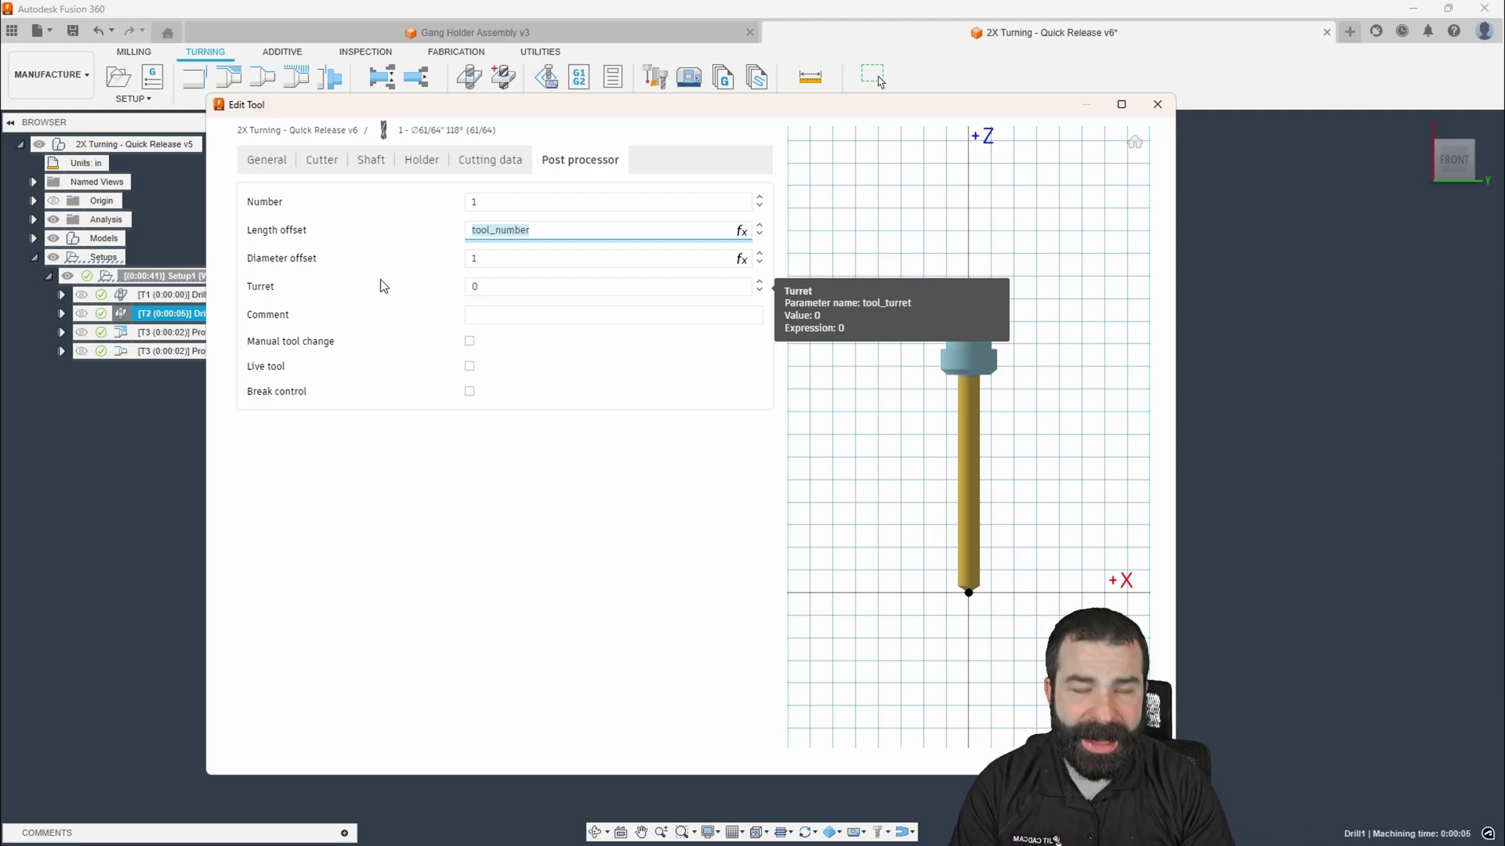
{"action": "type", "text": "10"}
{"action": "key", "text": "Tab"}
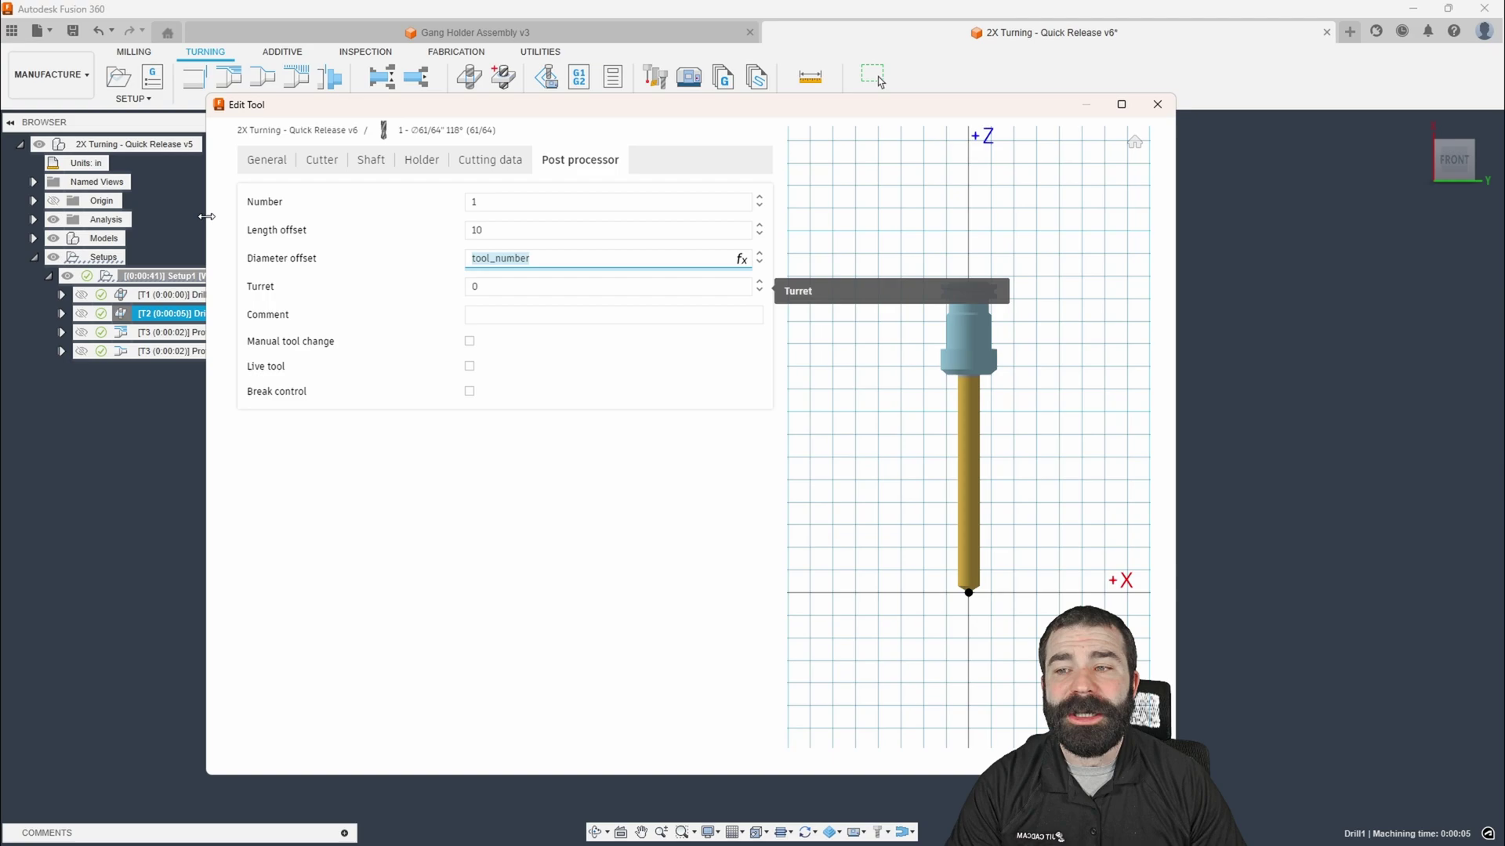
{"action": "left_click", "coordinate": [447, 549]}
- Set Drill1's diameter offset to 10 and turret to 103, keeping the changes
{"action": "left_click", "coordinate": [510, 265]}
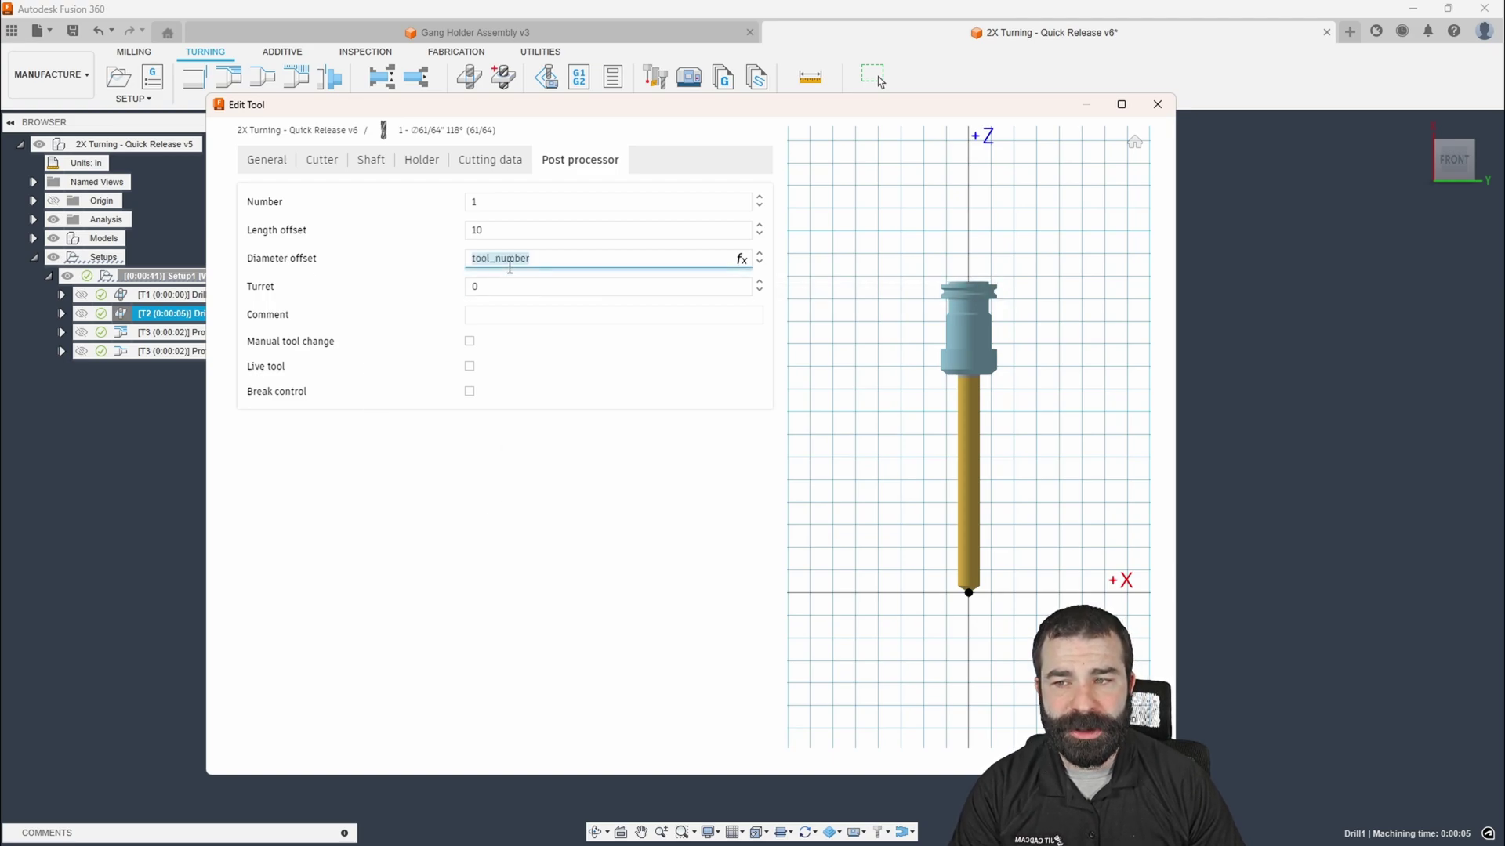
{"action": "type", "text": "10"}
{"action": "key", "text": "Tab"}
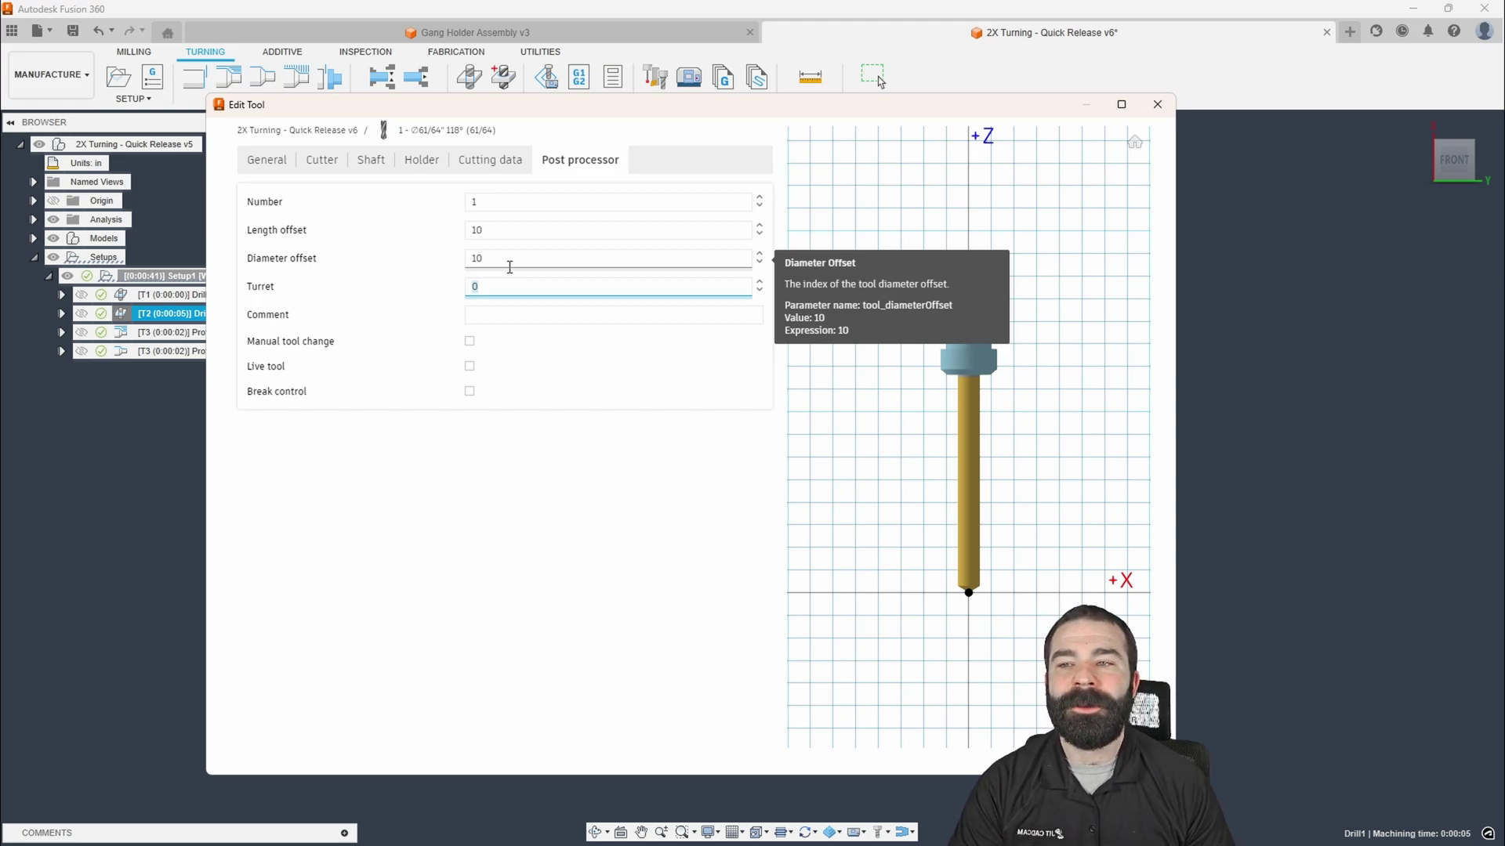
{"action": "left_click", "coordinate": [554, 230]}
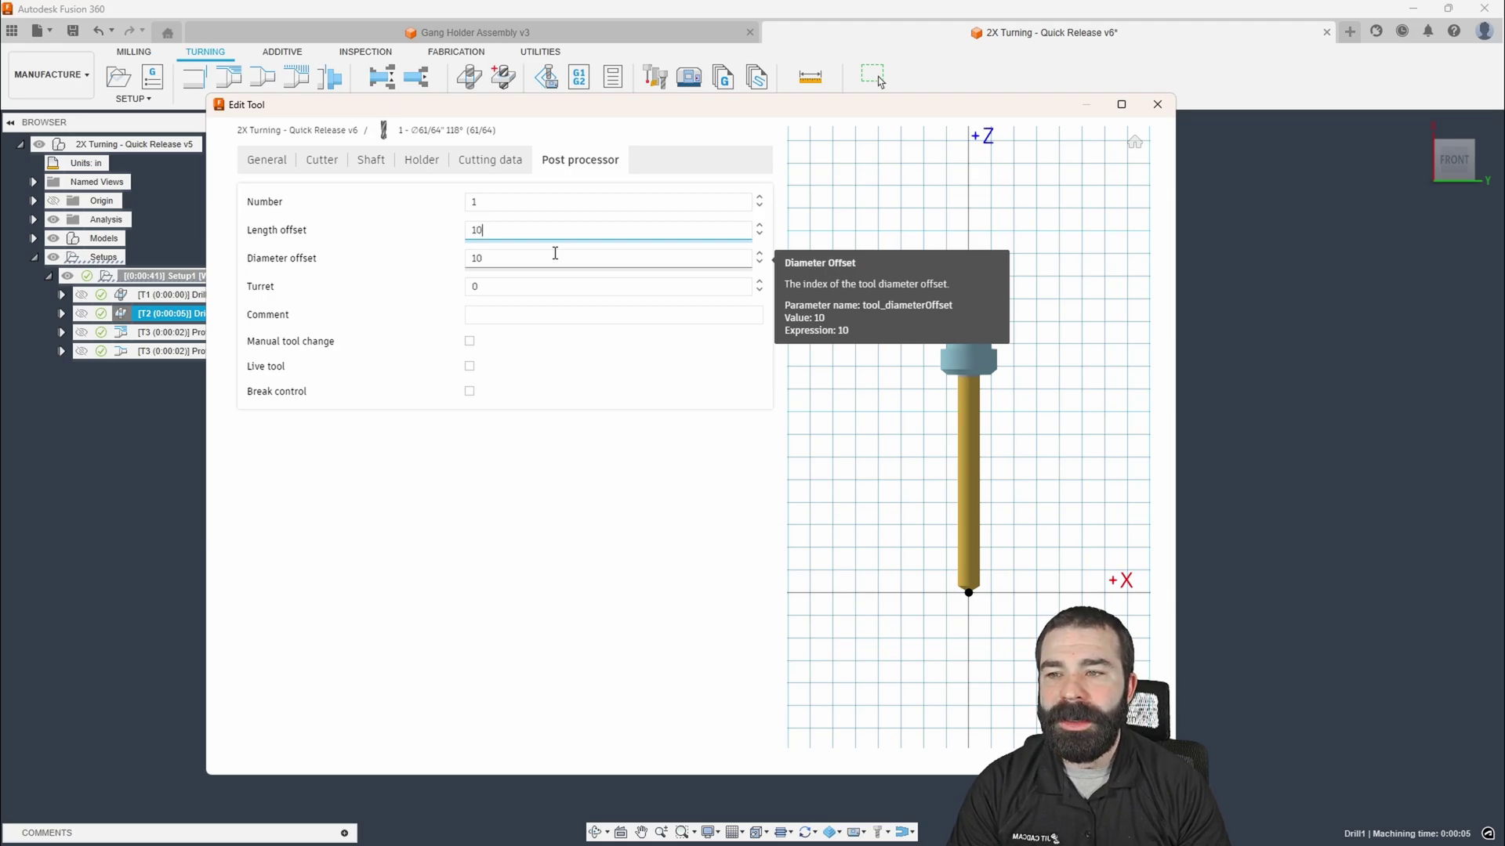
{"action": "double_click", "coordinate": [494, 284]}
{"action": "type", "text": "1"}
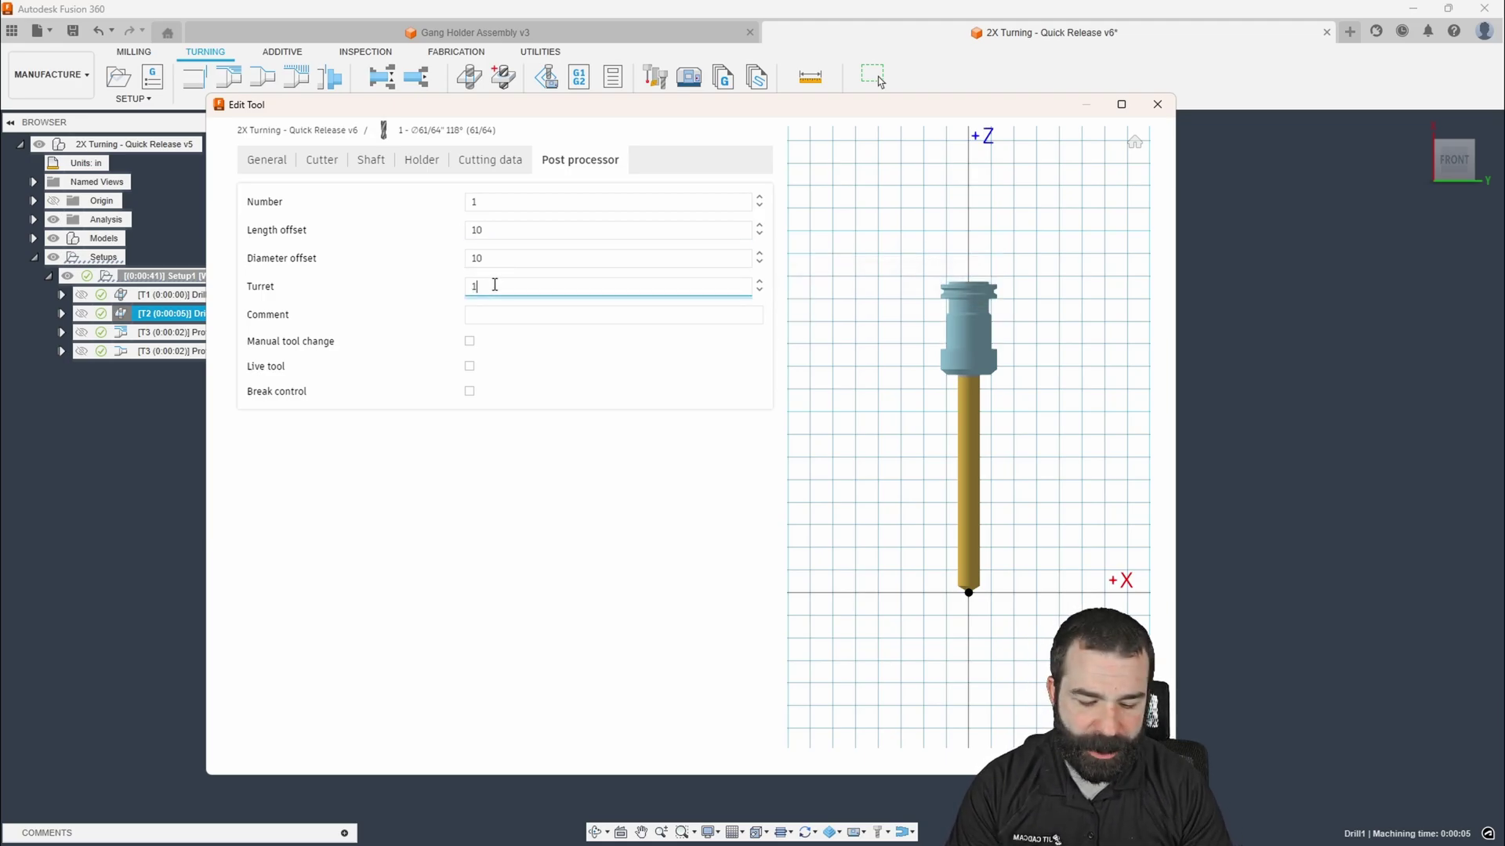
{"action": "type", "text": "03"}
{"action": "left_click", "coordinate": [438, 520]}
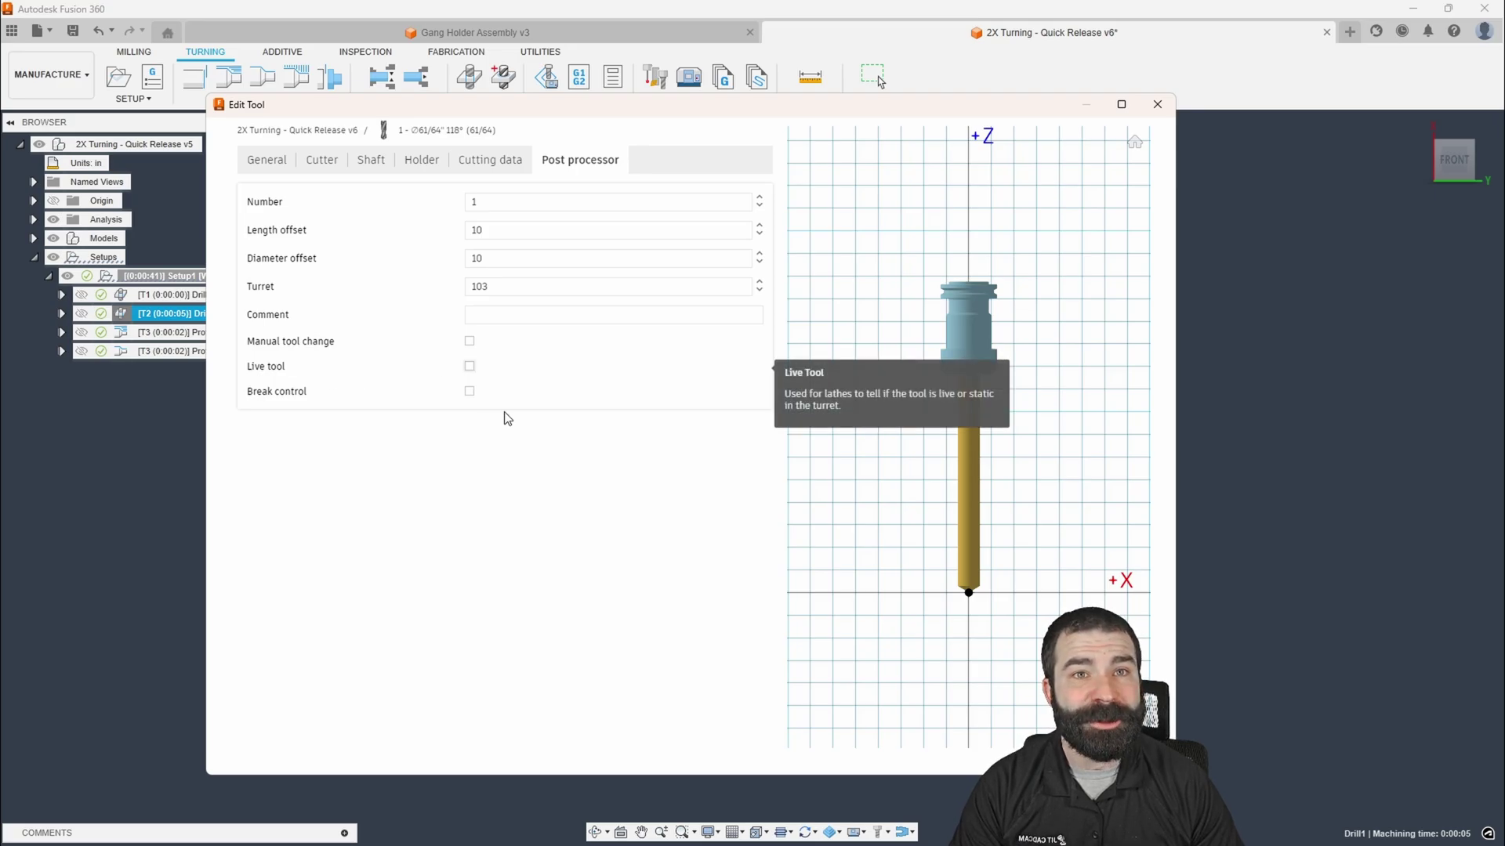
{"action": "key", "text": "Return"}
- Open the ID boring tool's Post processor settings from Profile Roughing1
{"action": "left_click", "coordinate": [196, 333]}
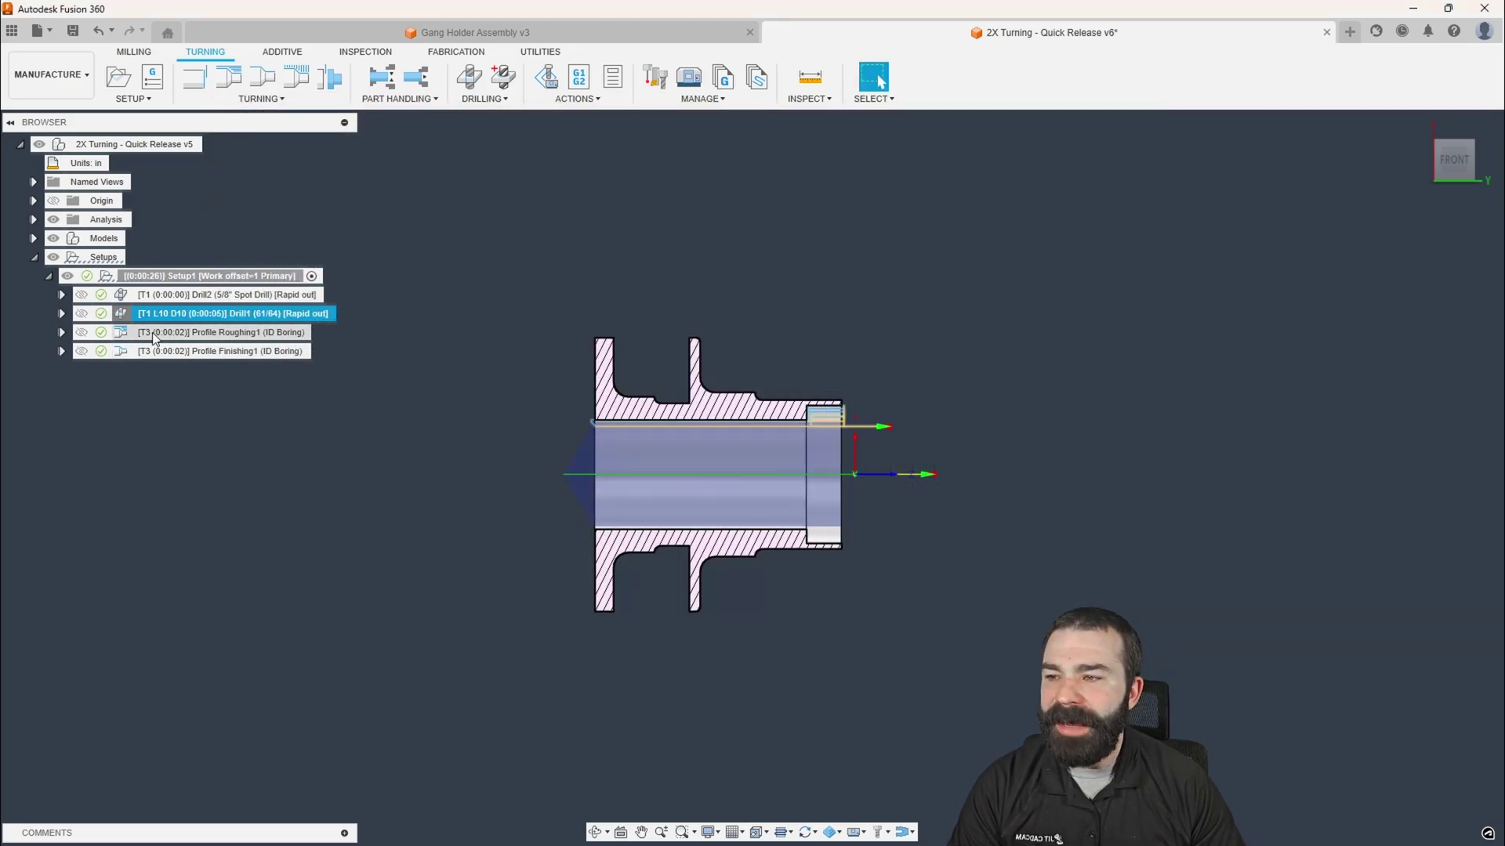
{"action": "right_click", "coordinate": [149, 332]}
{"action": "left_click", "coordinate": [190, 31]}
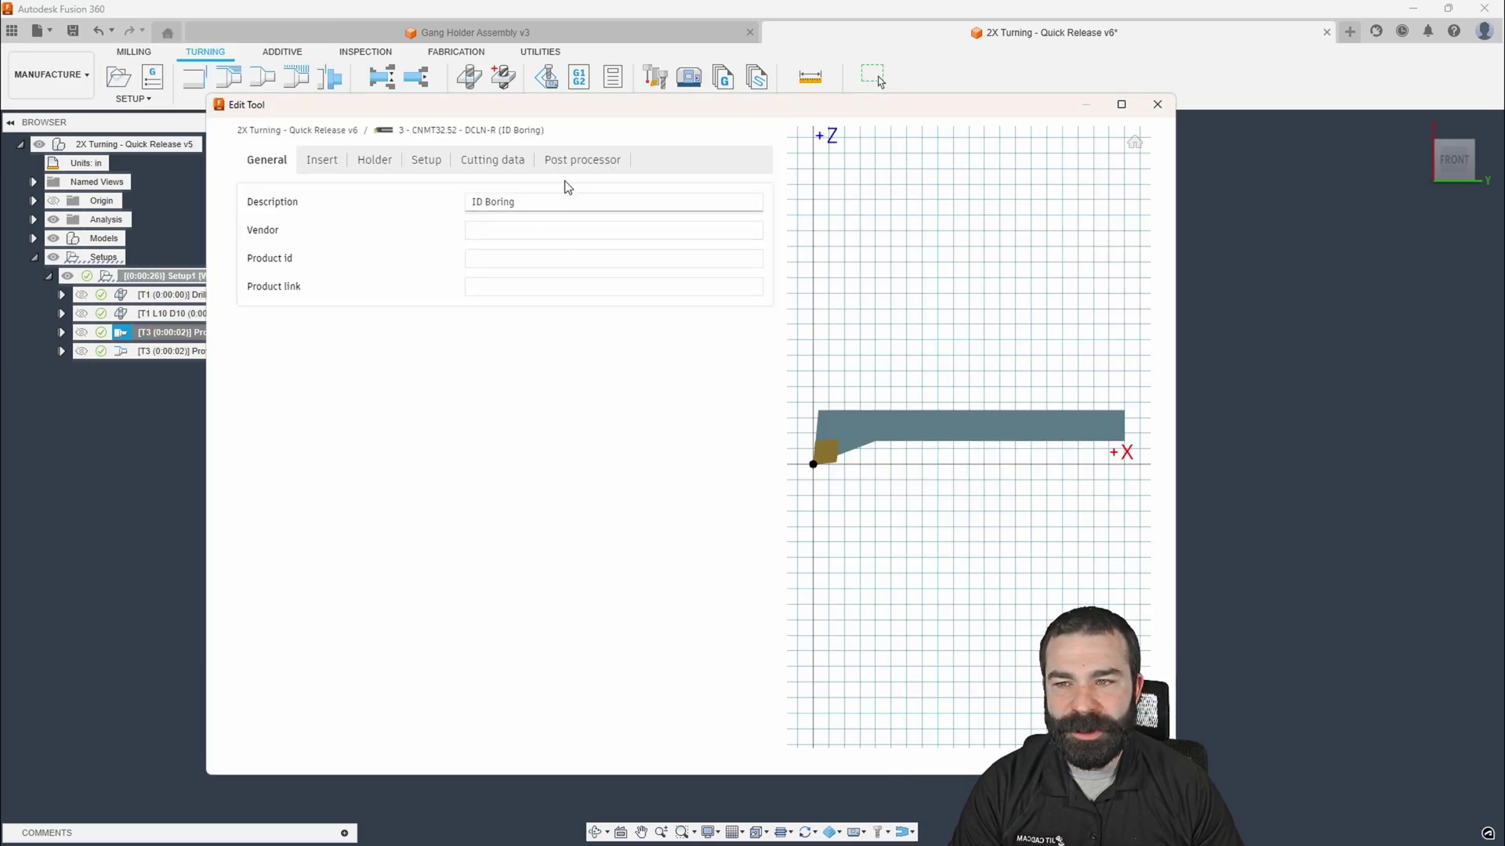
{"action": "left_click", "coordinate": [598, 163]}
- Set the boring bar to tool number 1, compensation offset 20 and turret 103
{"action": "double_click", "coordinate": [515, 205]}
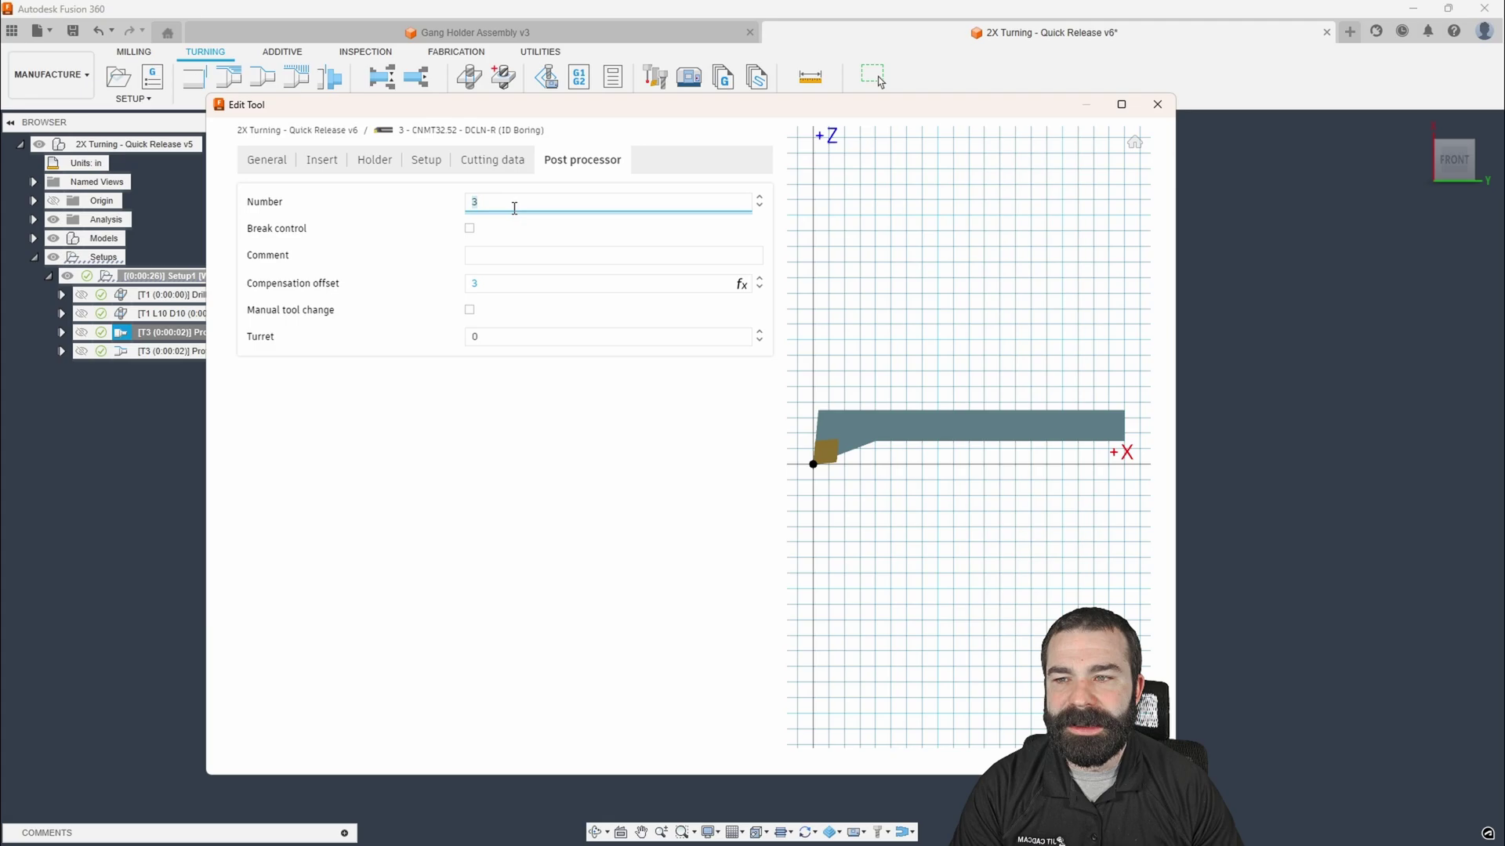
{"action": "type", "text": "1"}
{"action": "left_click", "coordinate": [511, 288]}
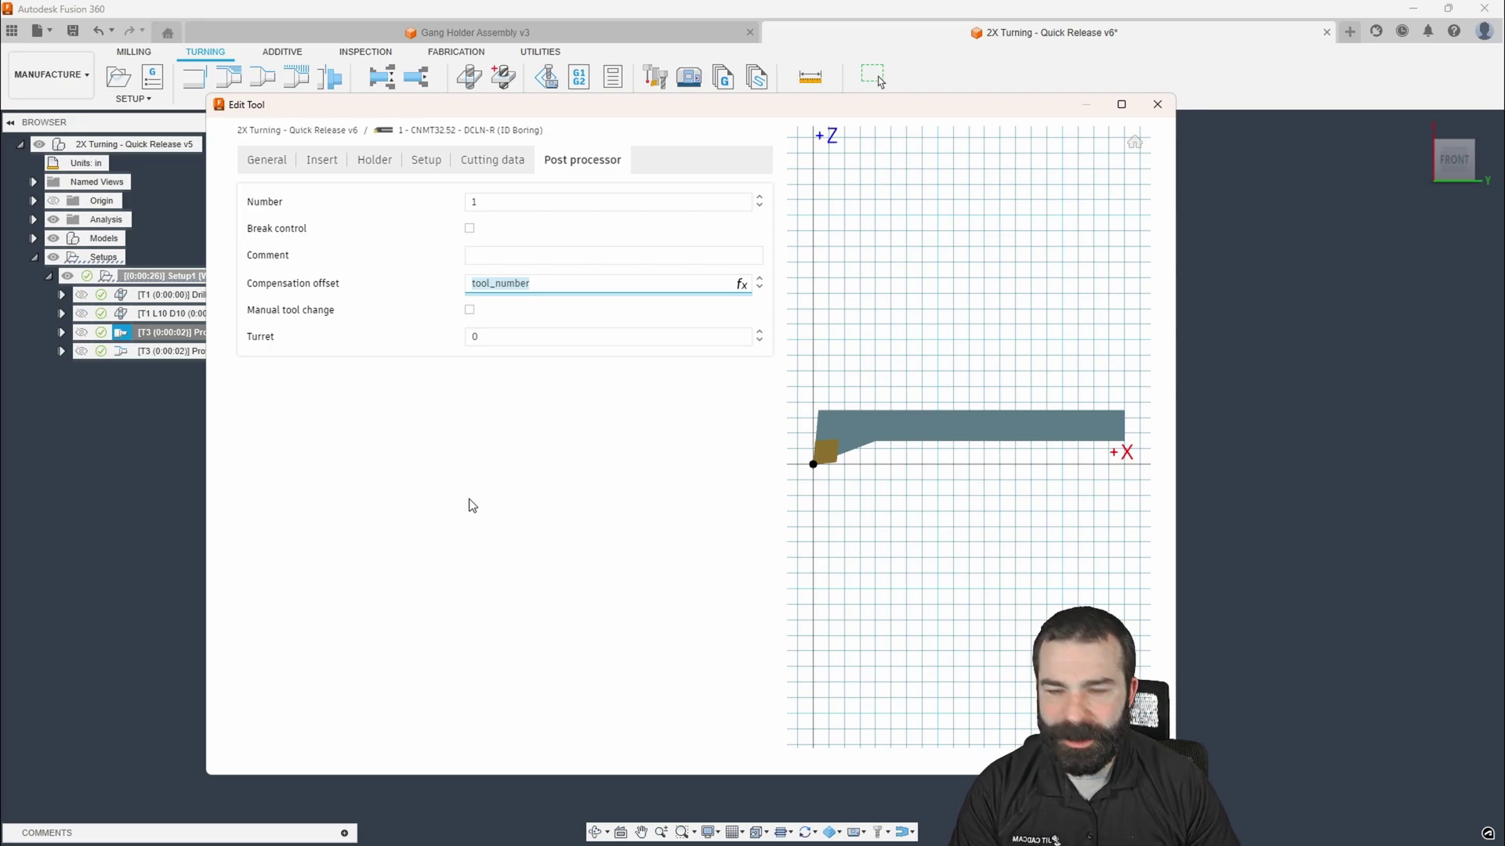
{"action": "type", "text": "20"}
{"action": "key", "text": "Return"}
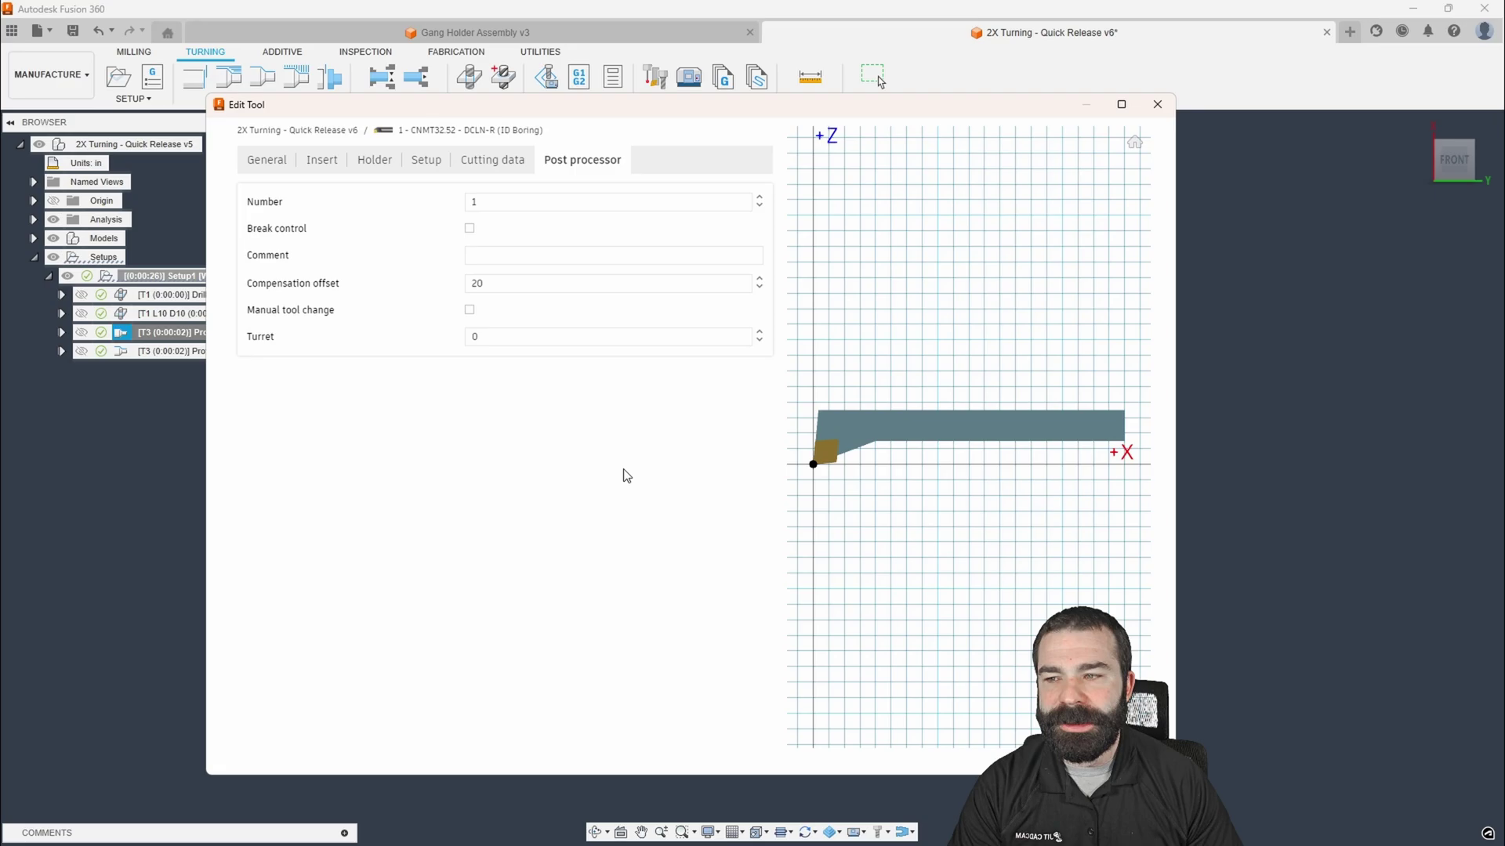
{"action": "left_click", "coordinate": [490, 335]}
{"action": "type", "text": "103"}
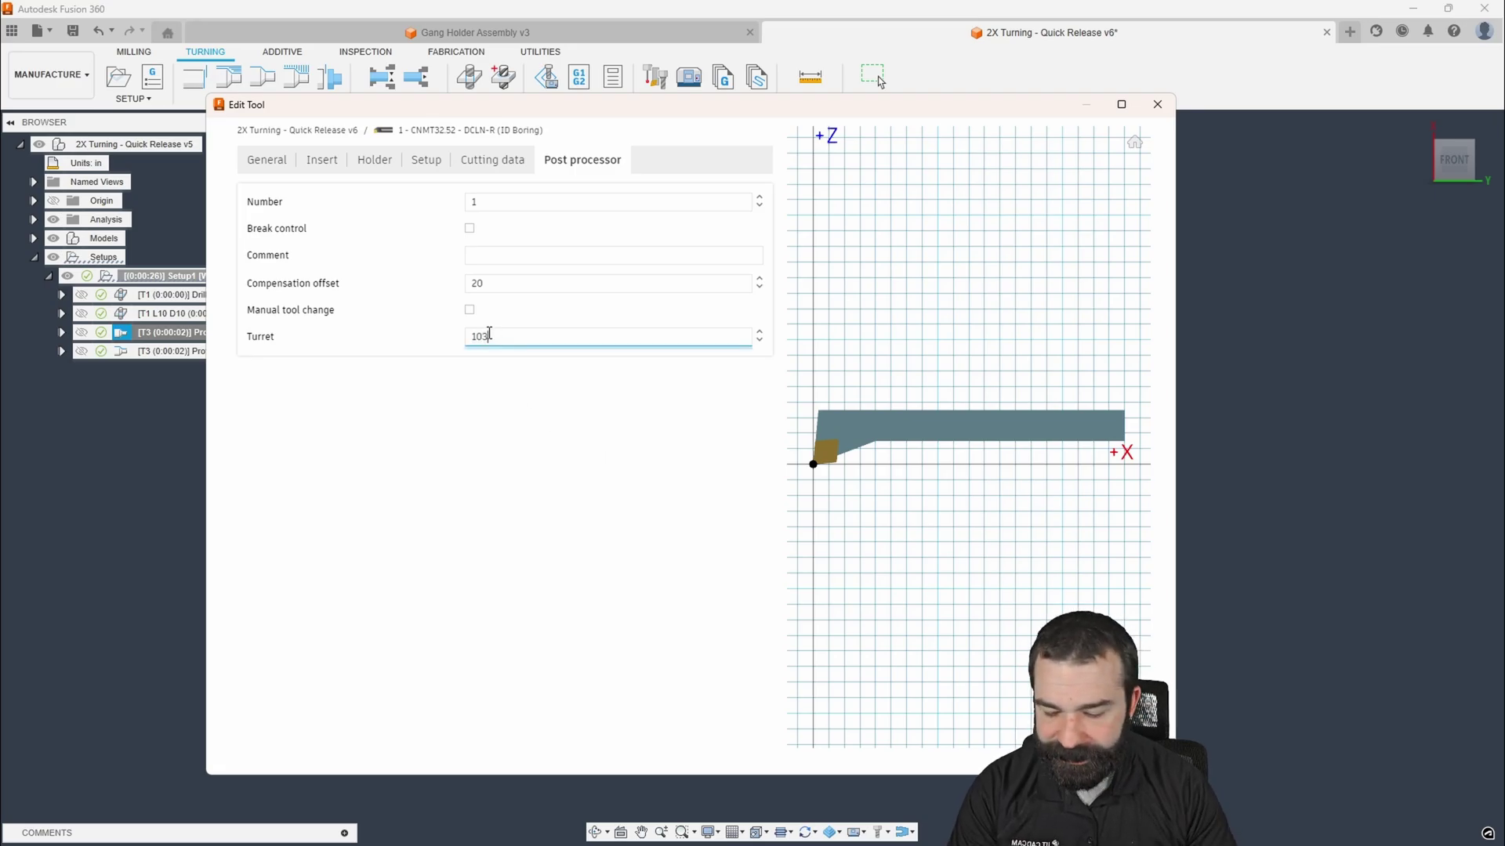
{"action": "key", "text": "Return"}
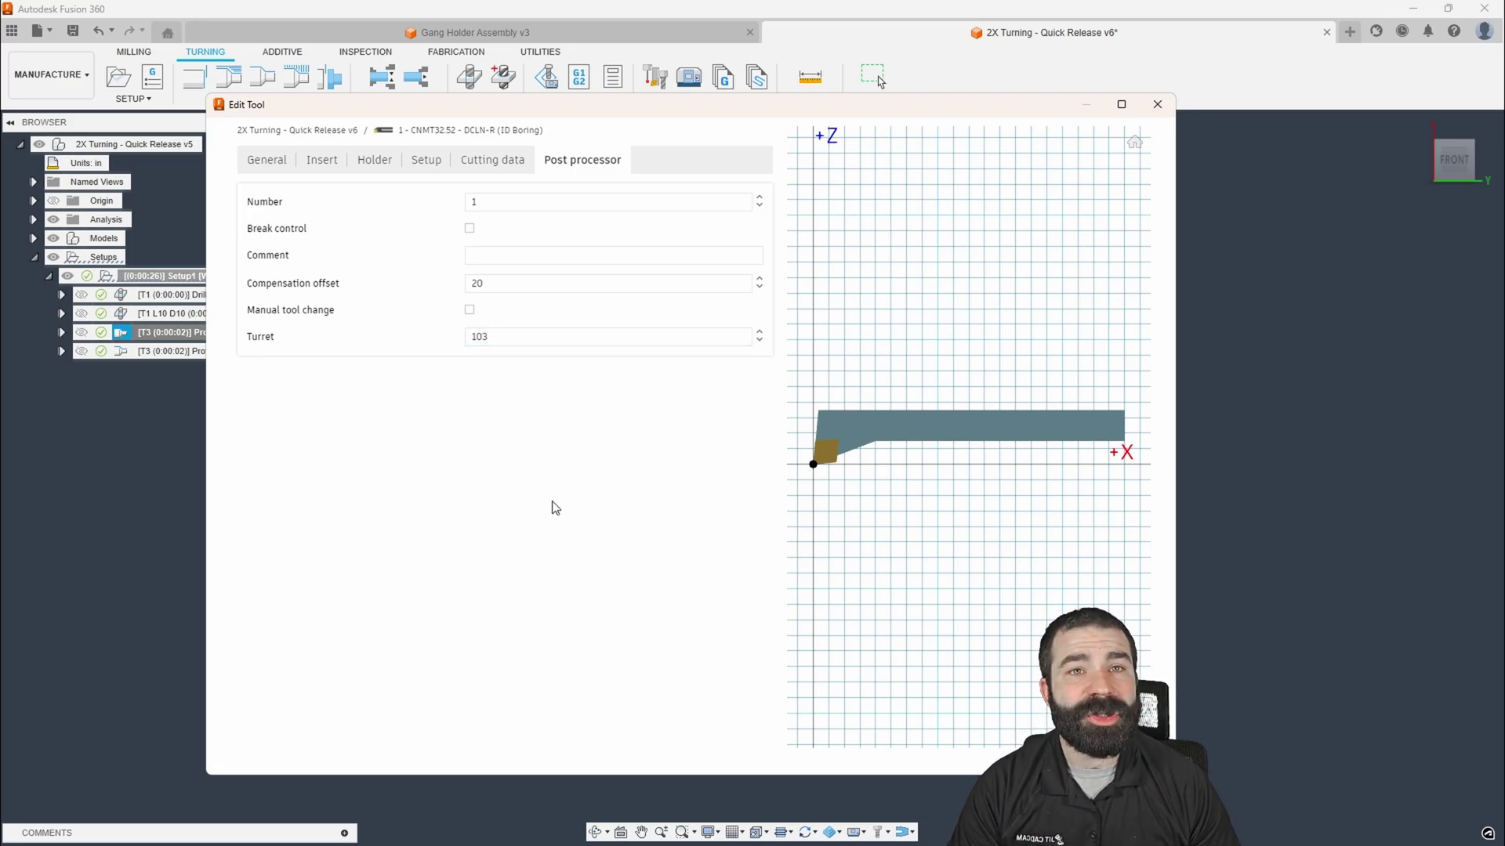
- Close the tool editor and repost Setup1 with FANUC Turning, overwriting 1001.nc
{"action": "left_click", "coordinate": [1089, 754]}
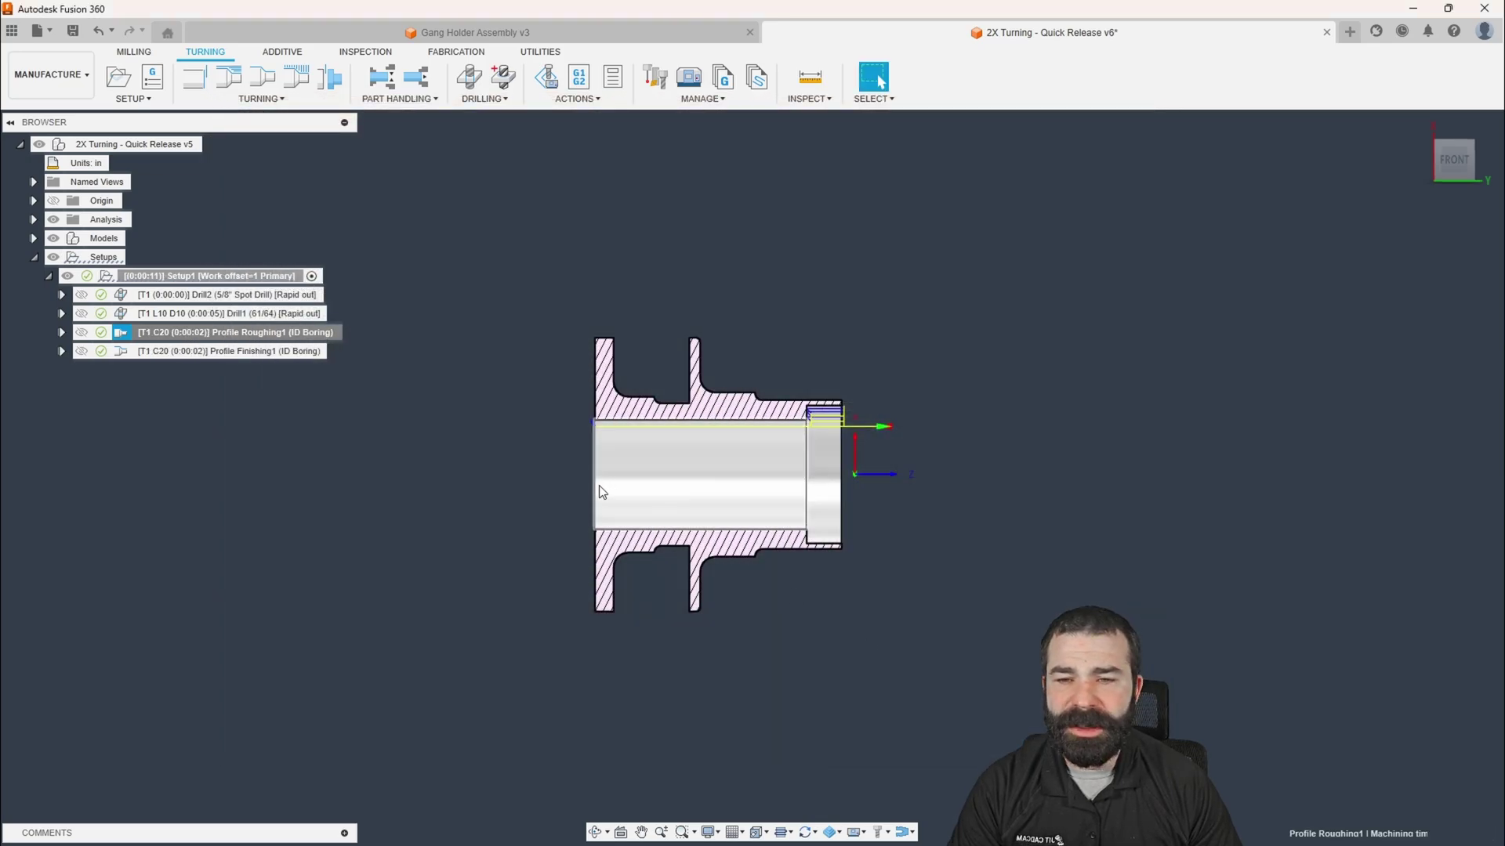
{"action": "left_click", "coordinate": [235, 276]}
{"action": "right_click", "coordinate": [258, 277]}
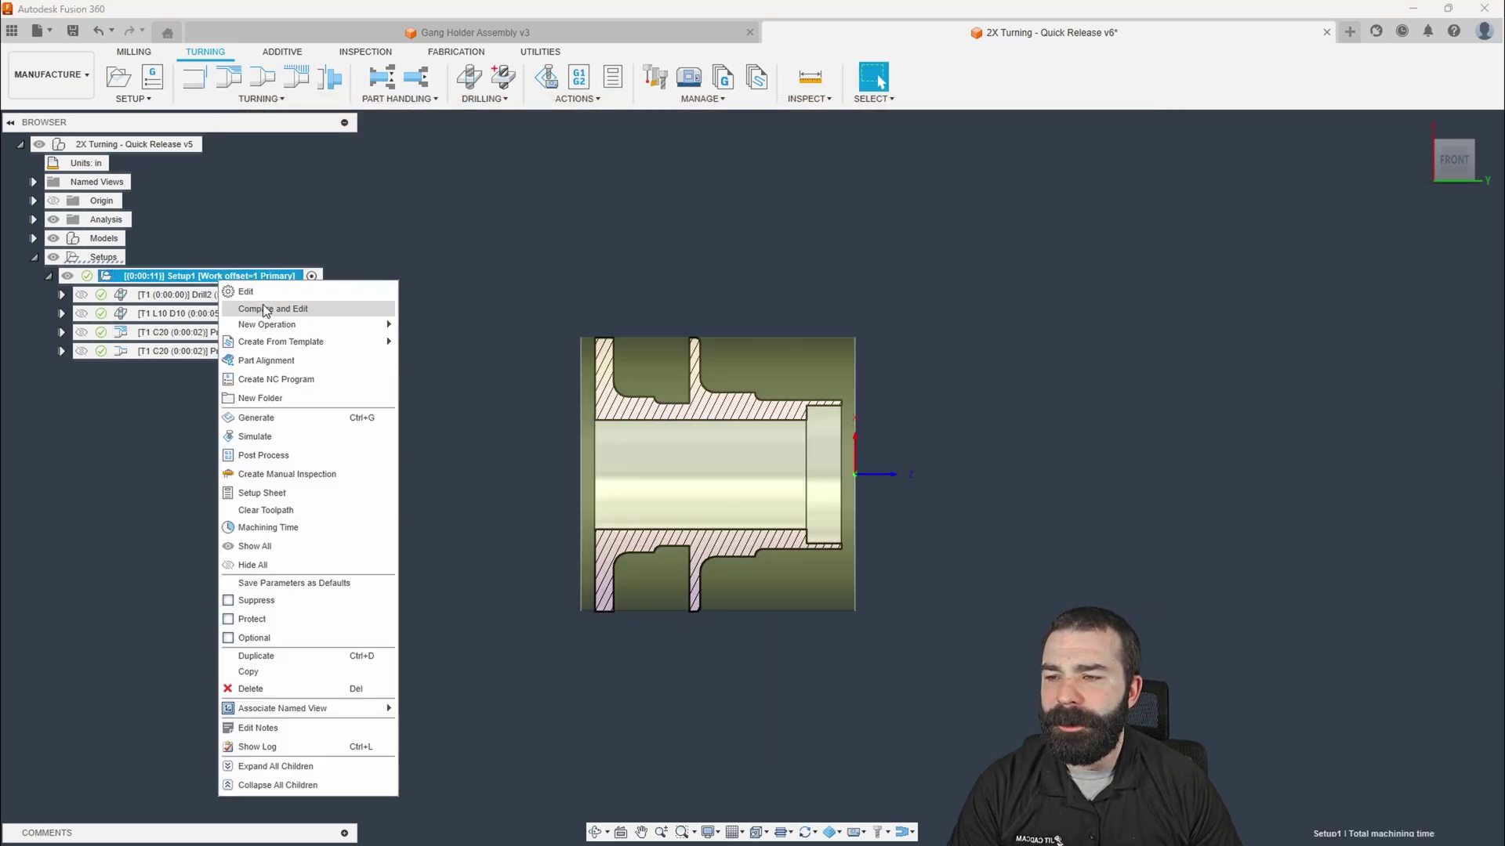
{"action": "left_click", "coordinate": [294, 456]}
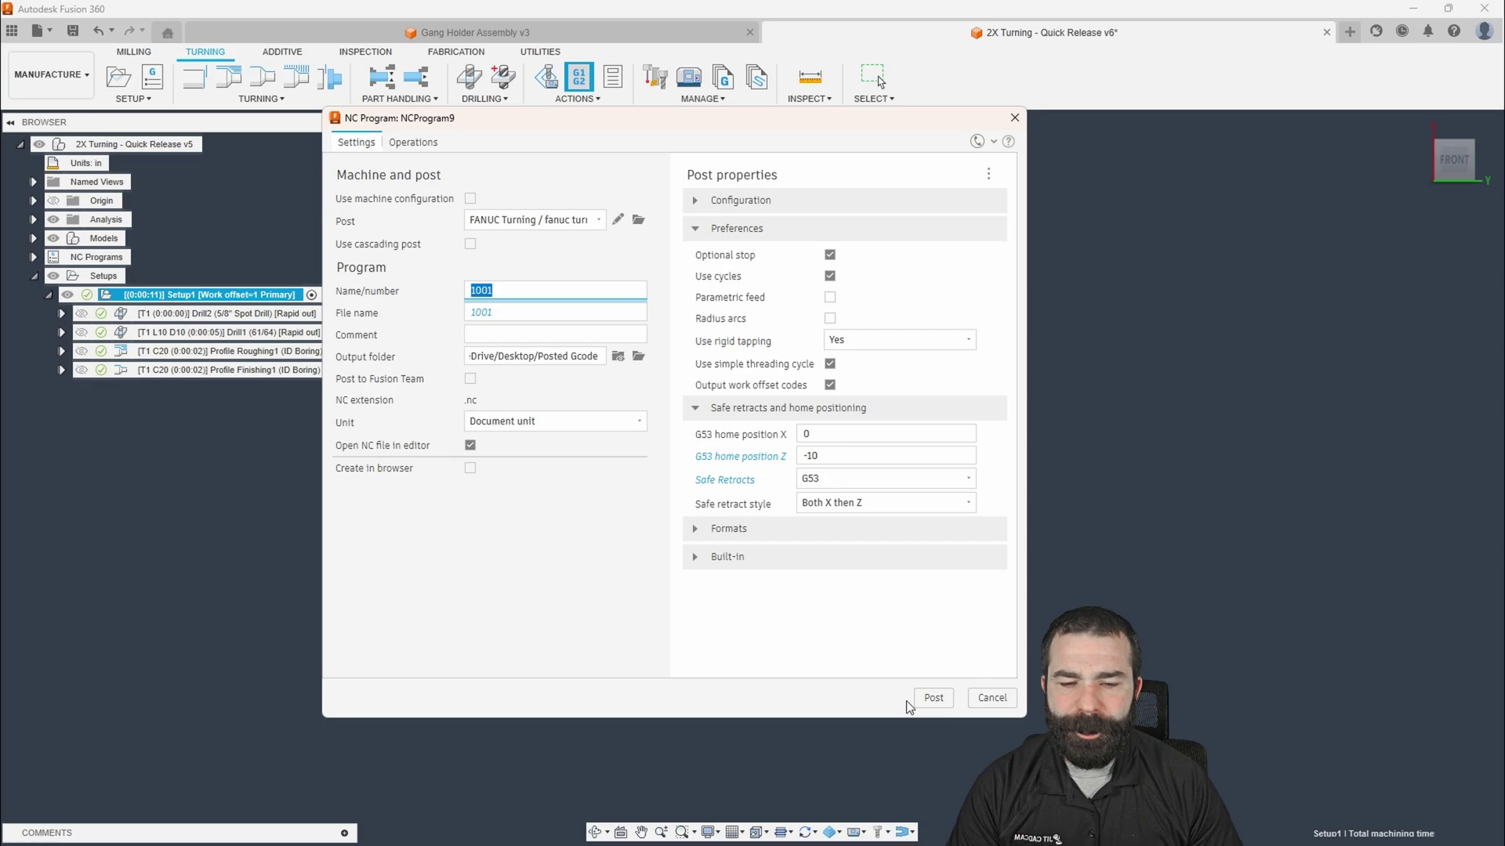
{"action": "left_click", "coordinate": [934, 699]}
{"action": "left_click", "coordinate": [861, 526]}
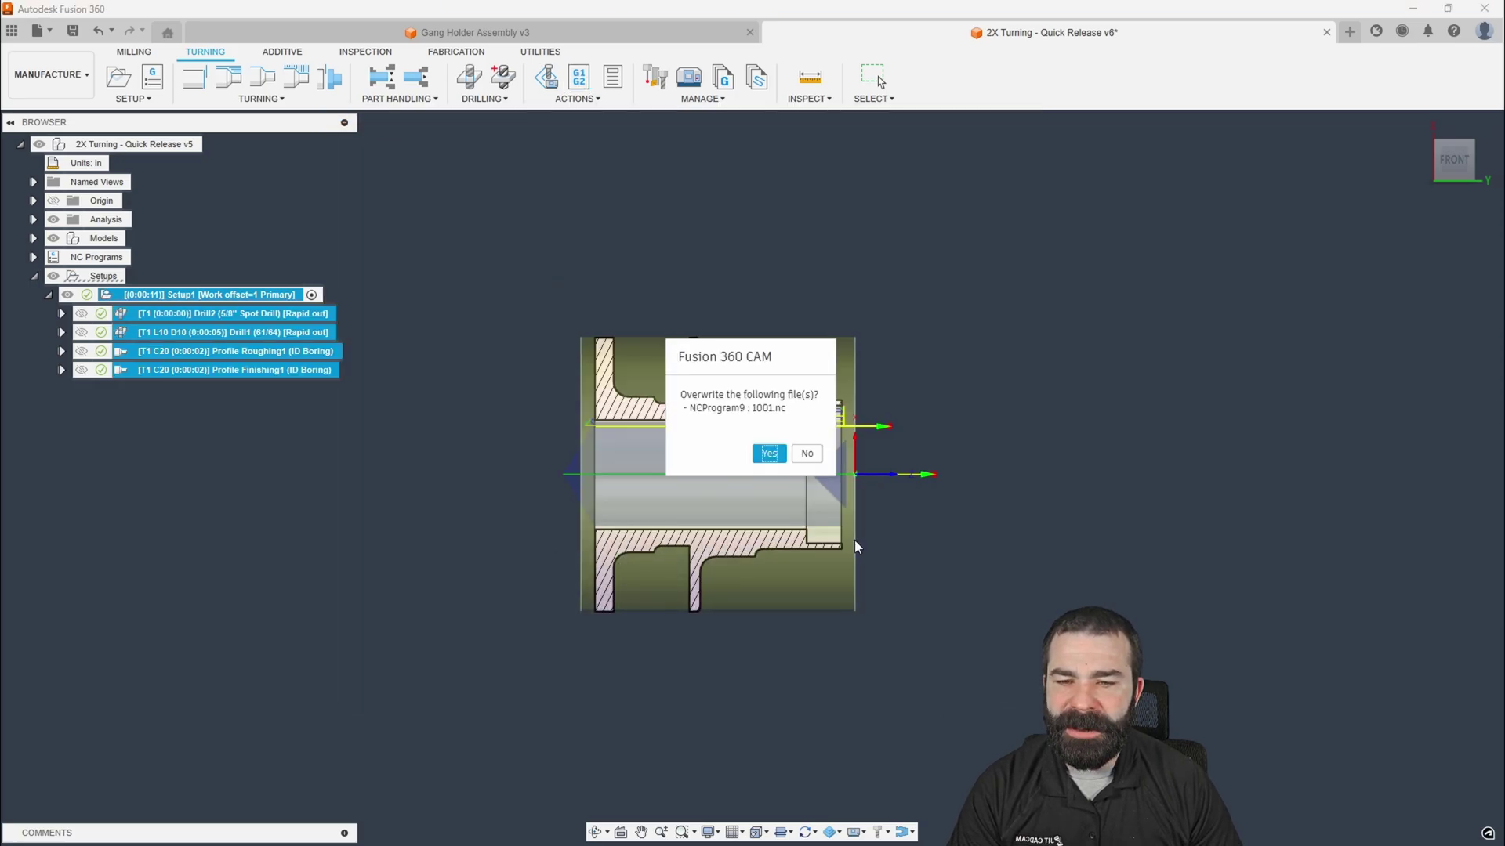
{"action": "left_click", "coordinate": [771, 453]}
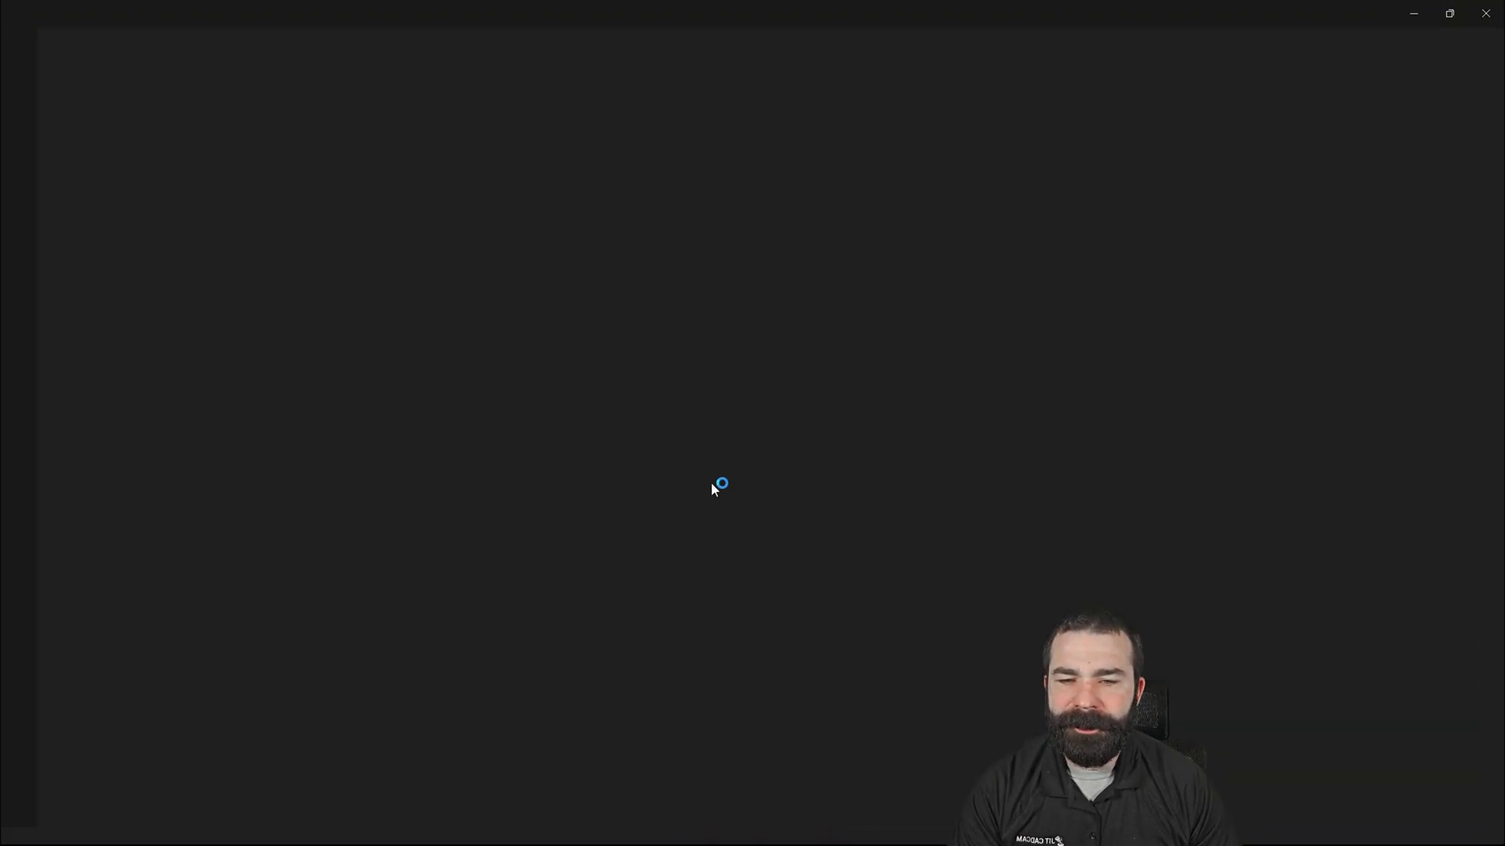
{"action": "left_click_drag", "start_coordinate": [115, 214], "coordinate": [144, 214]}
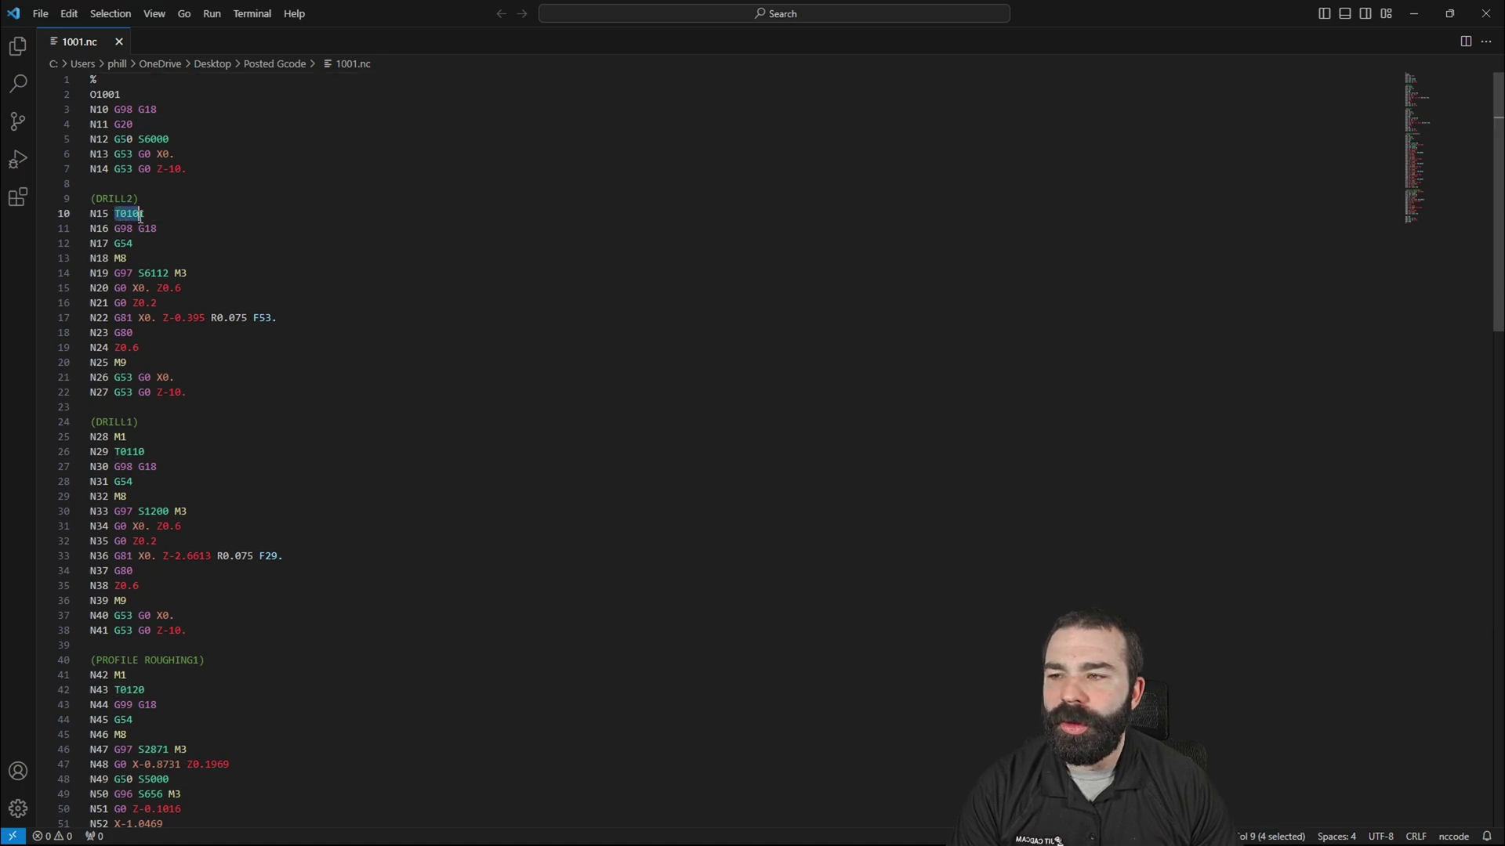
{"action": "left_click", "coordinate": [132, 214]}
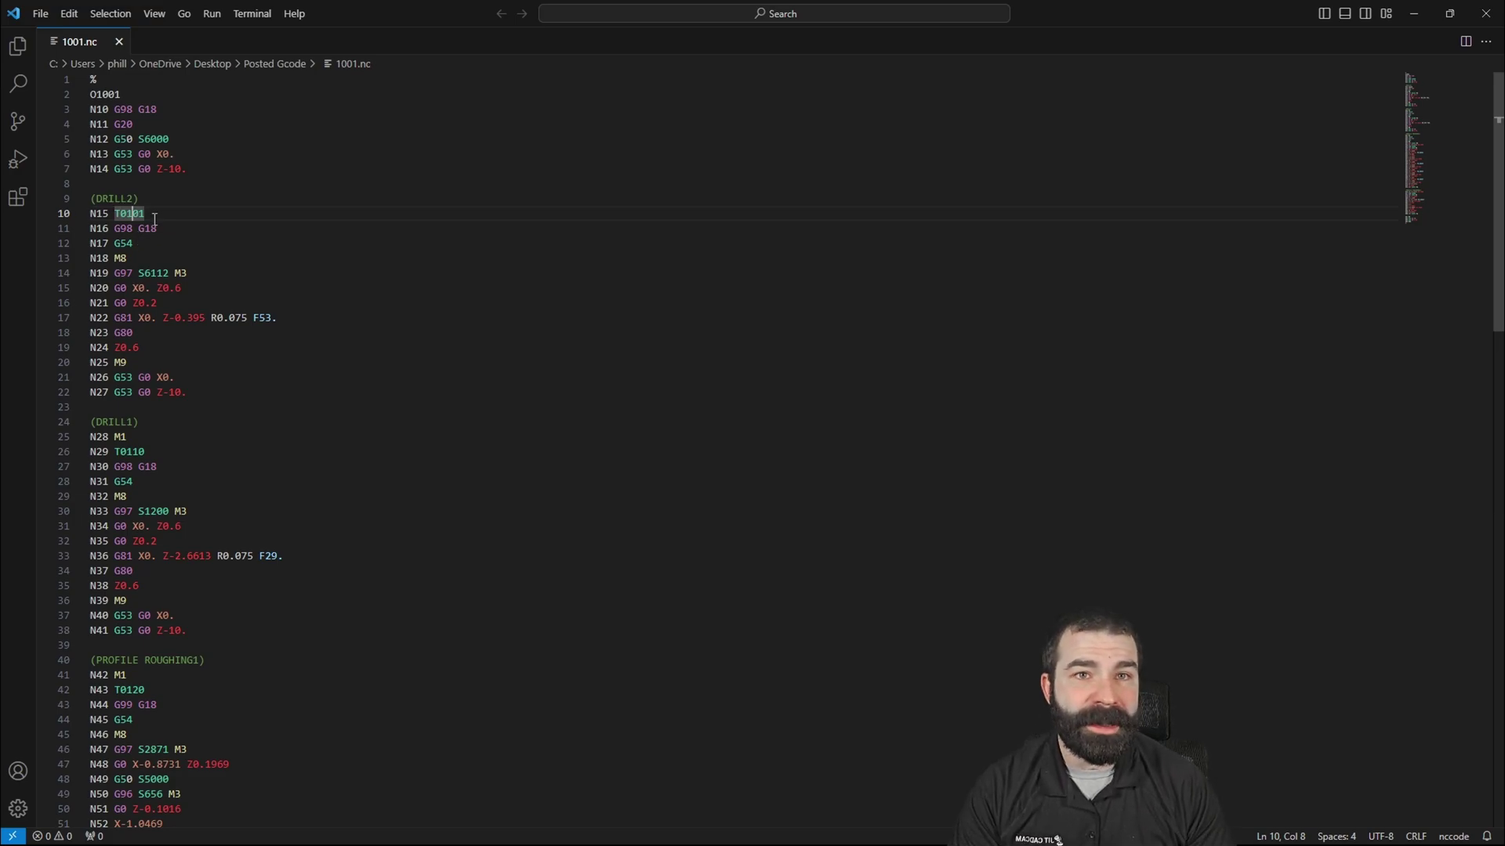
{"action": "scroll", "coordinate": [218, 375], "scroll_direction": "down", "scroll_amount": 1}
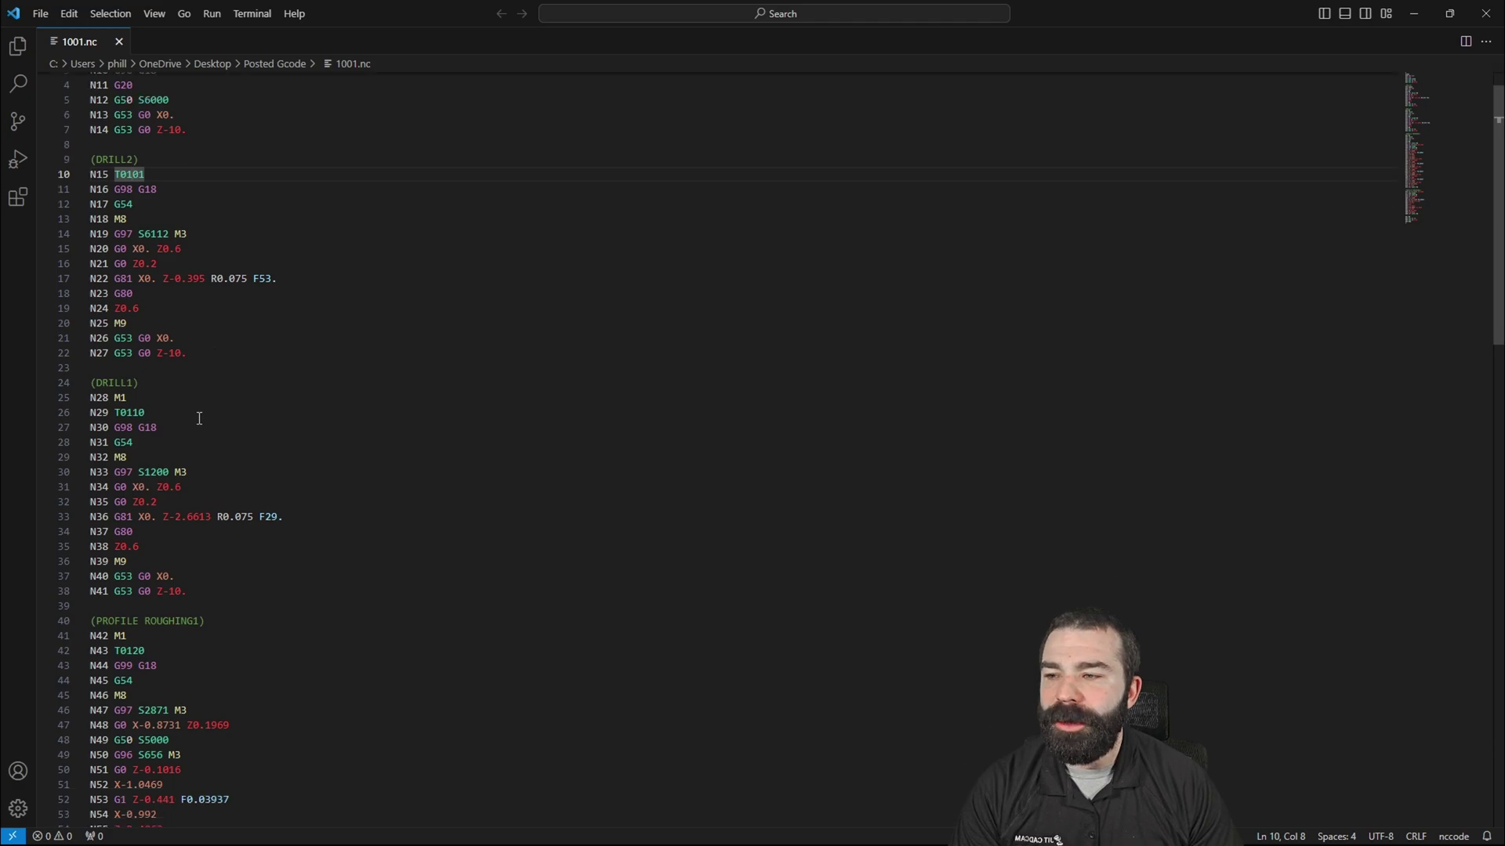
{"action": "double_click", "coordinate": [131, 412]}
{"action": "left_click", "coordinate": [132, 412]}
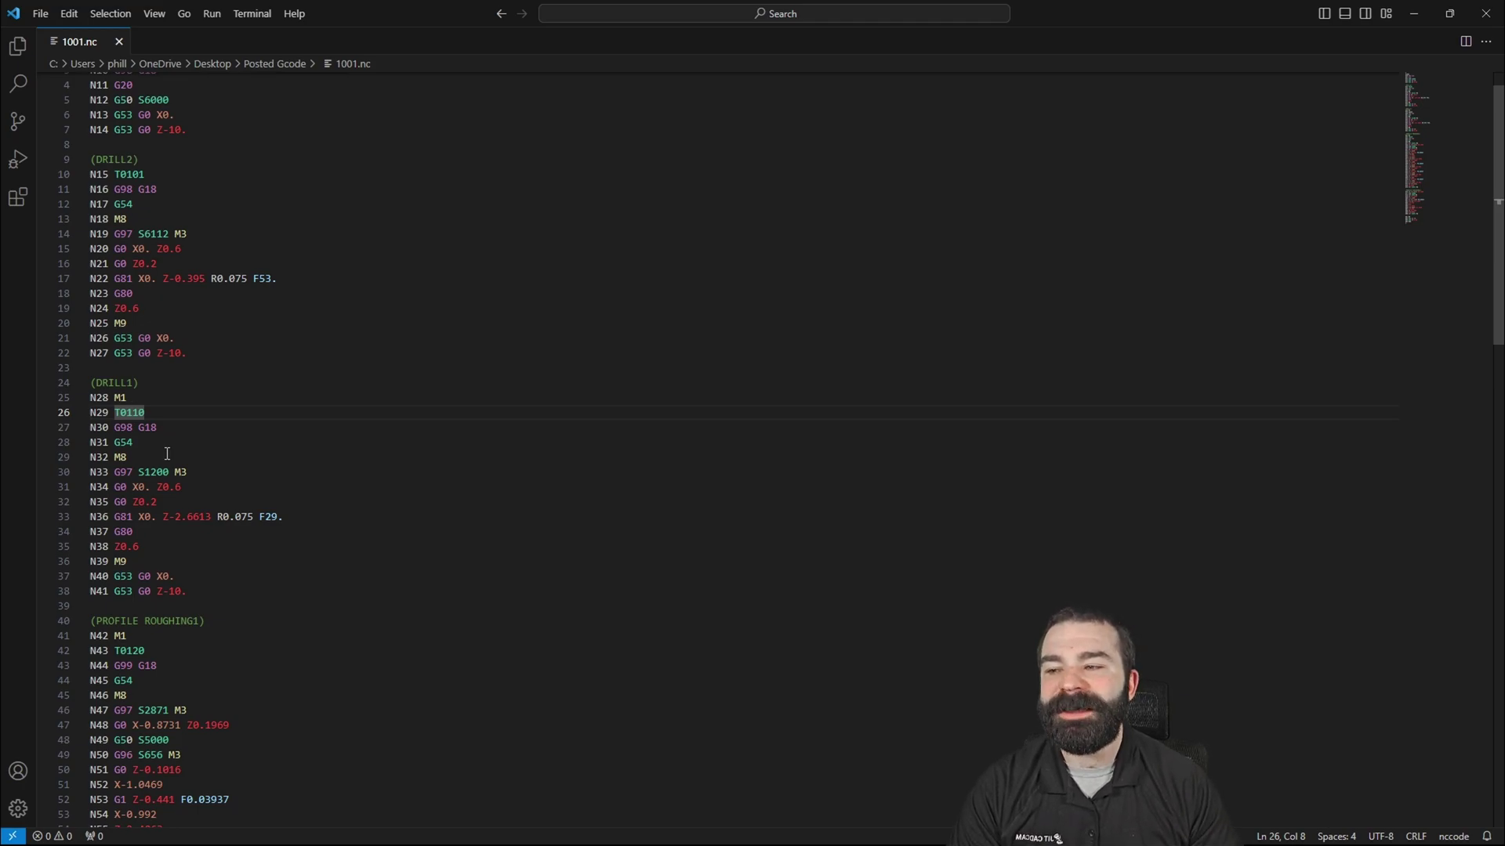
{"action": "left_click", "coordinate": [127, 396]}
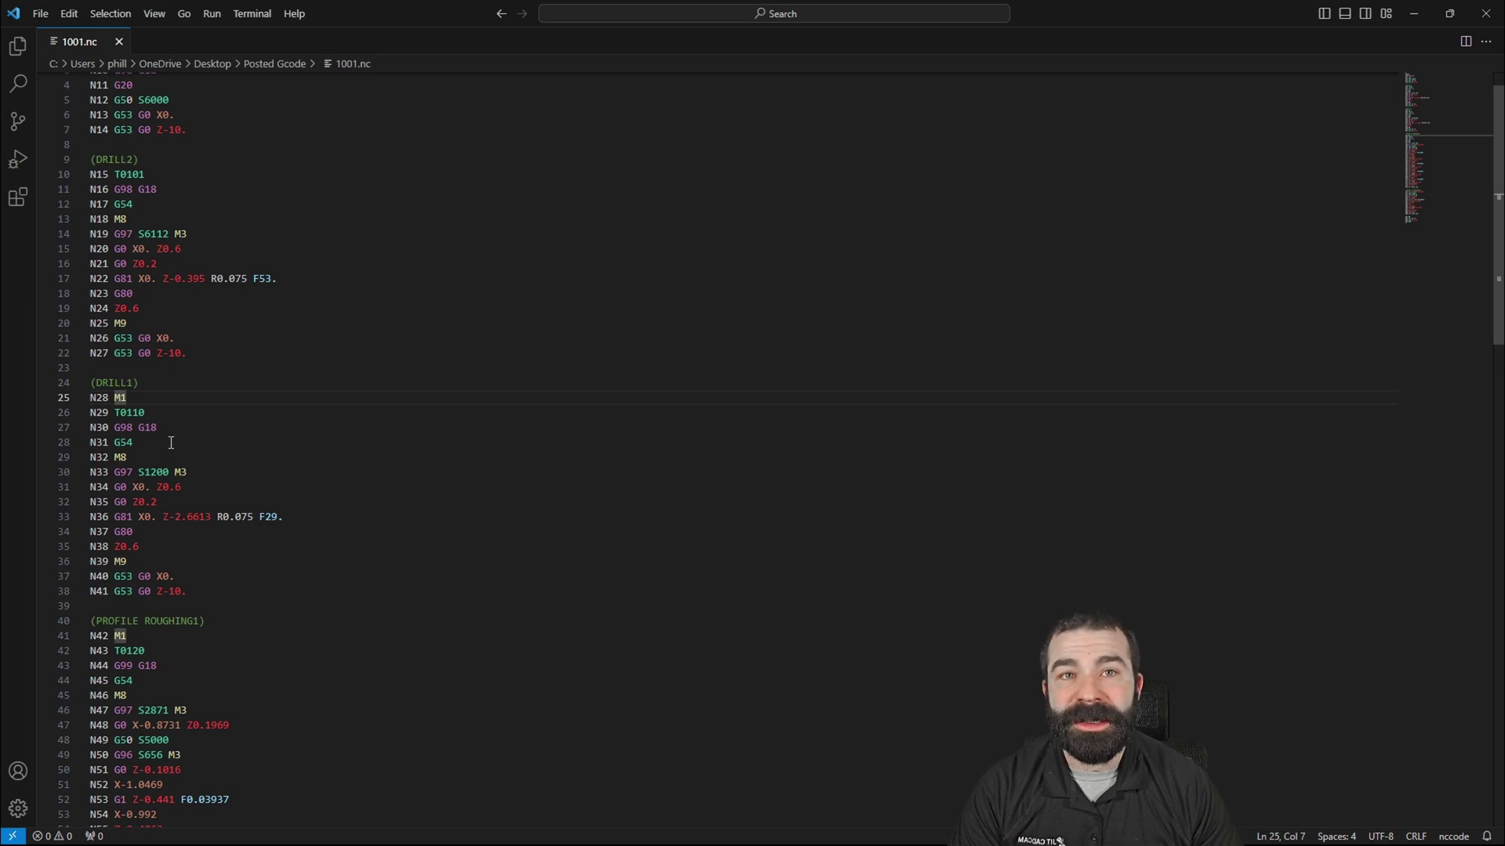
{"action": "scroll", "coordinate": [171, 443], "scroll_direction": "down", "scroll_amount": 1}
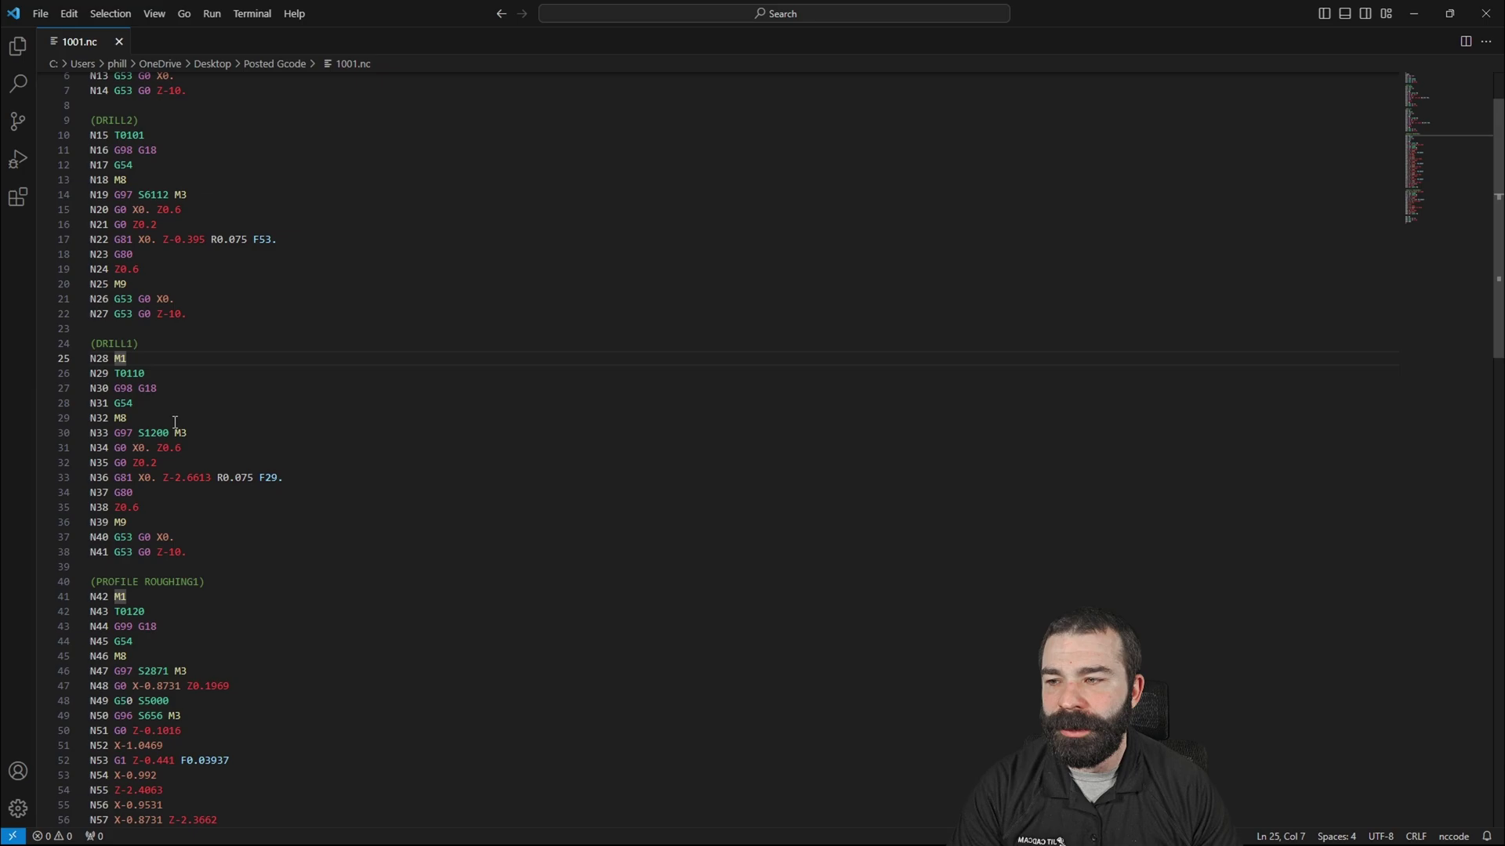
{"action": "scroll", "coordinate": [175, 423], "scroll_direction": "down", "scroll_amount": 2}
{"action": "left_click", "coordinate": [131, 533]}
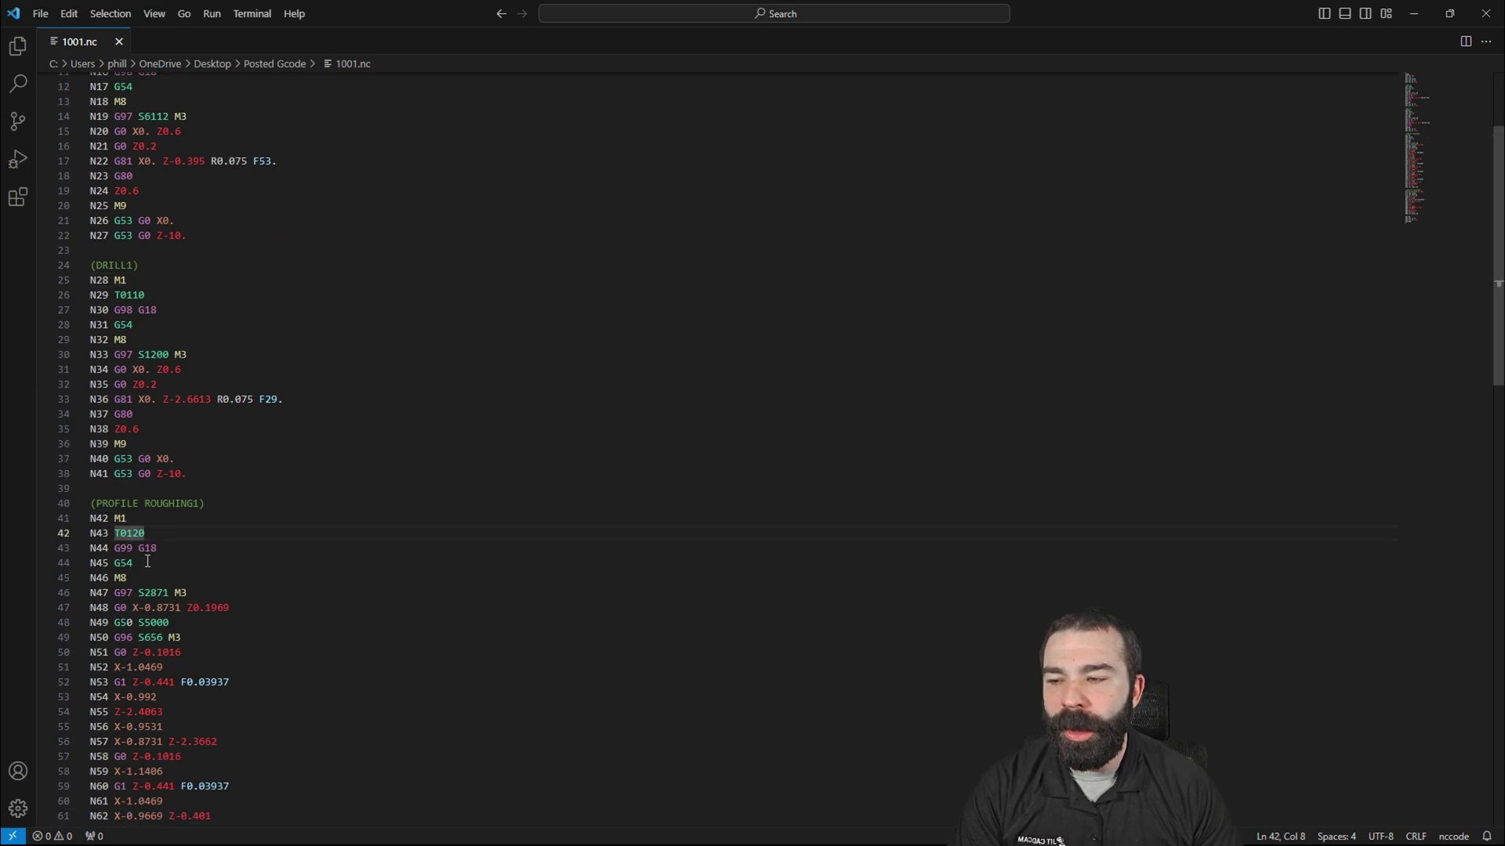
{"action": "scroll", "coordinate": [147, 561], "scroll_direction": "down", "scroll_amount": 10}
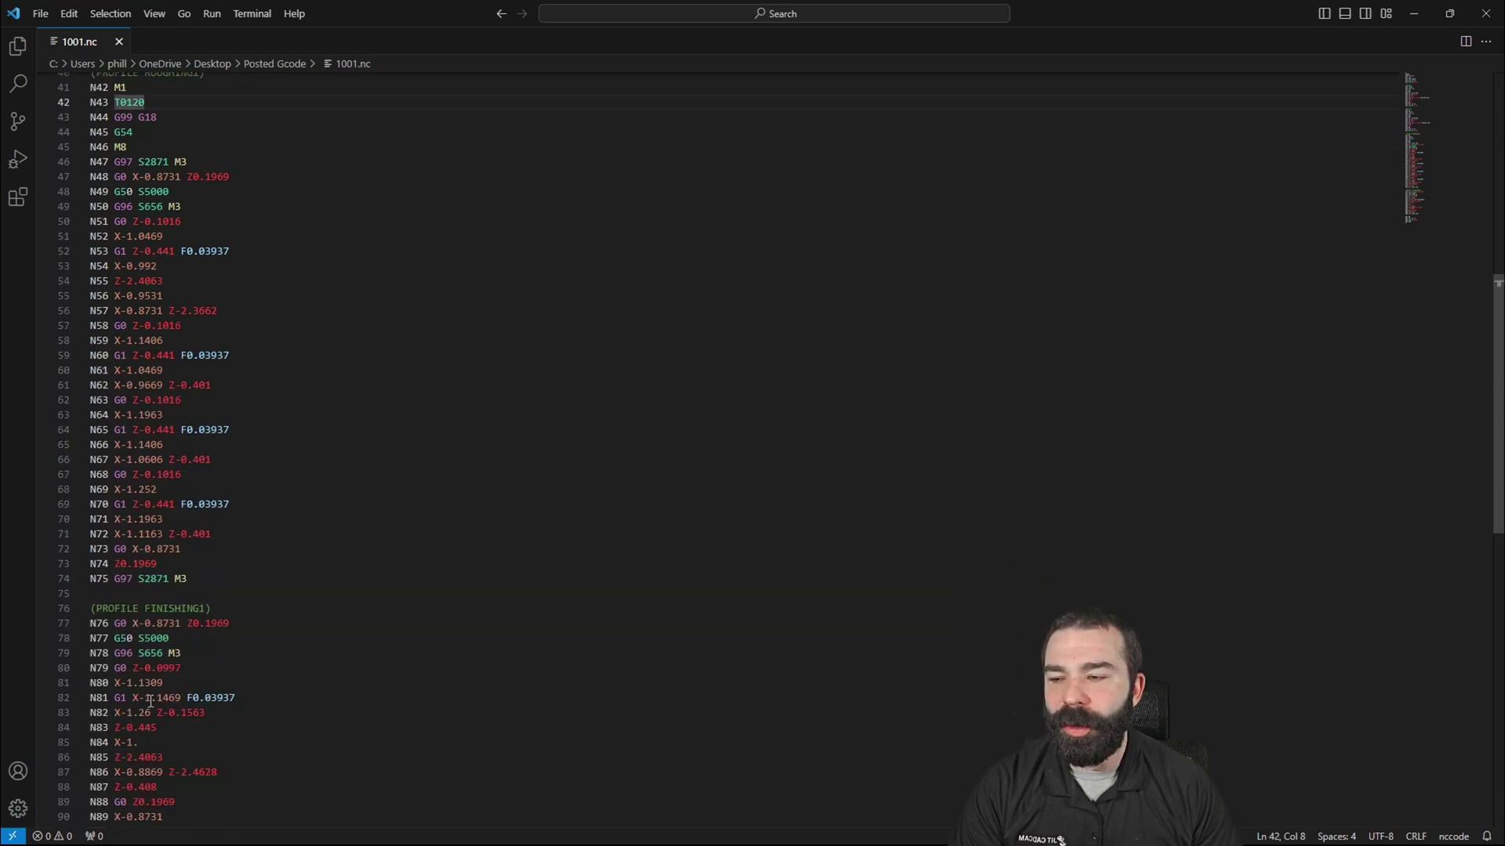
{"action": "scroll", "coordinate": [163, 674], "scroll_direction": "up", "scroll_amount": 10}
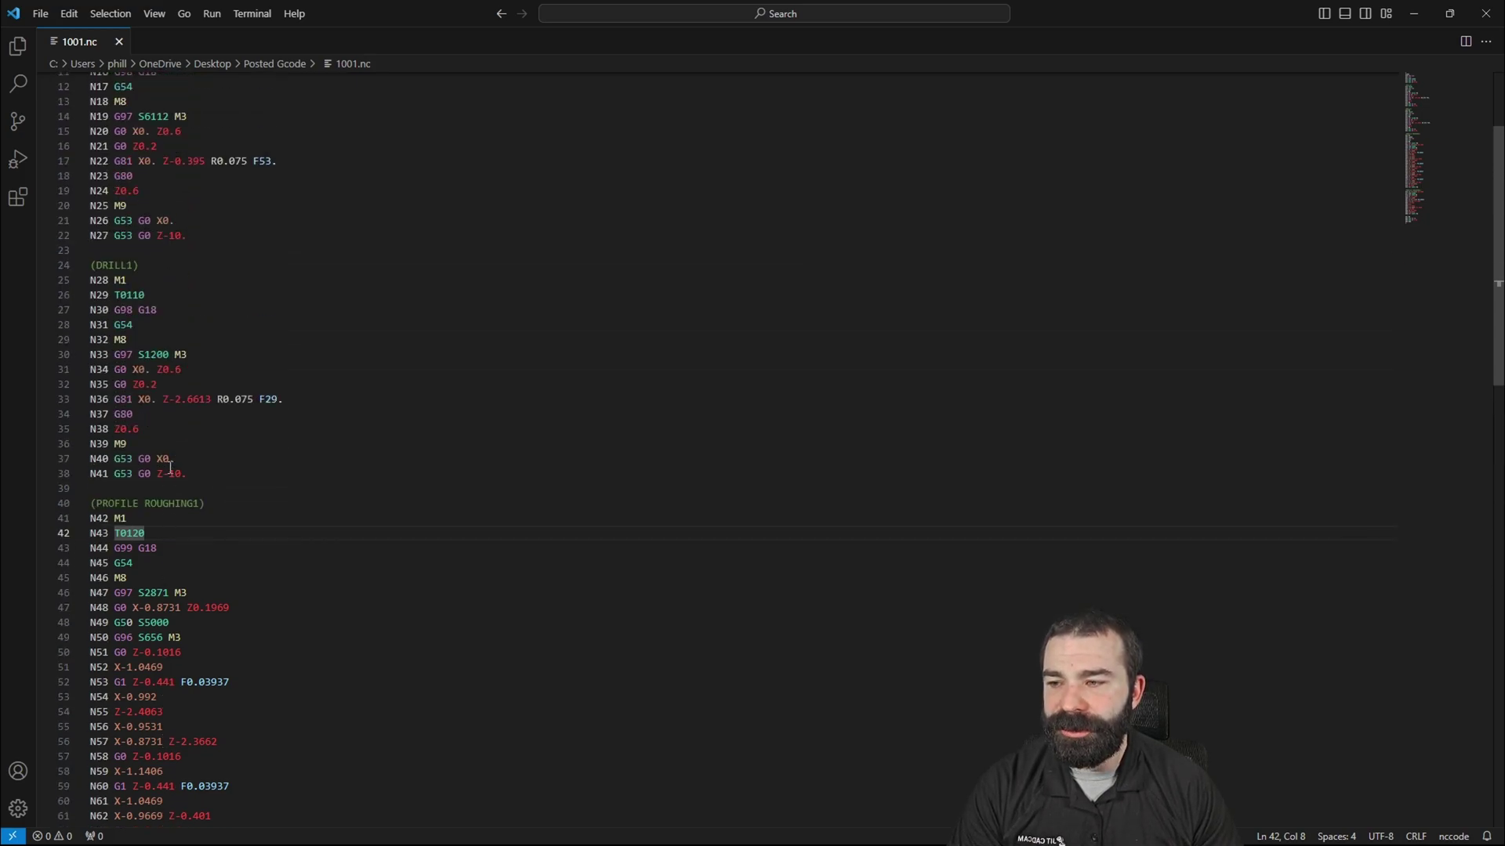
{"action": "left_click_drag", "start_coordinate": [186, 473], "coordinate": [102, 458]}
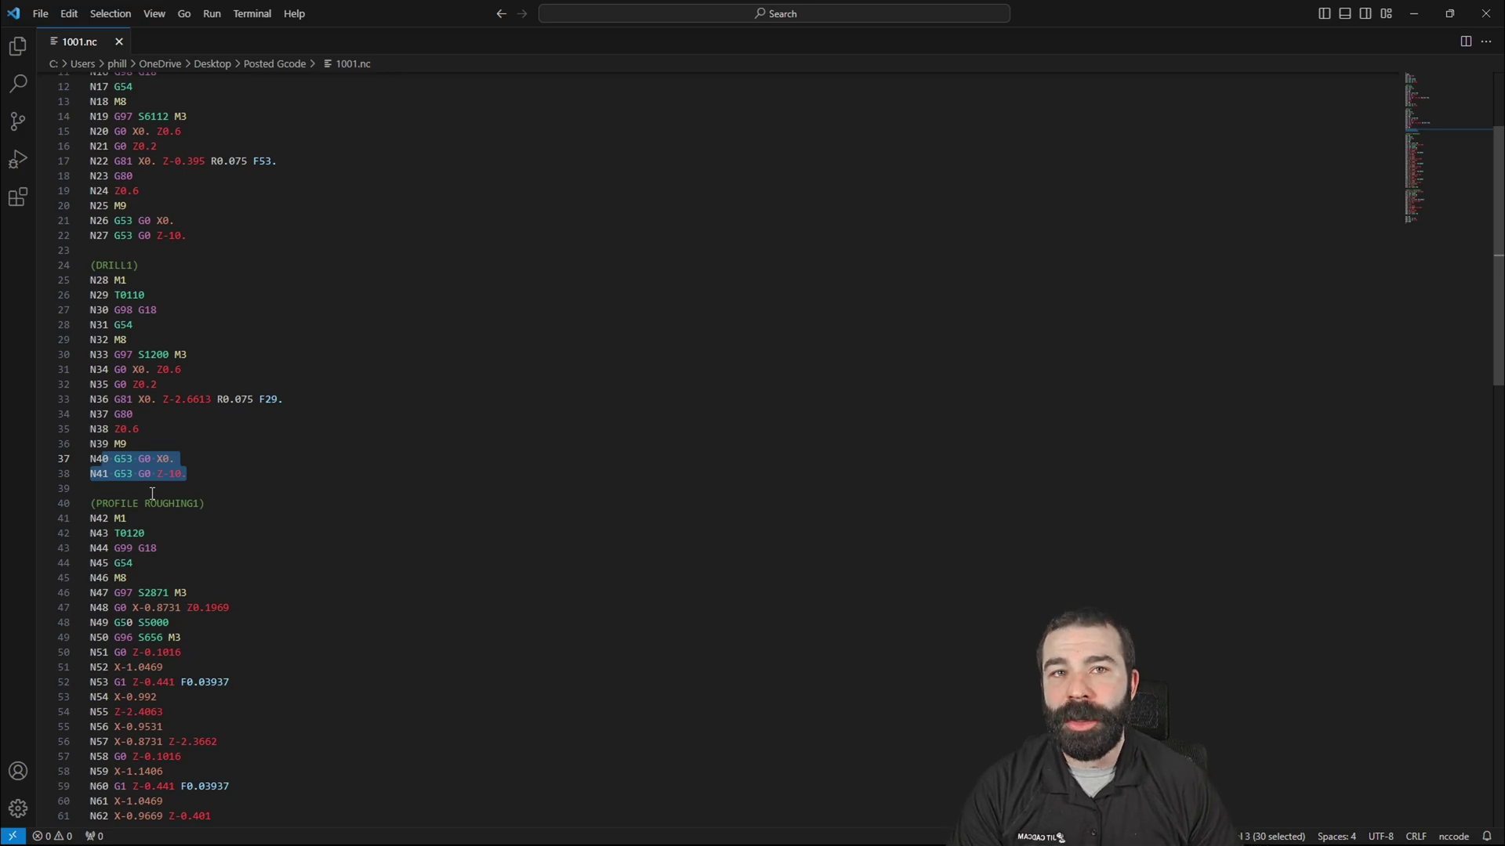
- Repost program 1001 with G53 safe retract and home Z -20, verifying the G53 G0 Z-20 line
{"action": "left_click", "coordinate": [1484, 13]}
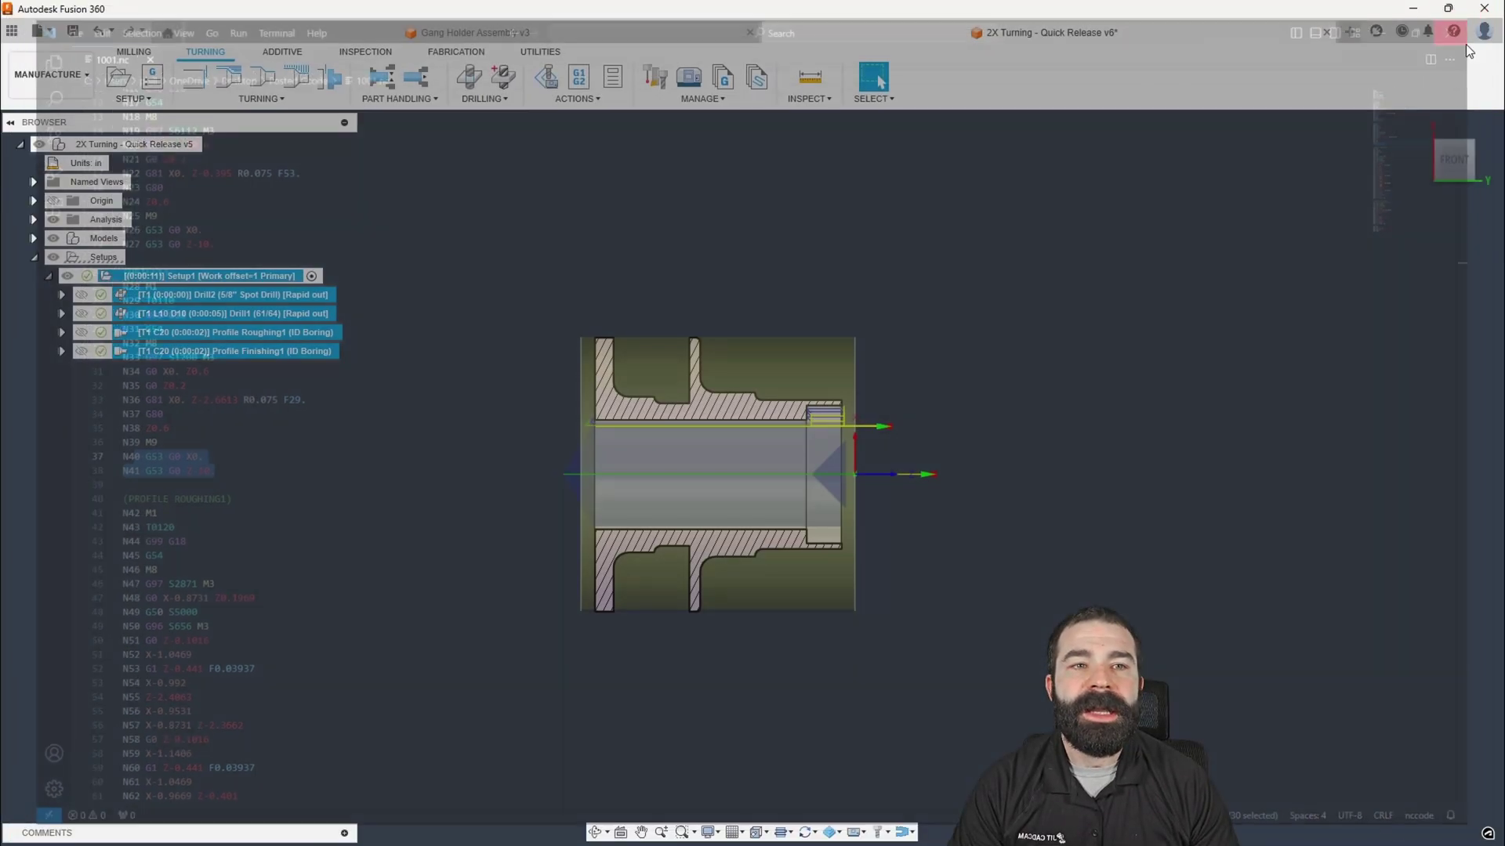
{"action": "left_click", "coordinate": [246, 378]}
{"action": "right_click", "coordinate": [173, 276]}
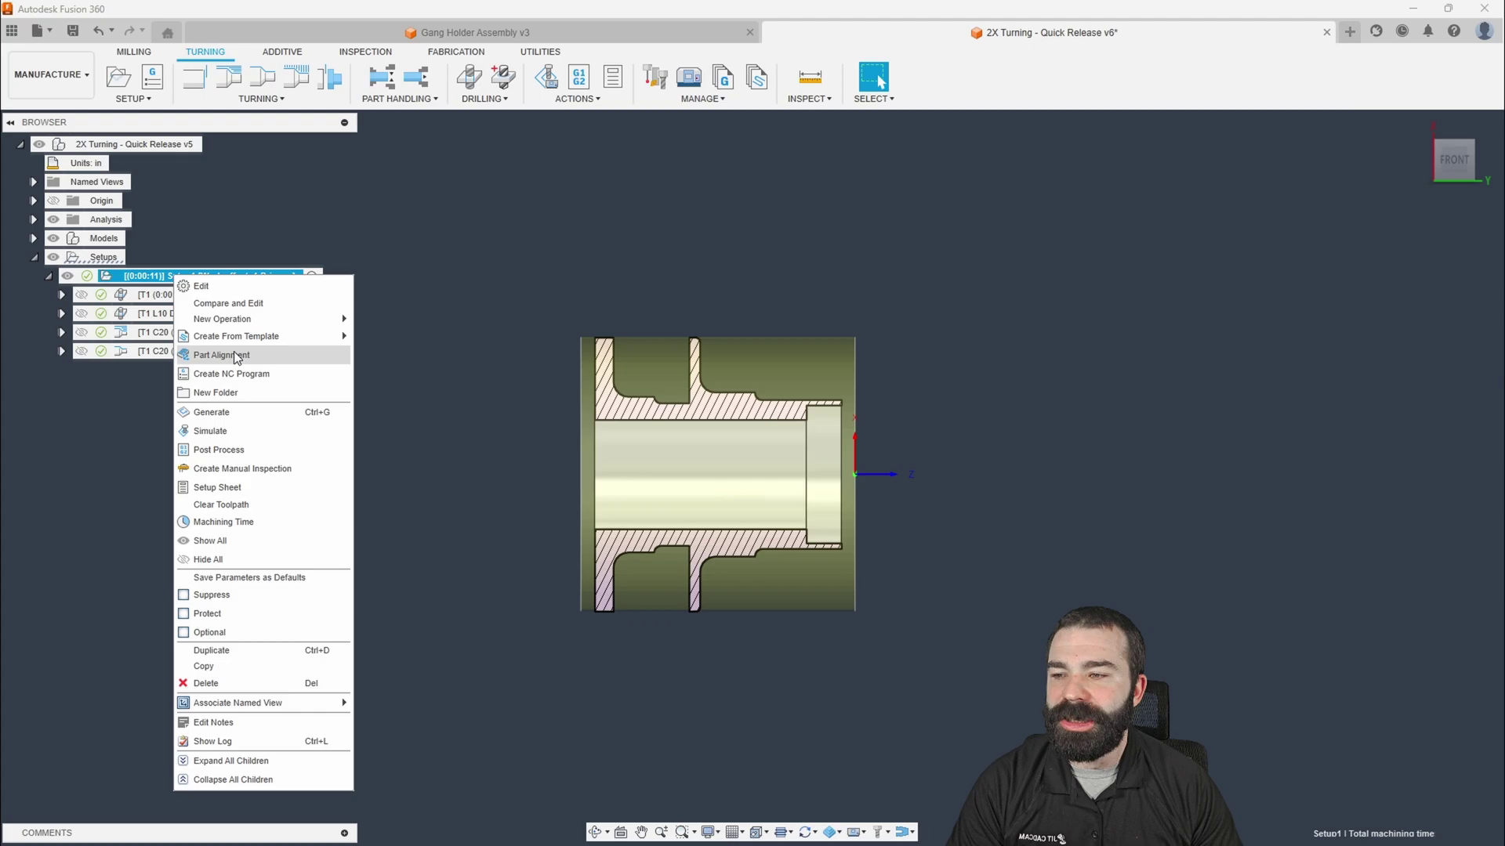
{"action": "left_click", "coordinate": [241, 454]}
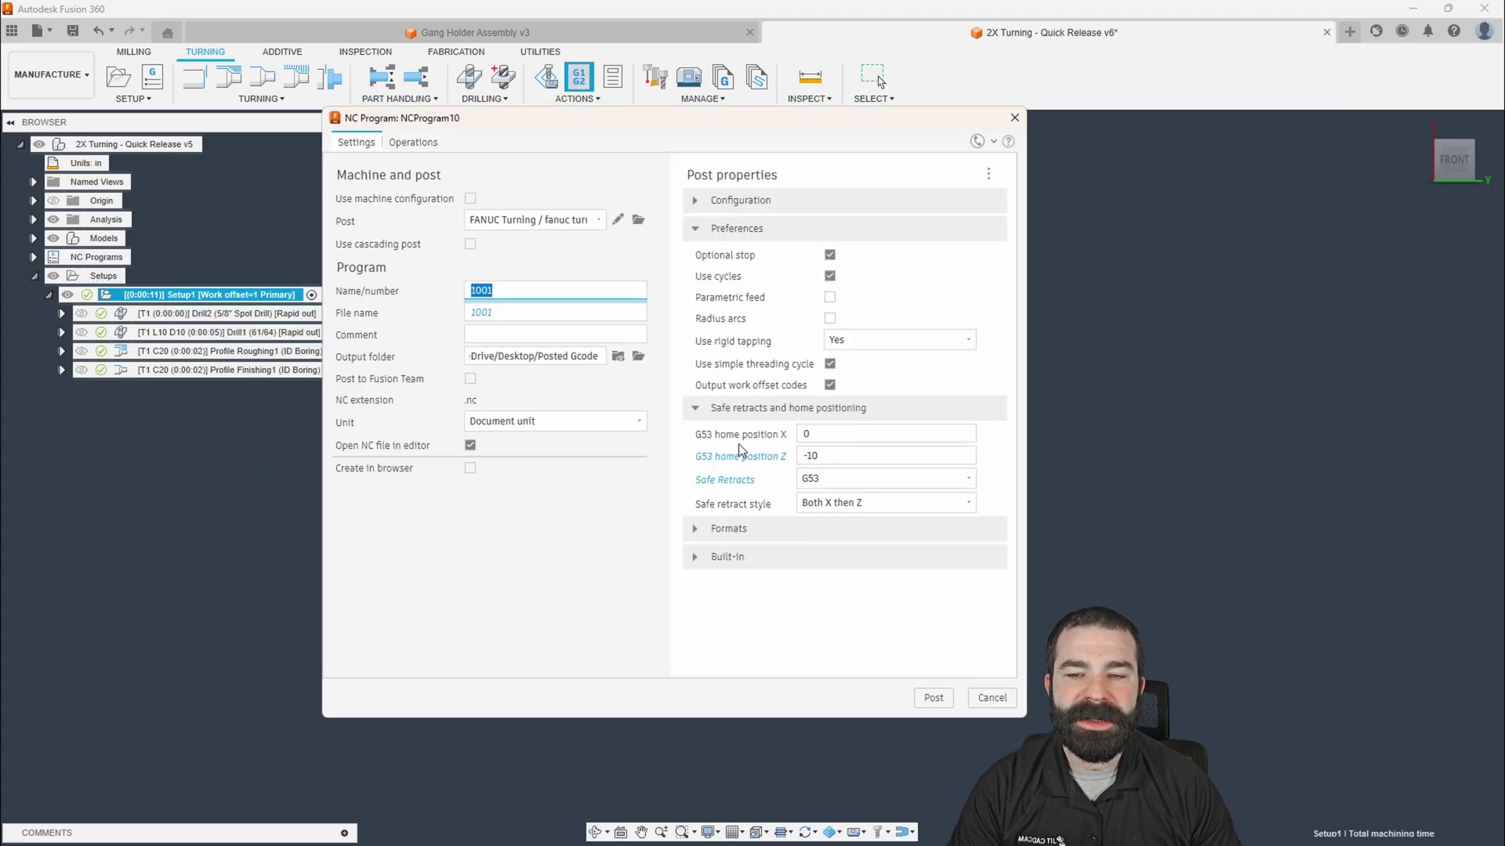
{"action": "left_click", "coordinate": [847, 481]}
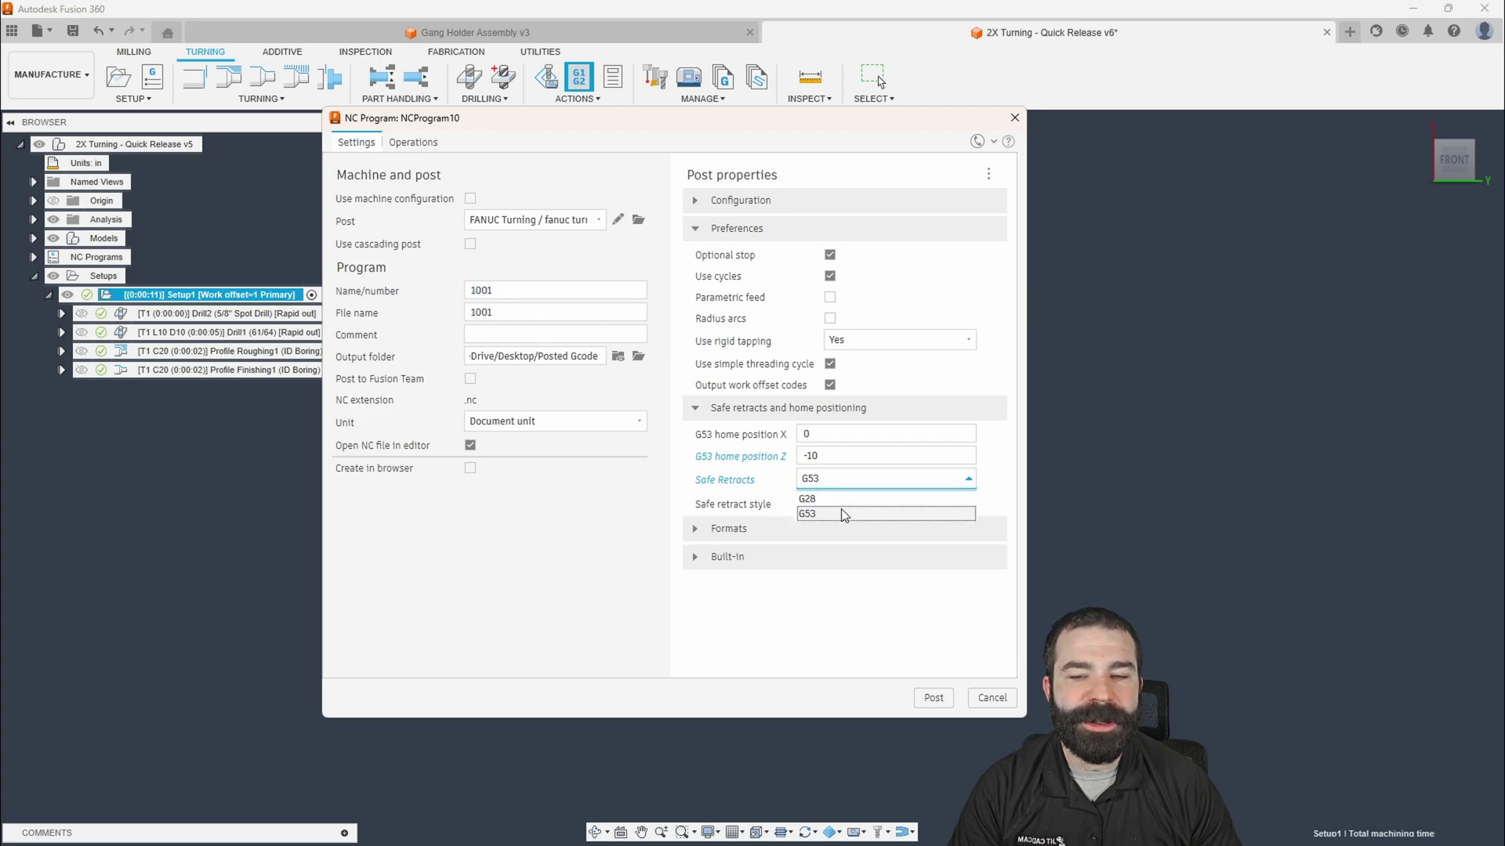
{"action": "left_click", "coordinate": [844, 514]}
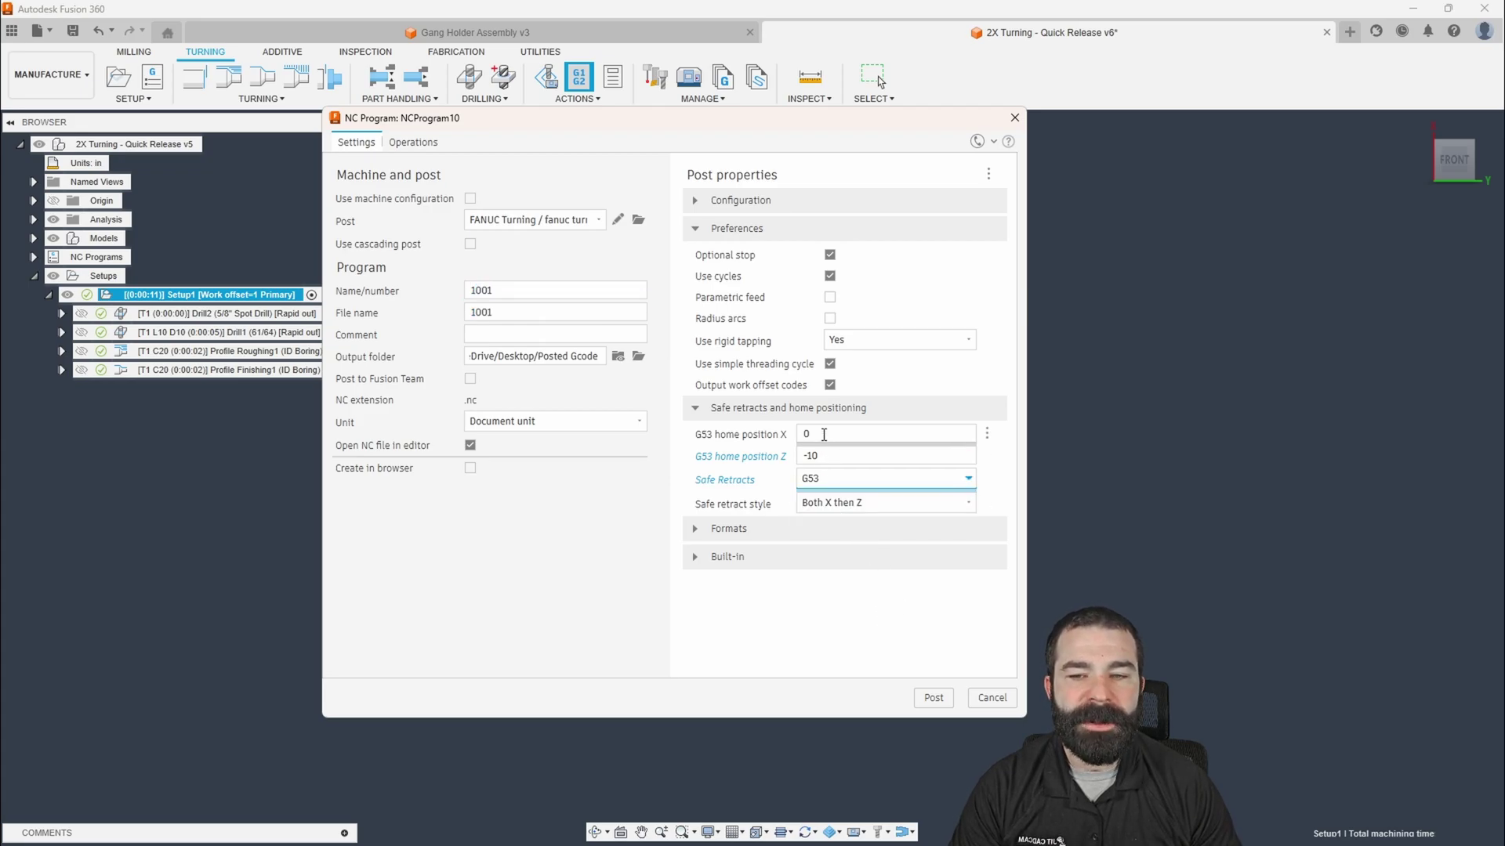
{"action": "left_click", "coordinate": [837, 457]}
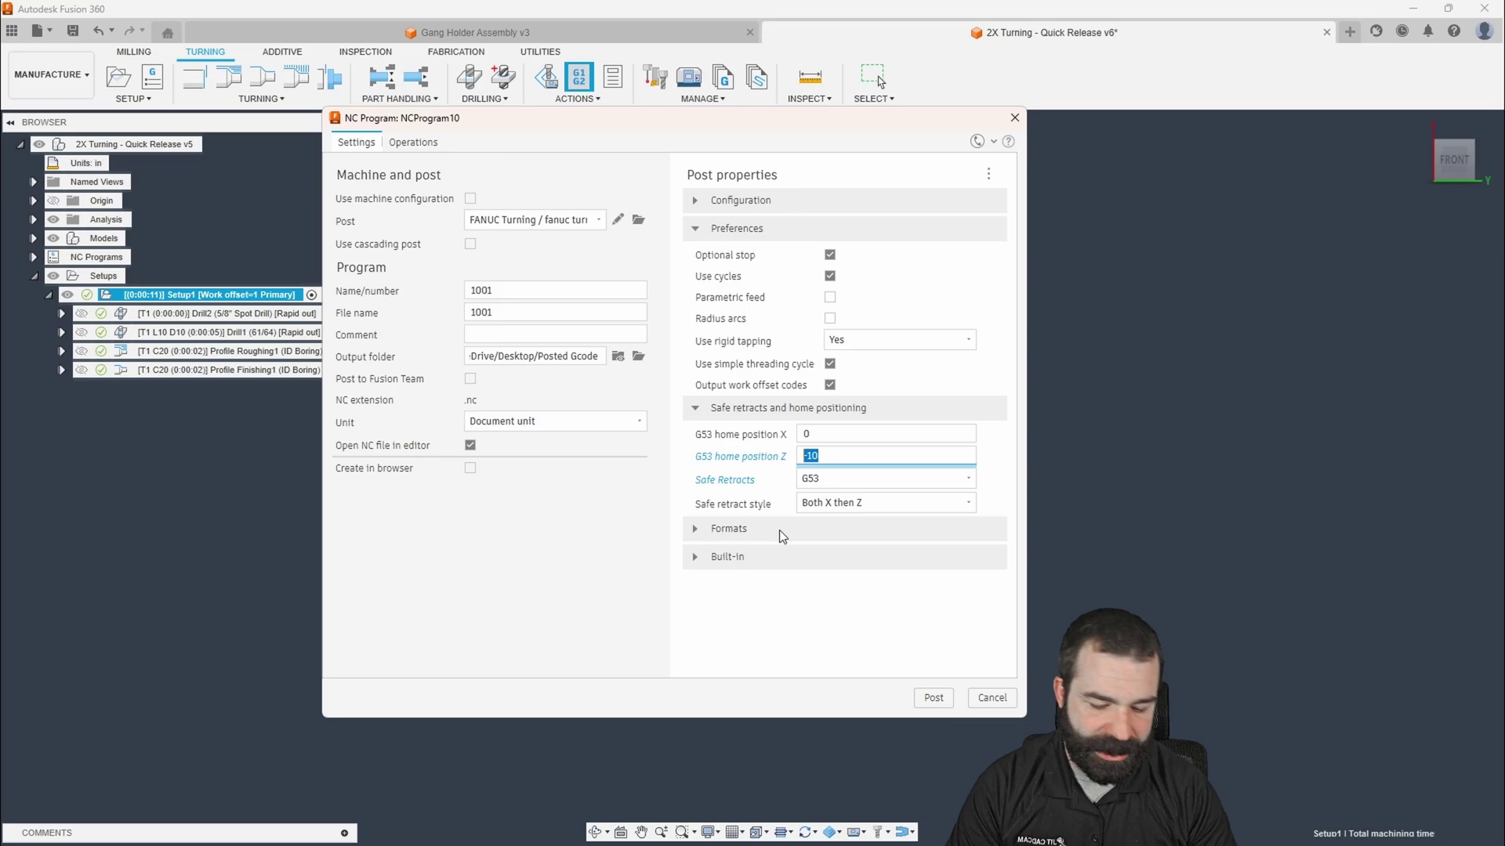
{"action": "type", "text": "-20"}
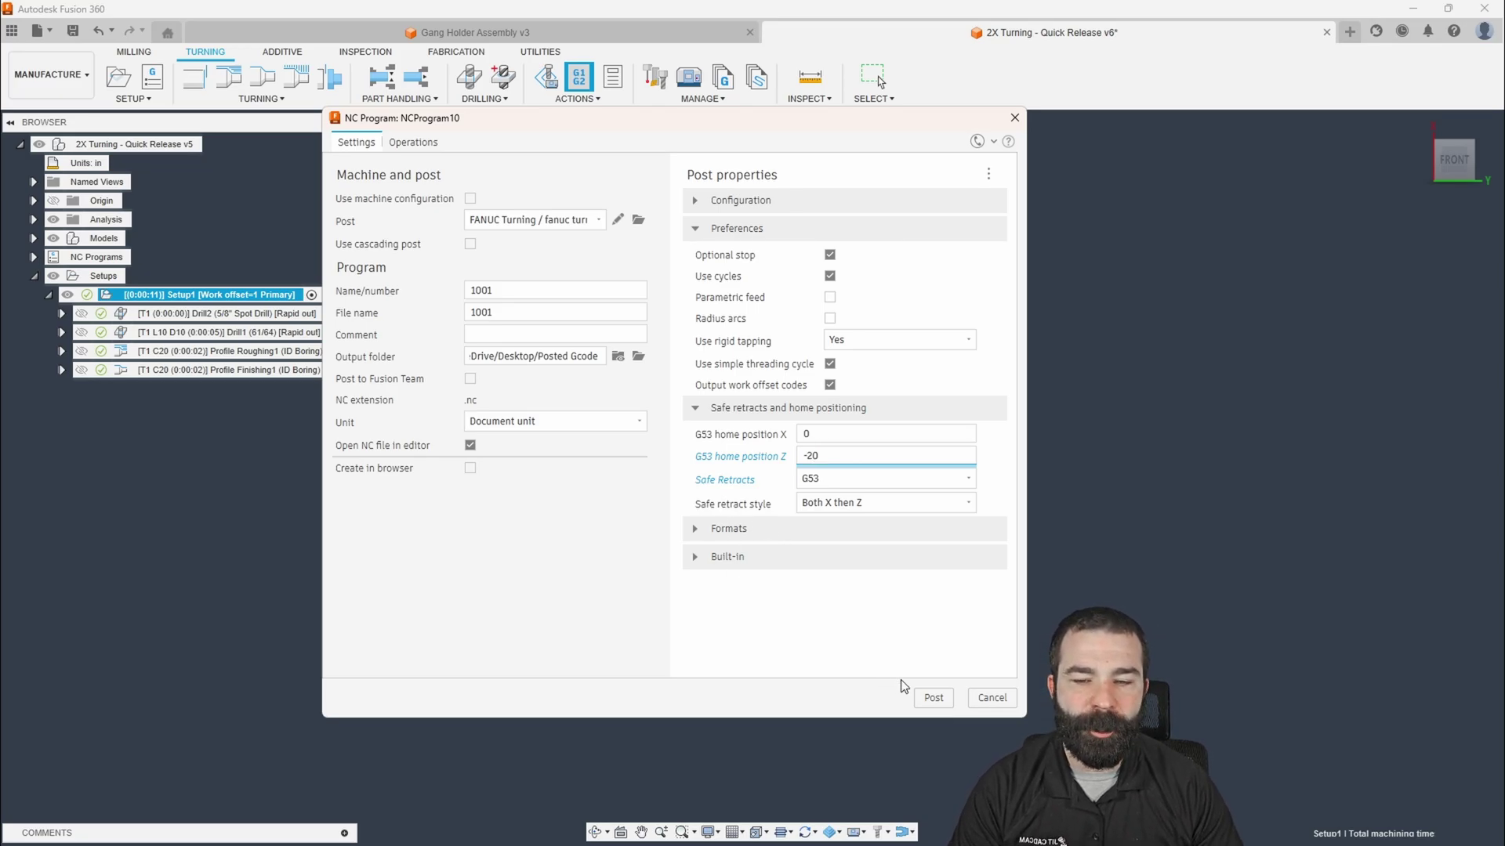
{"action": "left_click", "coordinate": [932, 697]}
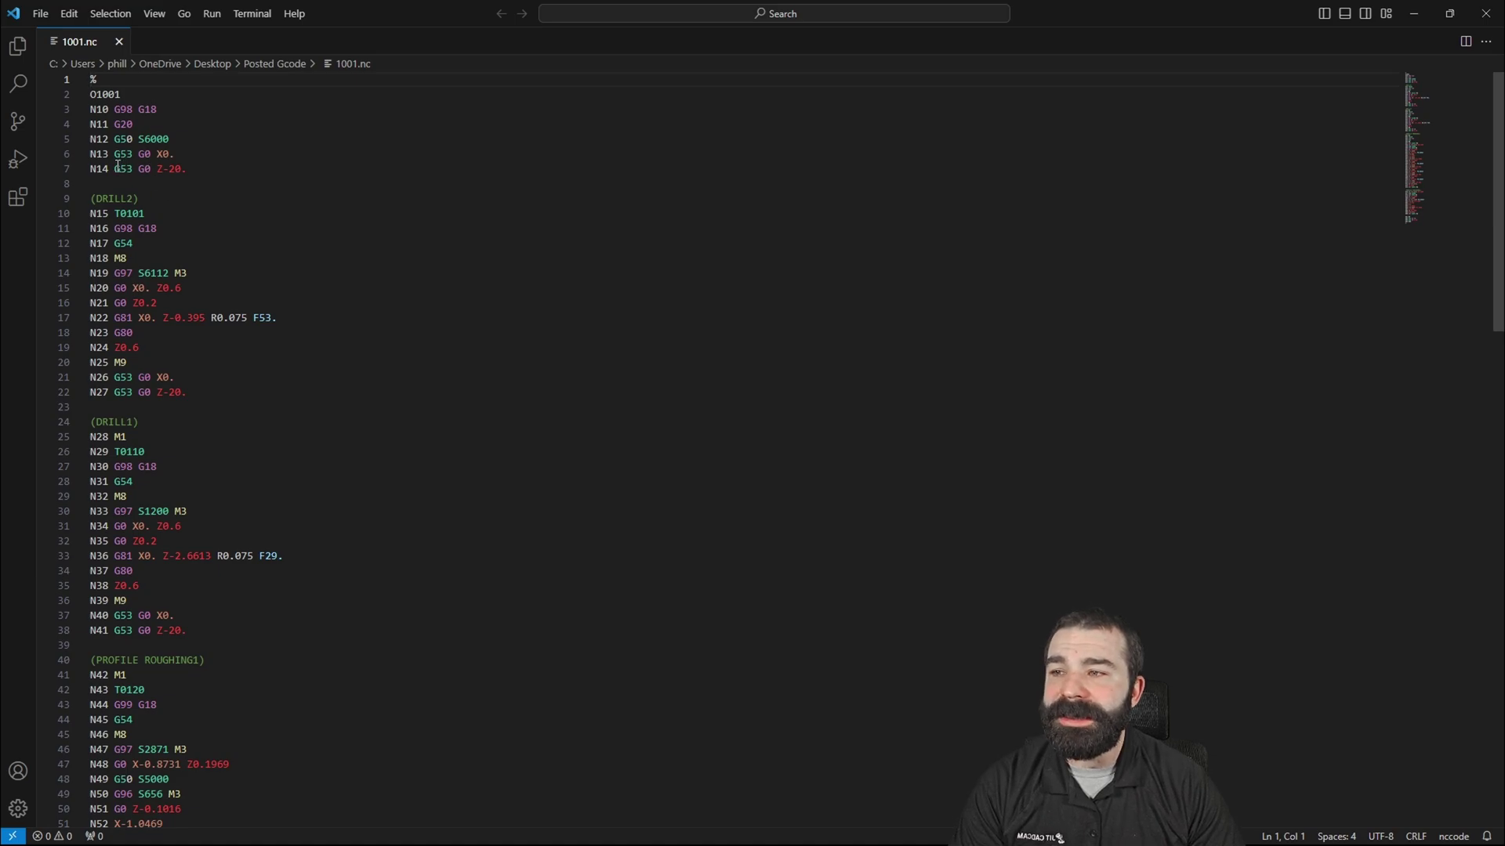
{"action": "left_click_drag", "start_coordinate": [116, 169], "coordinate": [188, 169]}
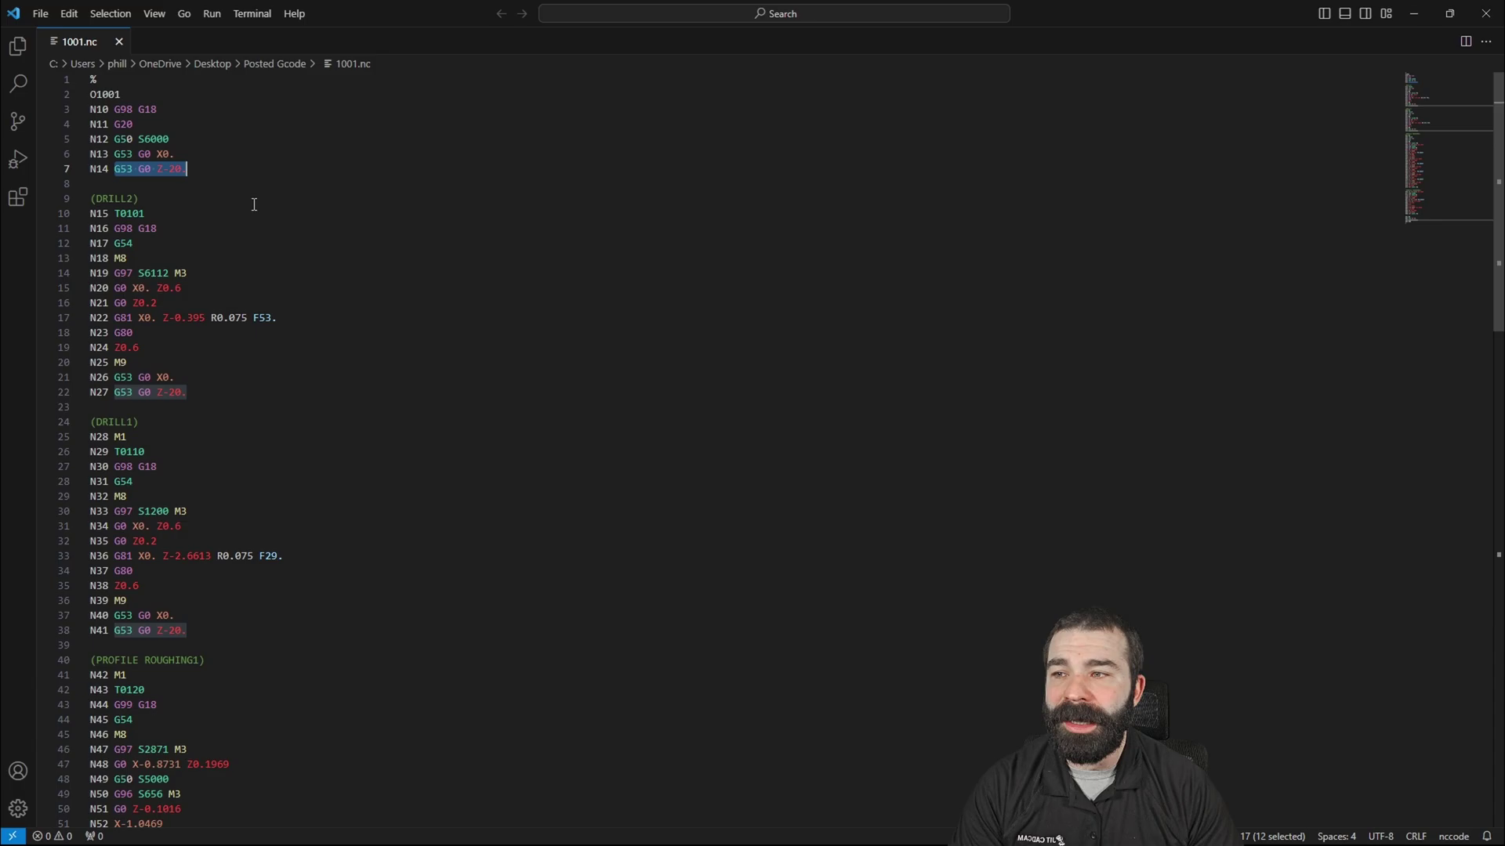
{"action": "key", "text": "alt+Tab"}
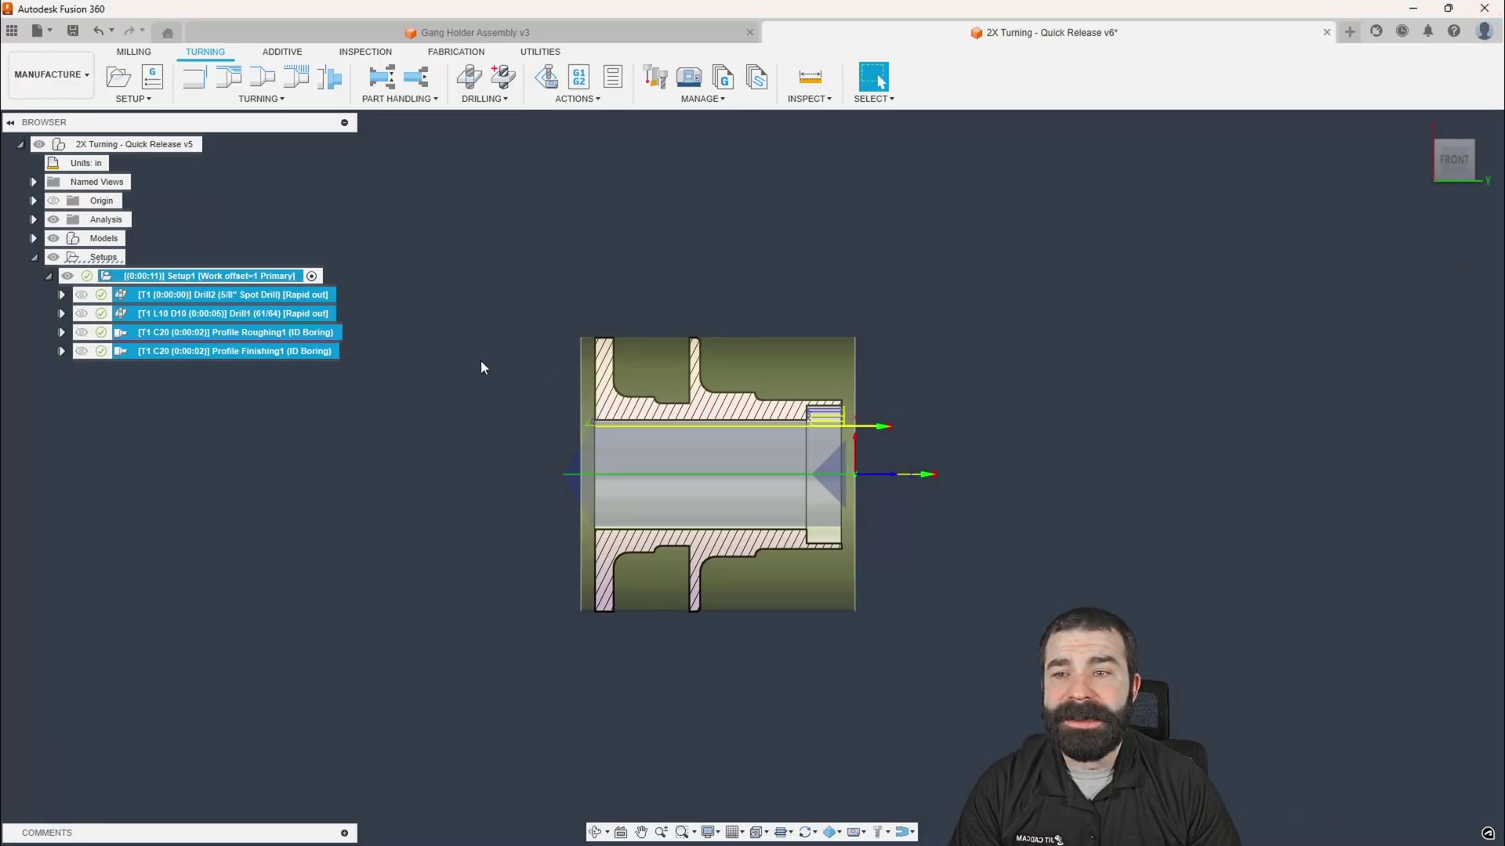
- From a new NC program on Setup1, open fanuc turning 2.cps for editing
{"action": "right_click", "coordinate": [220, 283]}
{"action": "left_click", "coordinate": [349, 382]}
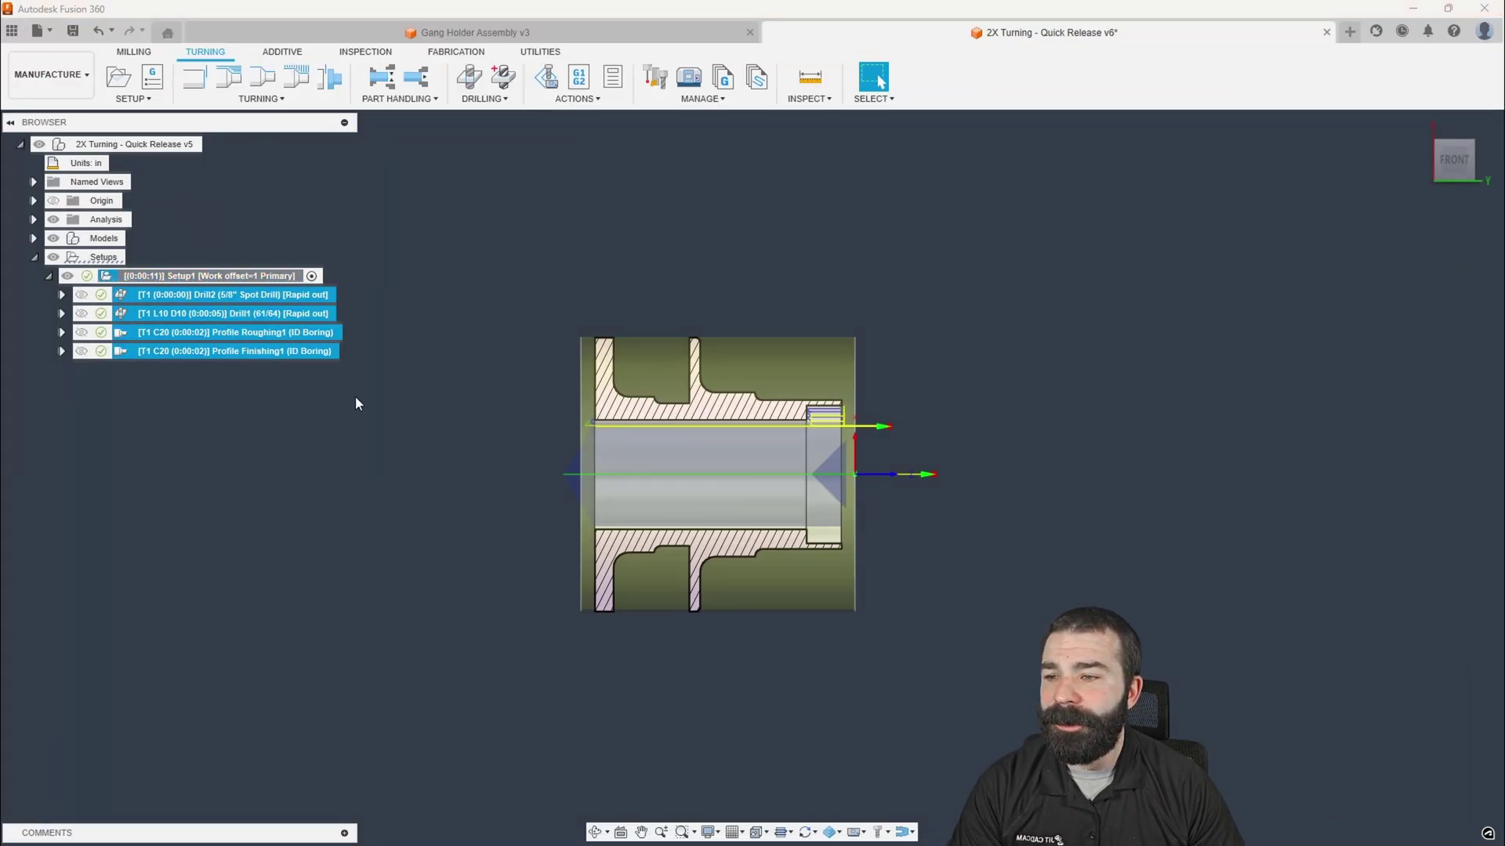
{"action": "left_click", "coordinate": [618, 220]}
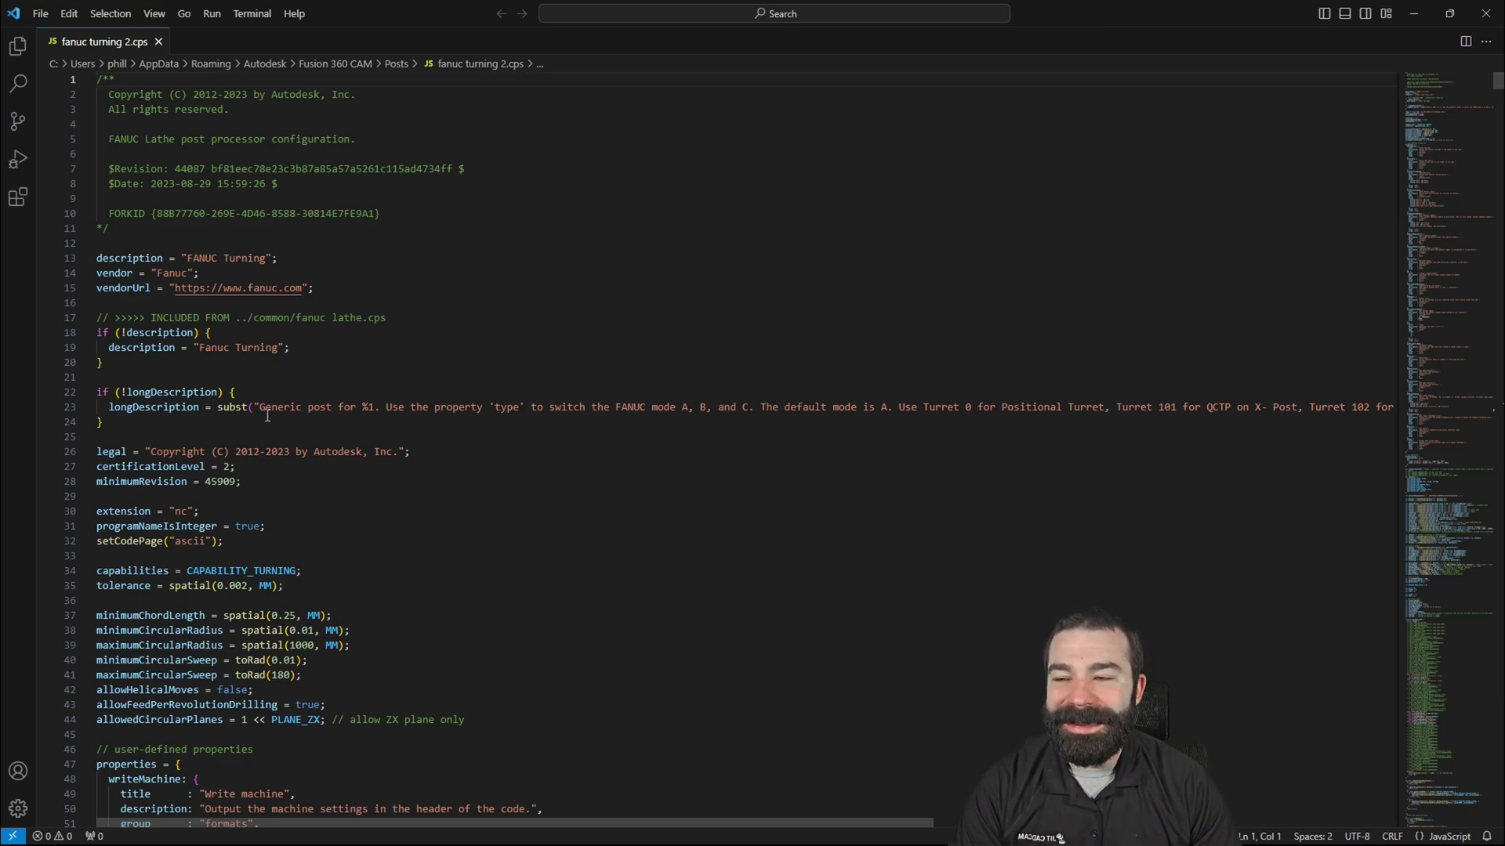
{"action": "left_click_drag", "start_coordinate": [600, 822], "coordinate": [931, 823]}
{"action": "left_click_drag", "start_coordinate": [569, 416], "coordinate": [1001, 413]}
{"action": "left_click_drag", "start_coordinate": [828, 823], "coordinate": [1167, 823]}
{"action": "left_click", "coordinate": [998, 406]}
{"action": "left_click_drag", "start_coordinate": [999, 407], "coordinate": [1275, 416]}
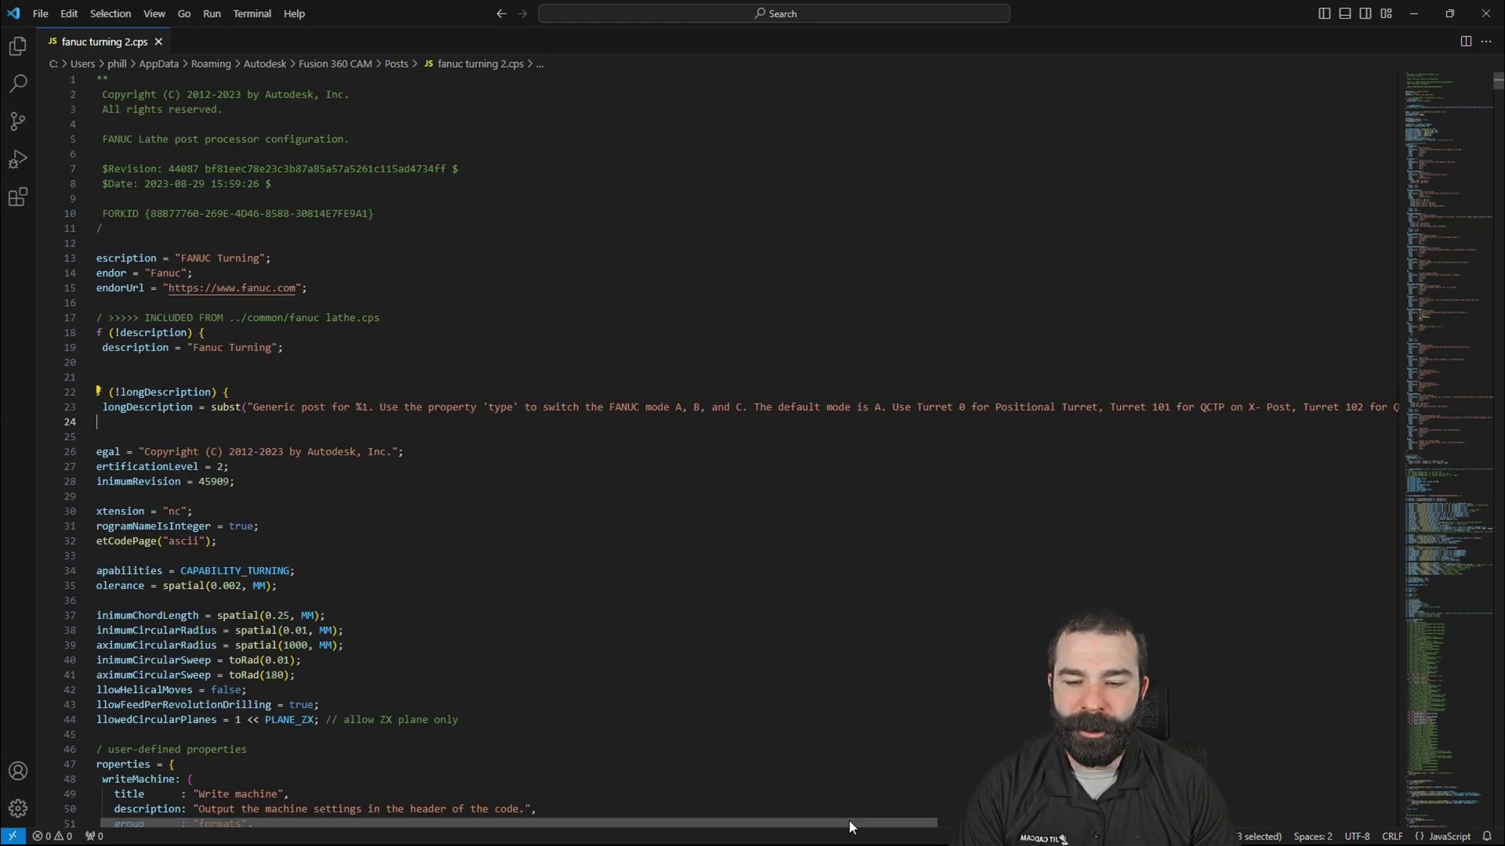
{"action": "left_click", "coordinate": [924, 823]}
{"action": "left_click_drag", "start_coordinate": [929, 825], "coordinate": [1354, 823]}
{"action": "double_click", "coordinate": [858, 403]}
{"action": "key", "text": "shift+alt+Right"}
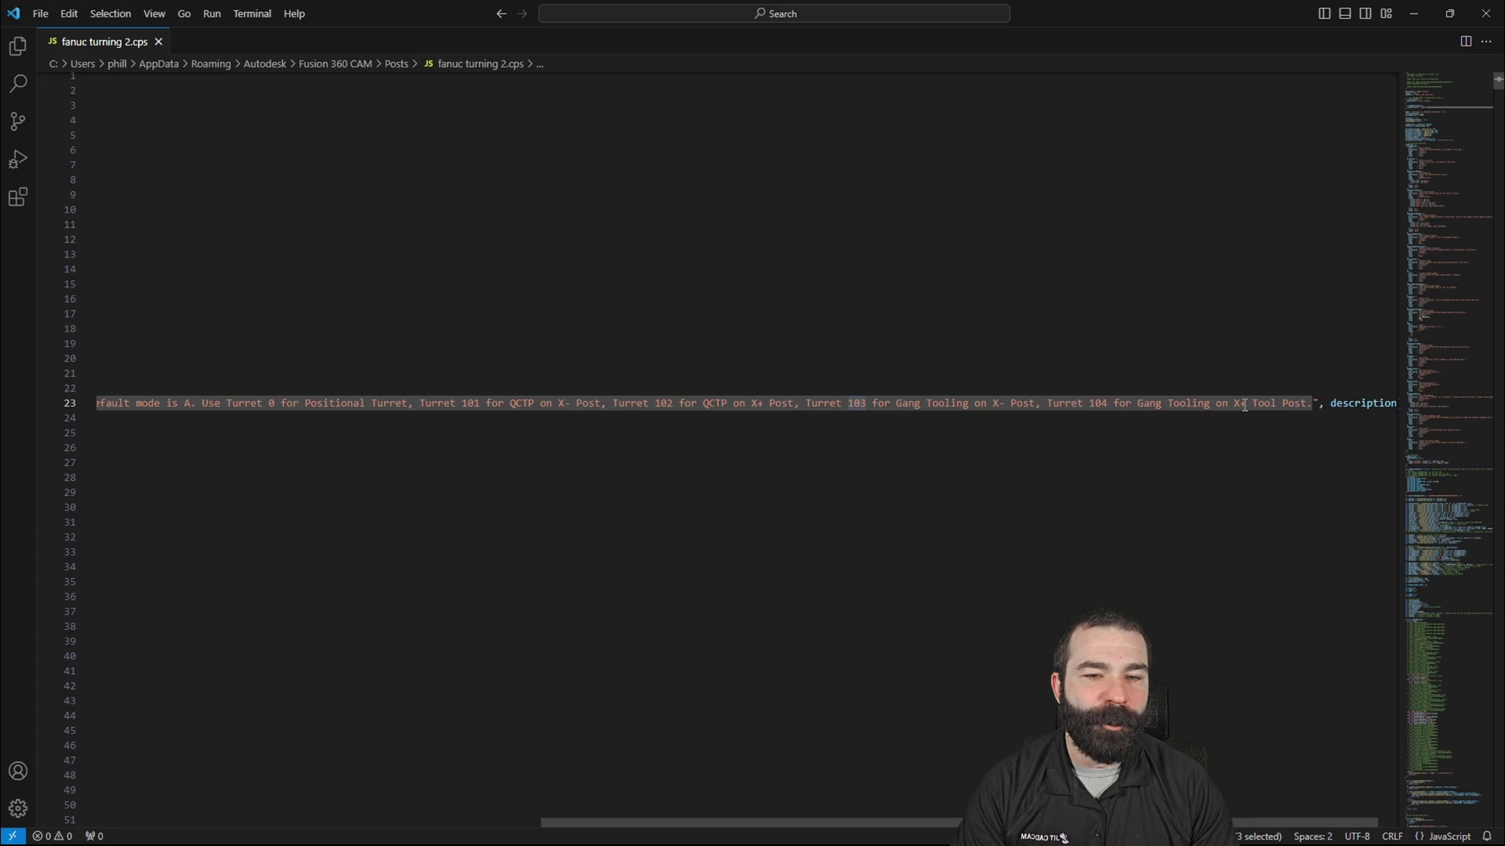
{"action": "key", "text": "shift+alt+Left"}
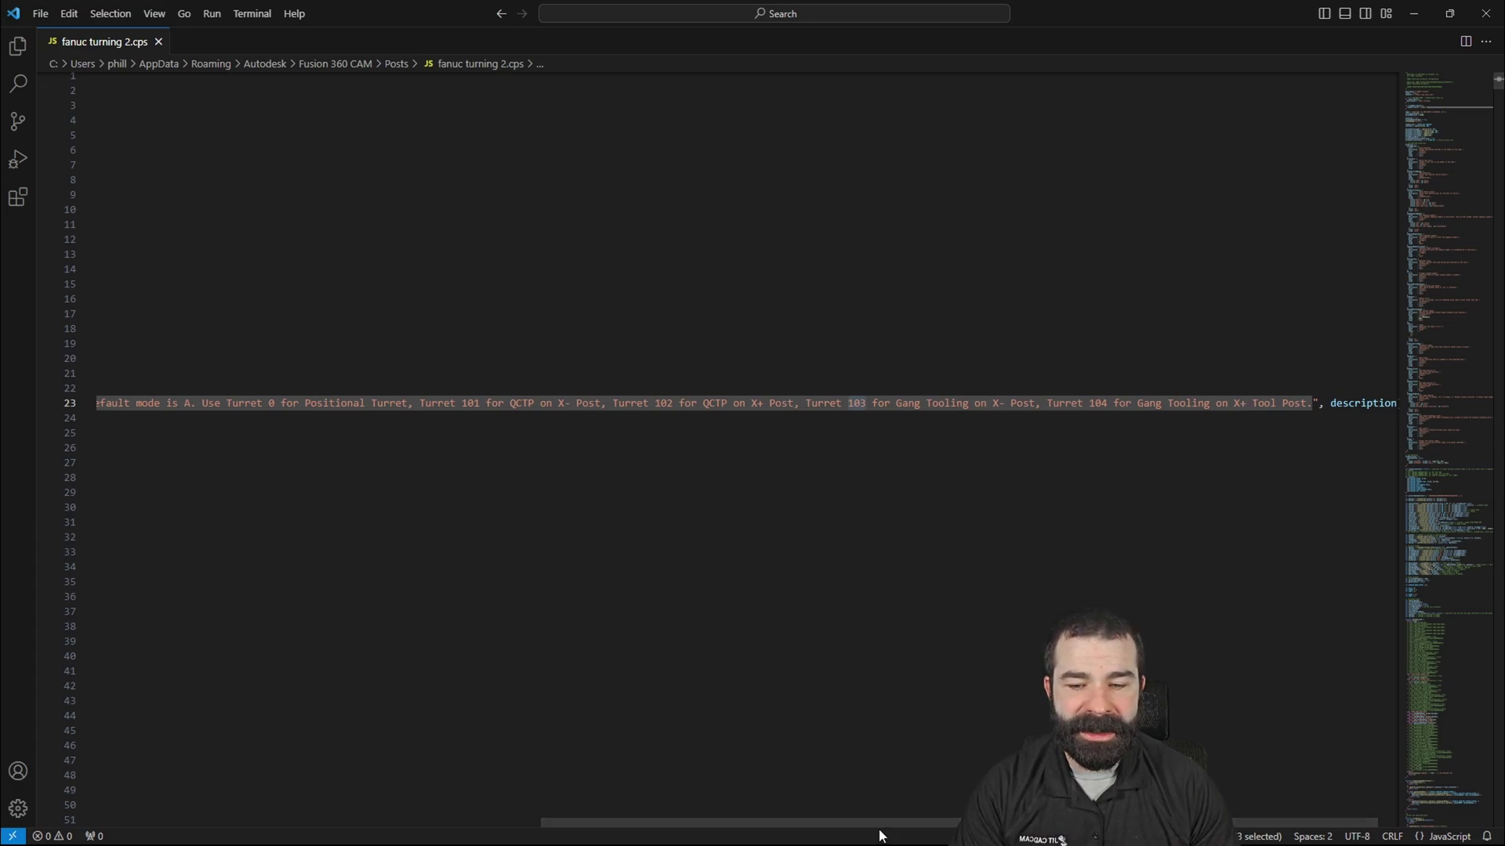
{"action": "left_click_drag", "start_coordinate": [870, 821], "coordinate": [426, 805]}
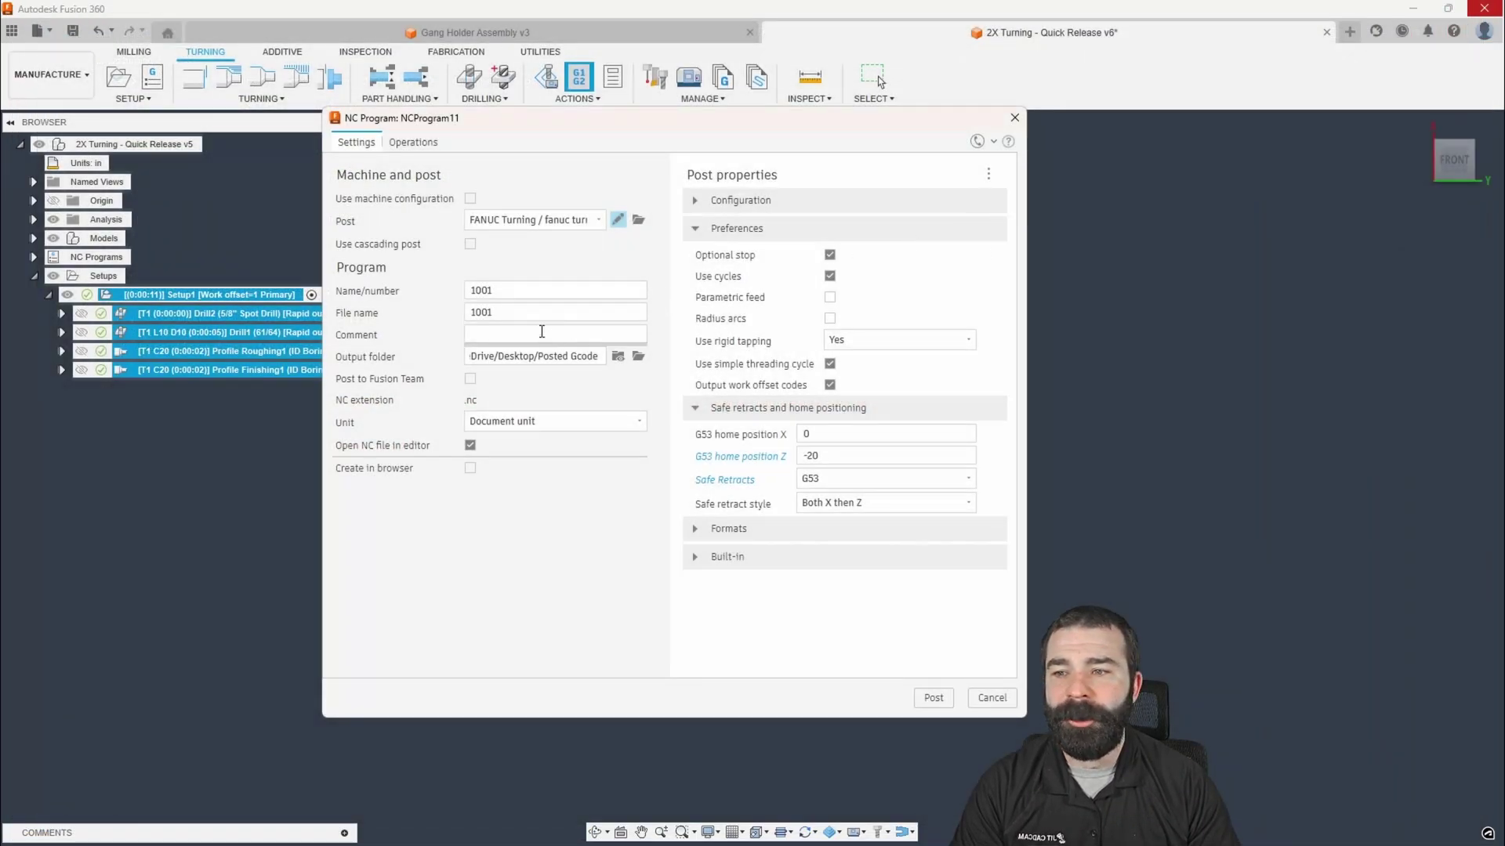
- Switch the post to haas turning.cps and repost program 1001, overwriting 1001.nc
{"action": "left_click", "coordinate": [639, 221]}
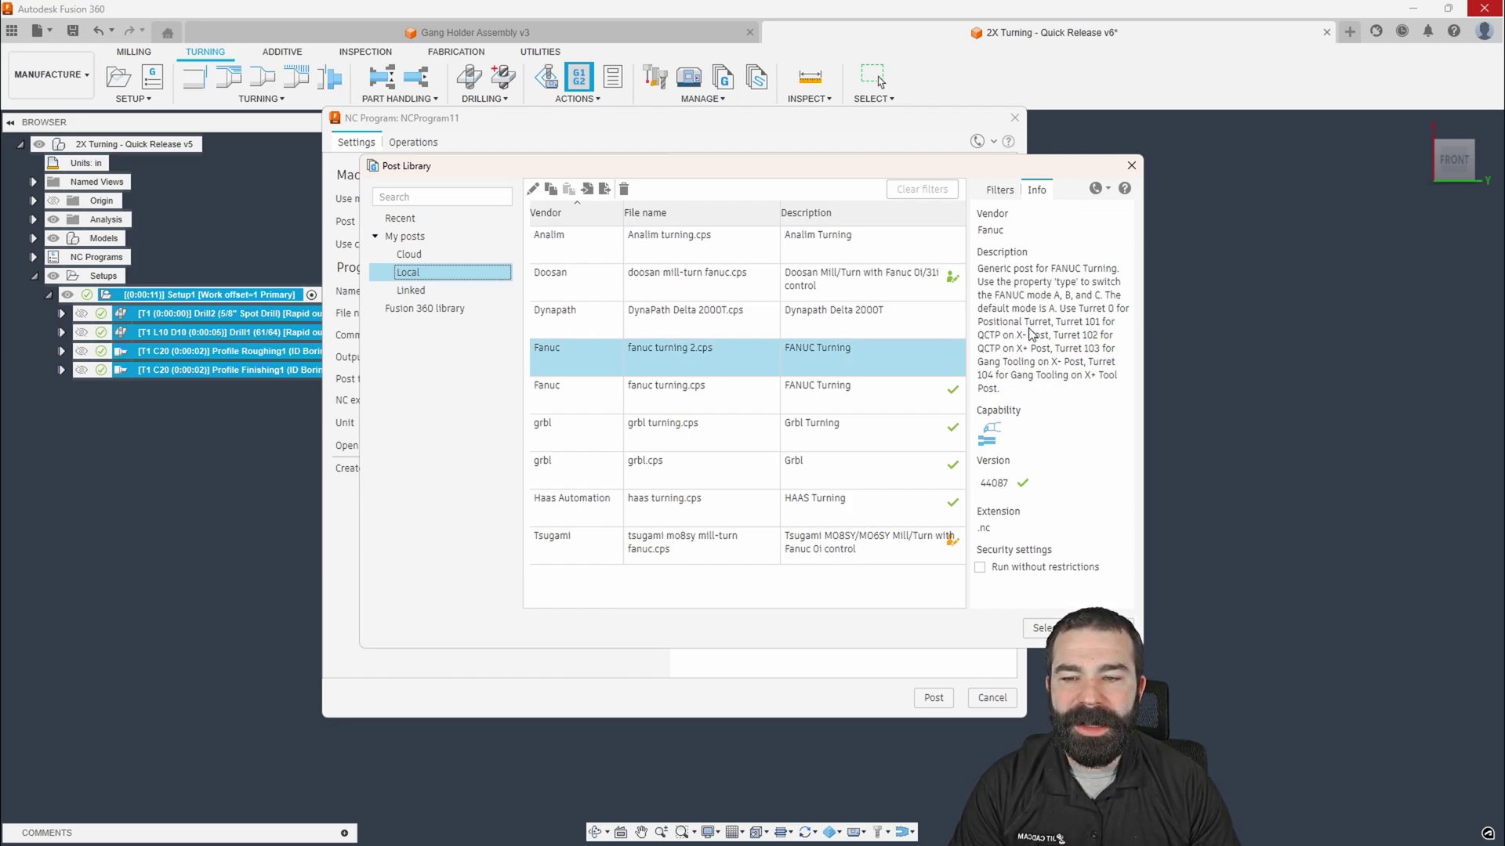
{"action": "left_click", "coordinate": [733, 518]}
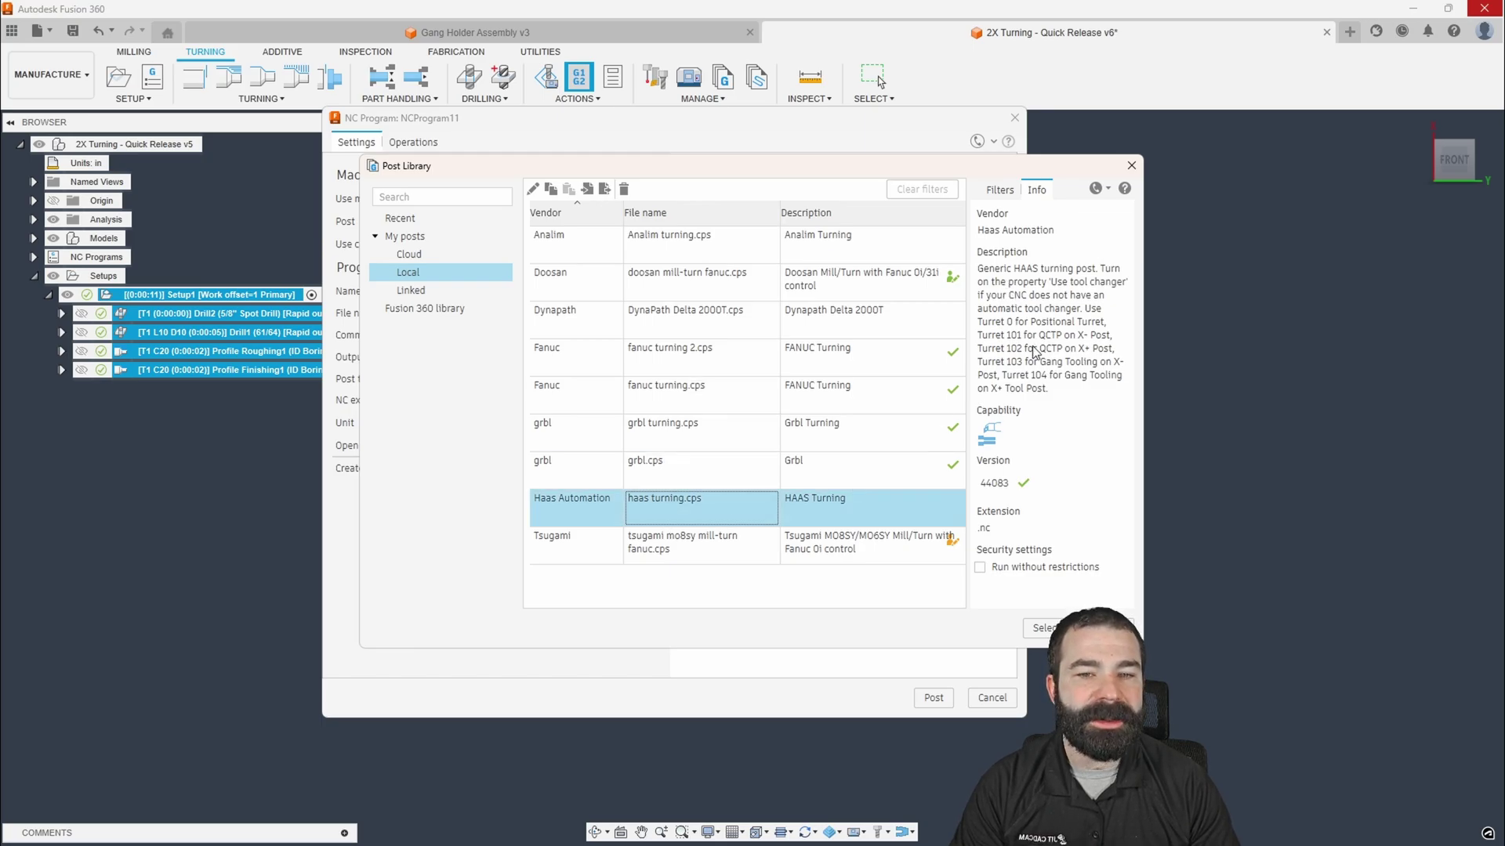
{"action": "left_click", "coordinate": [1039, 627]}
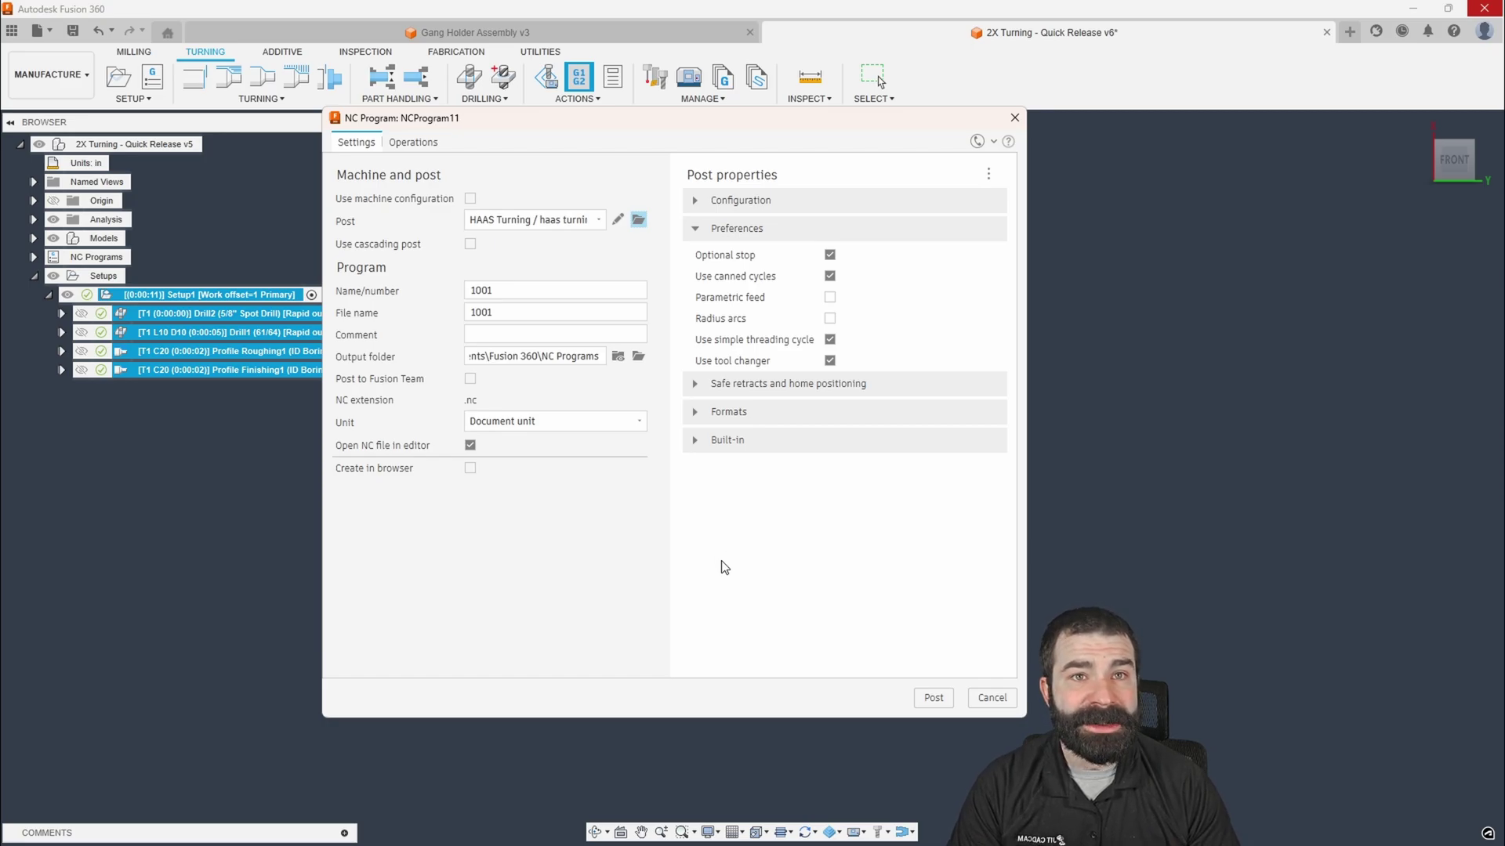
{"action": "left_click", "coordinate": [695, 383]}
{"action": "left_click", "coordinate": [934, 697]}
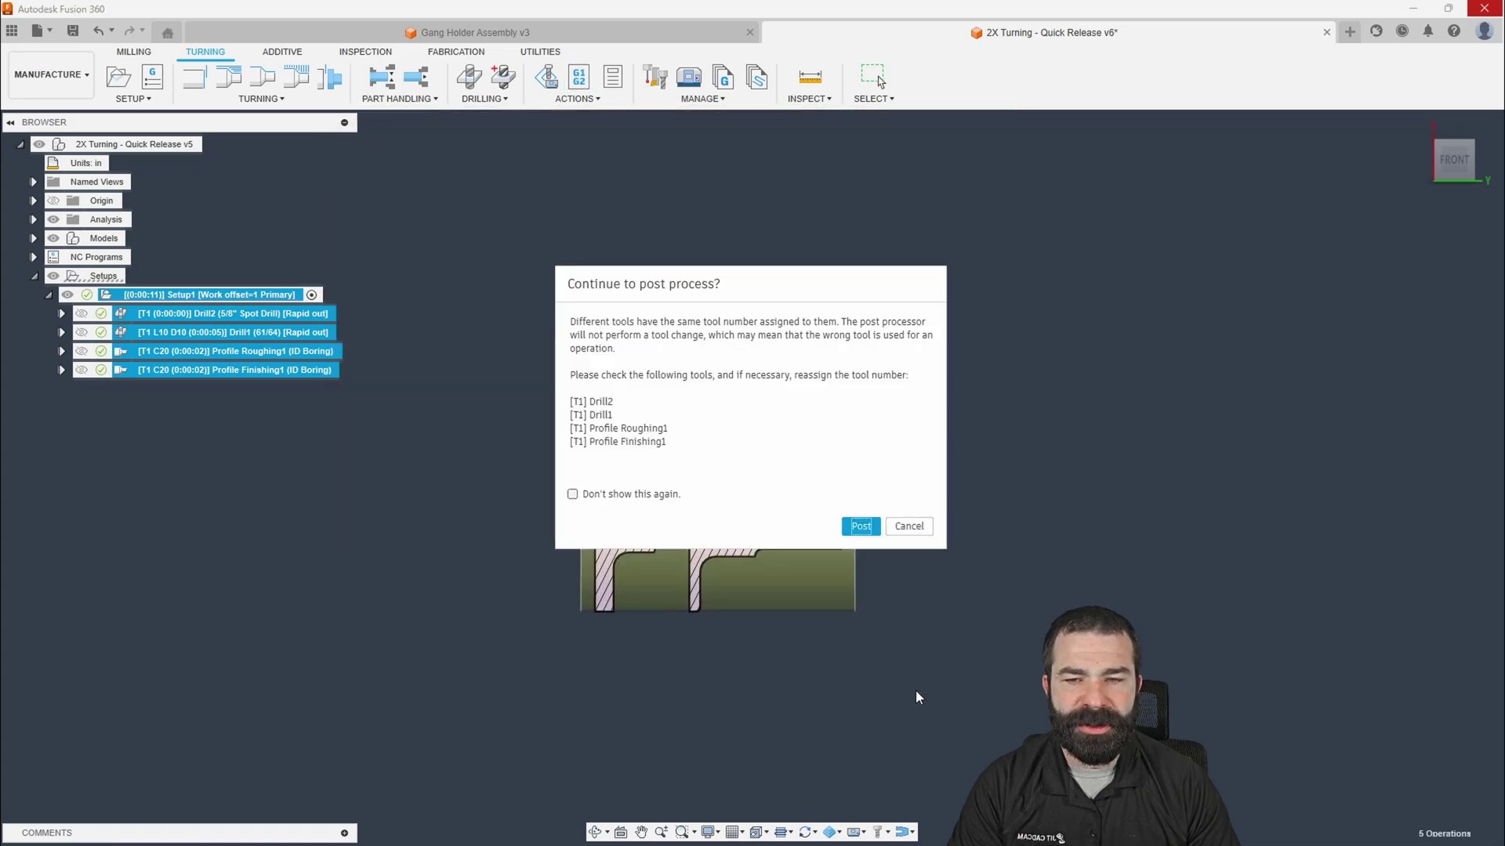
{"action": "left_click", "coordinate": [860, 526]}
{"action": "left_click", "coordinate": [769, 448]}
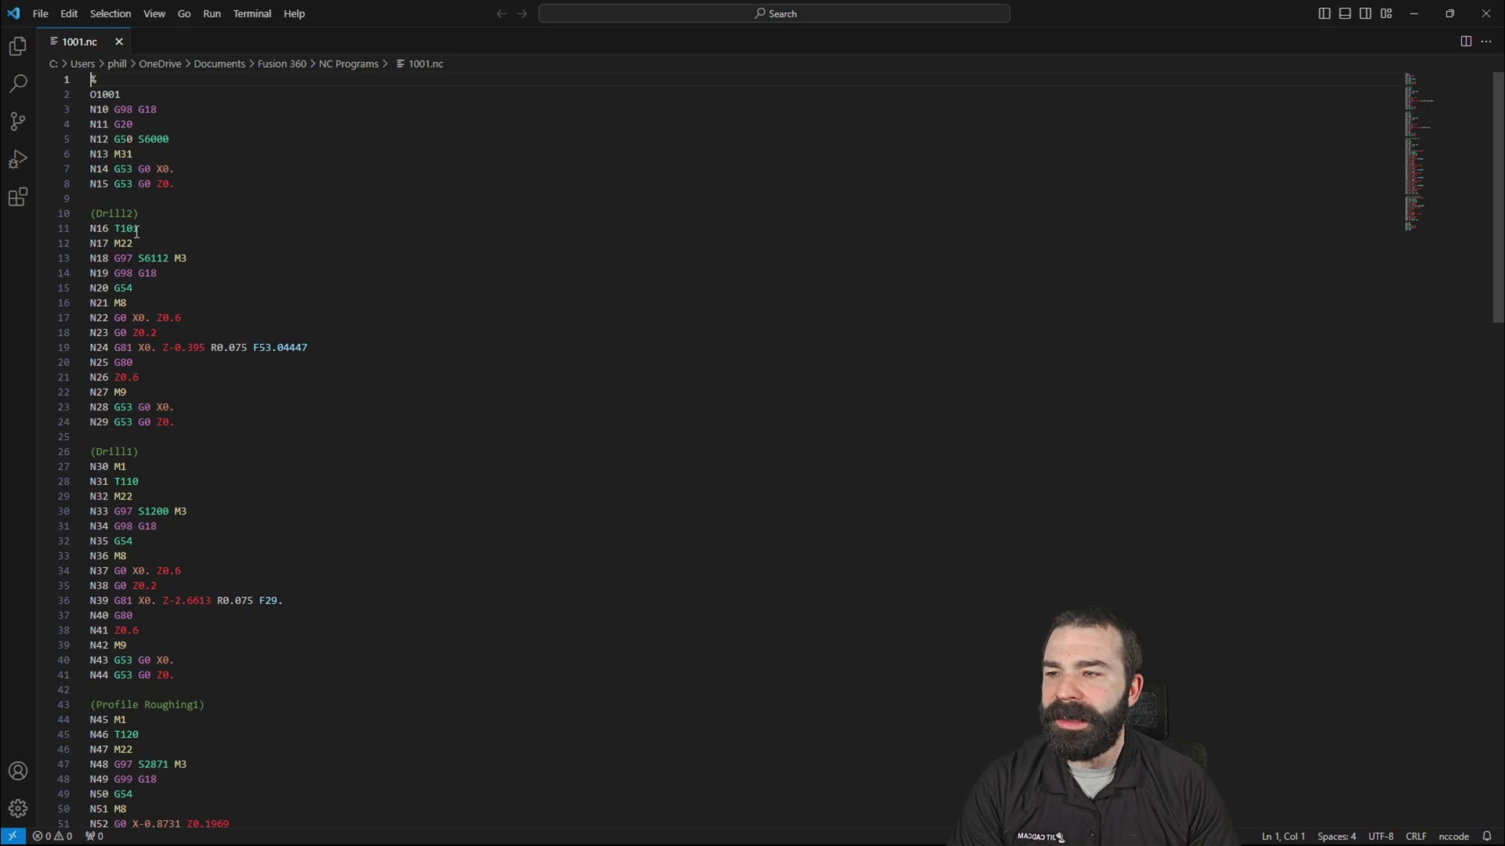
- Check the Drill2 tool call T101 and Drill1 tool call T110 in 1001.nc
{"action": "left_click", "coordinate": [136, 229]}
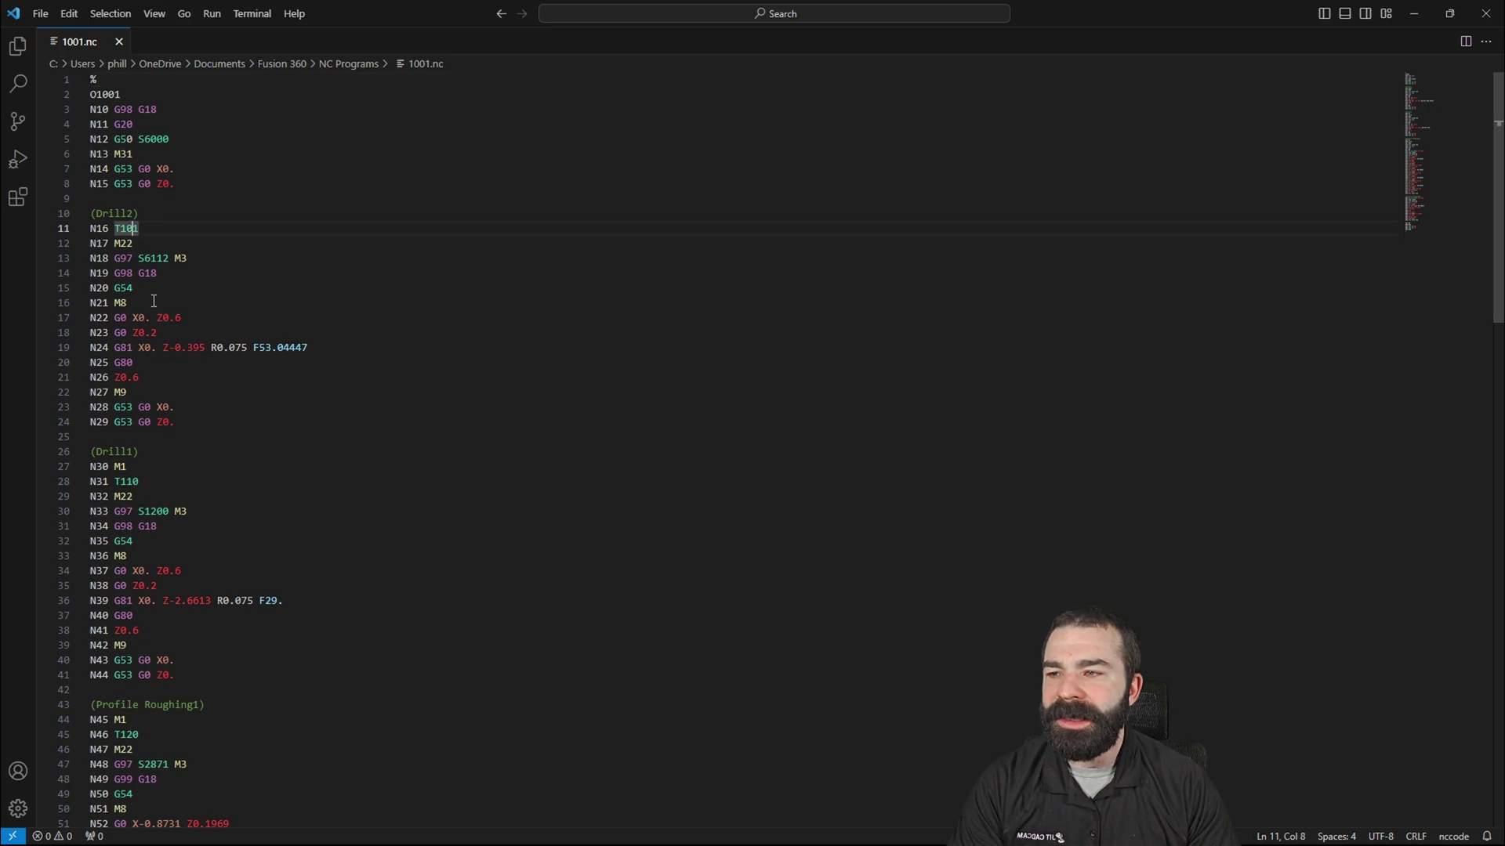
{"action": "left_click", "coordinate": [212, 469]}
{"action": "scroll", "coordinate": [188, 447], "scroll_direction": "down", "scroll_amount": 2}
{"action": "key", "text": "Down"}
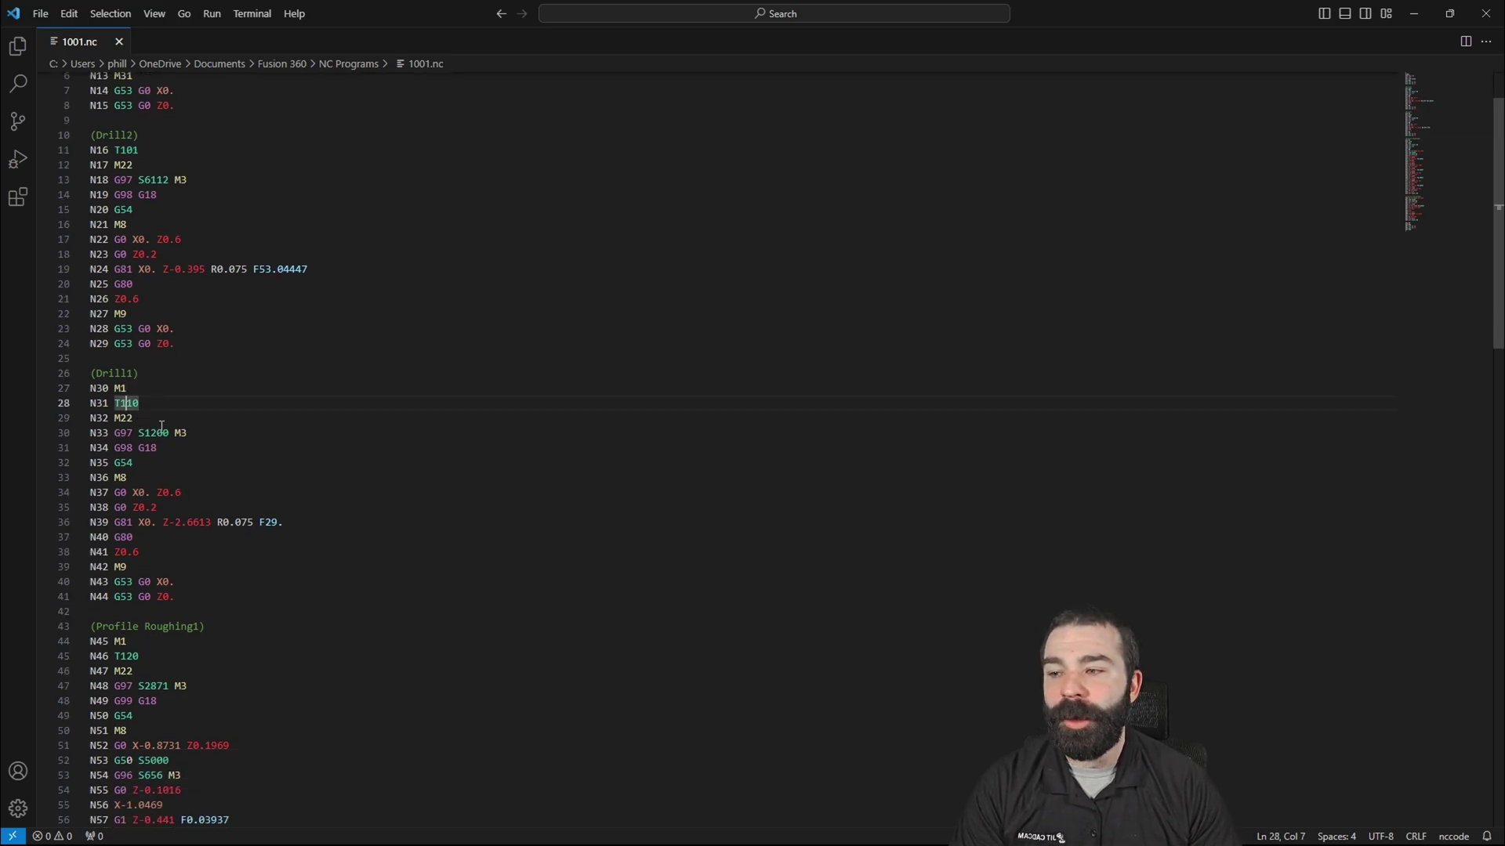
- Check the Profile Roughing1 tool call T120, then close VS Code to return to Fusion 360
{"action": "scroll", "coordinate": [161, 500], "scroll_direction": "down", "scroll_amount": 1}
{"action": "scroll", "coordinate": [154, 598], "scroll_direction": "down", "scroll_amount": 1}
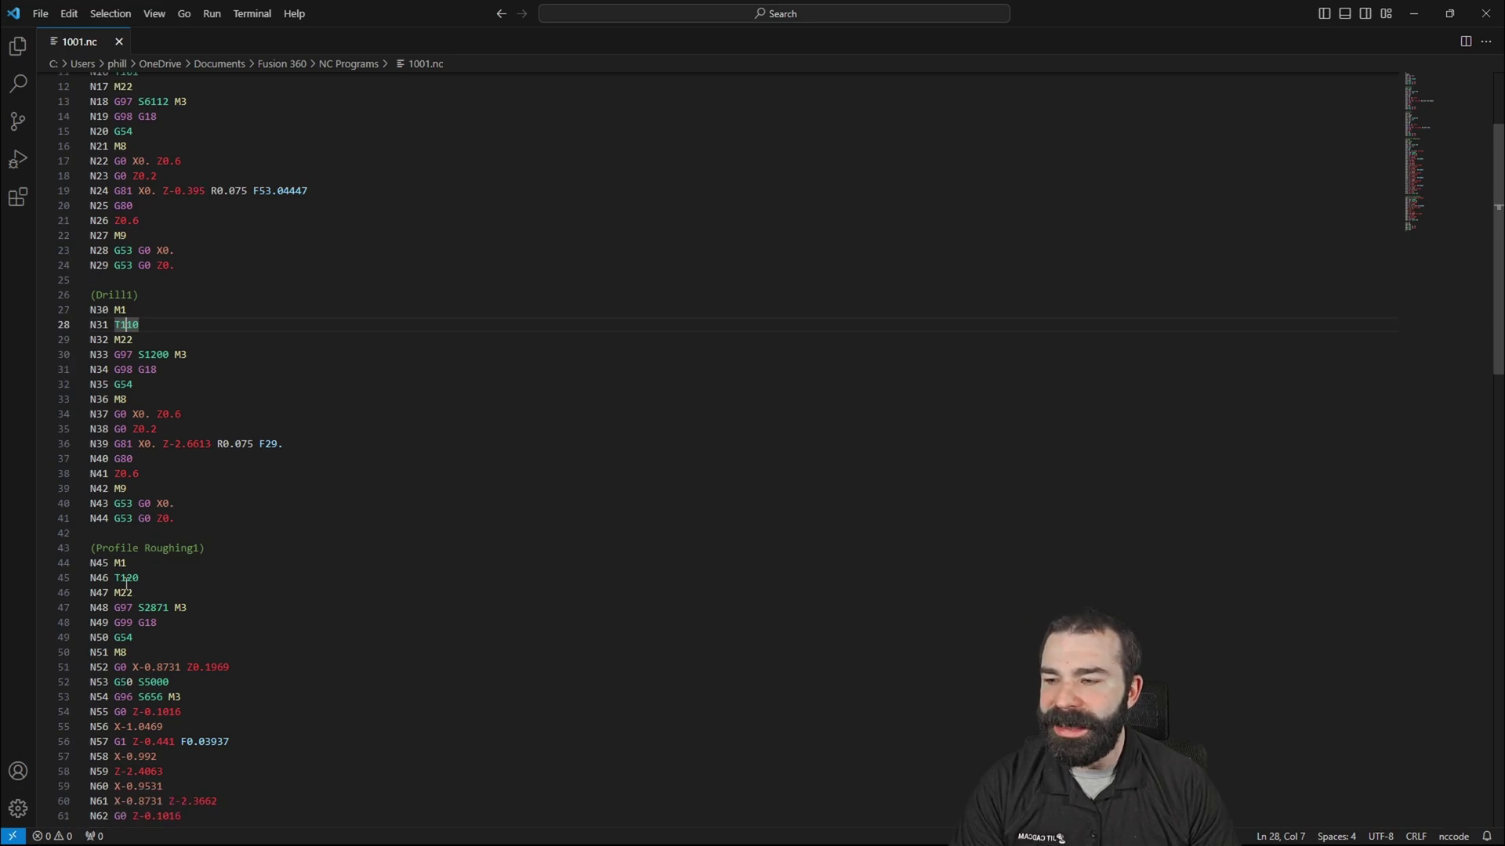
{"action": "left_click", "coordinate": [127, 578]}
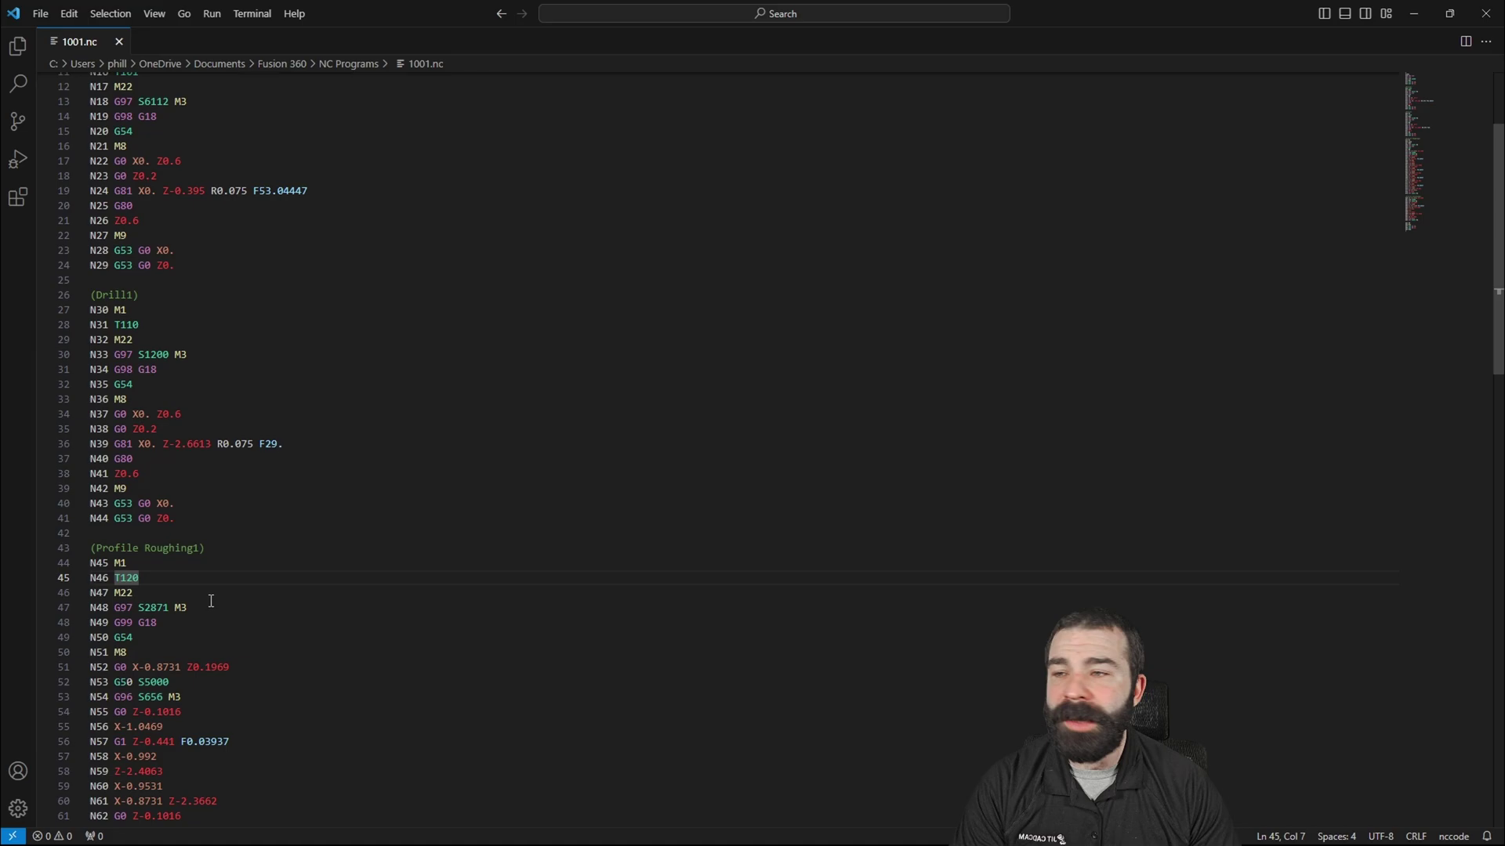
{"action": "scroll", "coordinate": [211, 601], "scroll_direction": "up", "scroll_amount": 3}
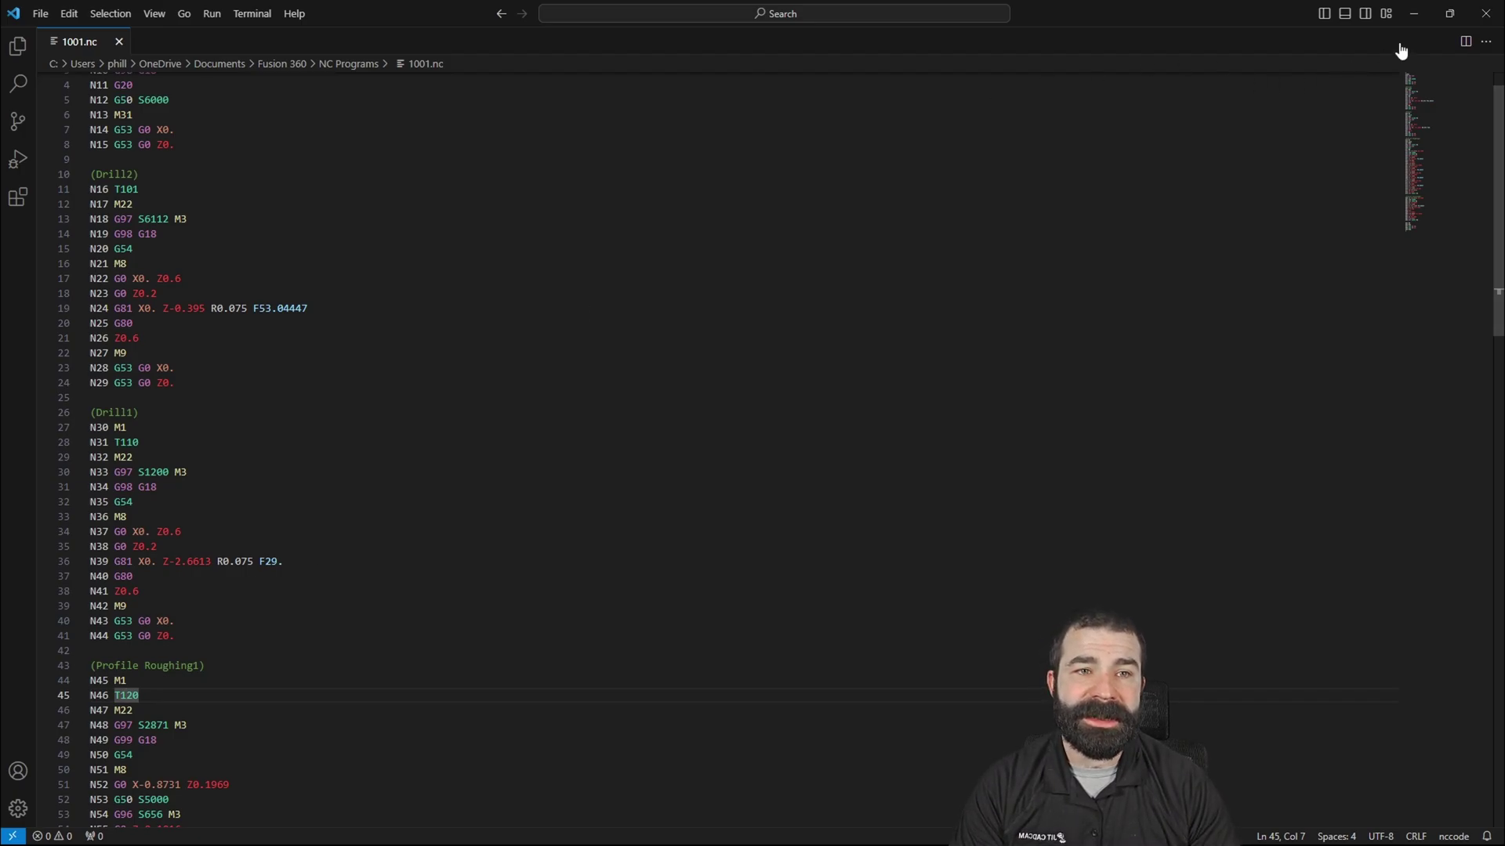
{"action": "left_click", "coordinate": [1485, 13]}
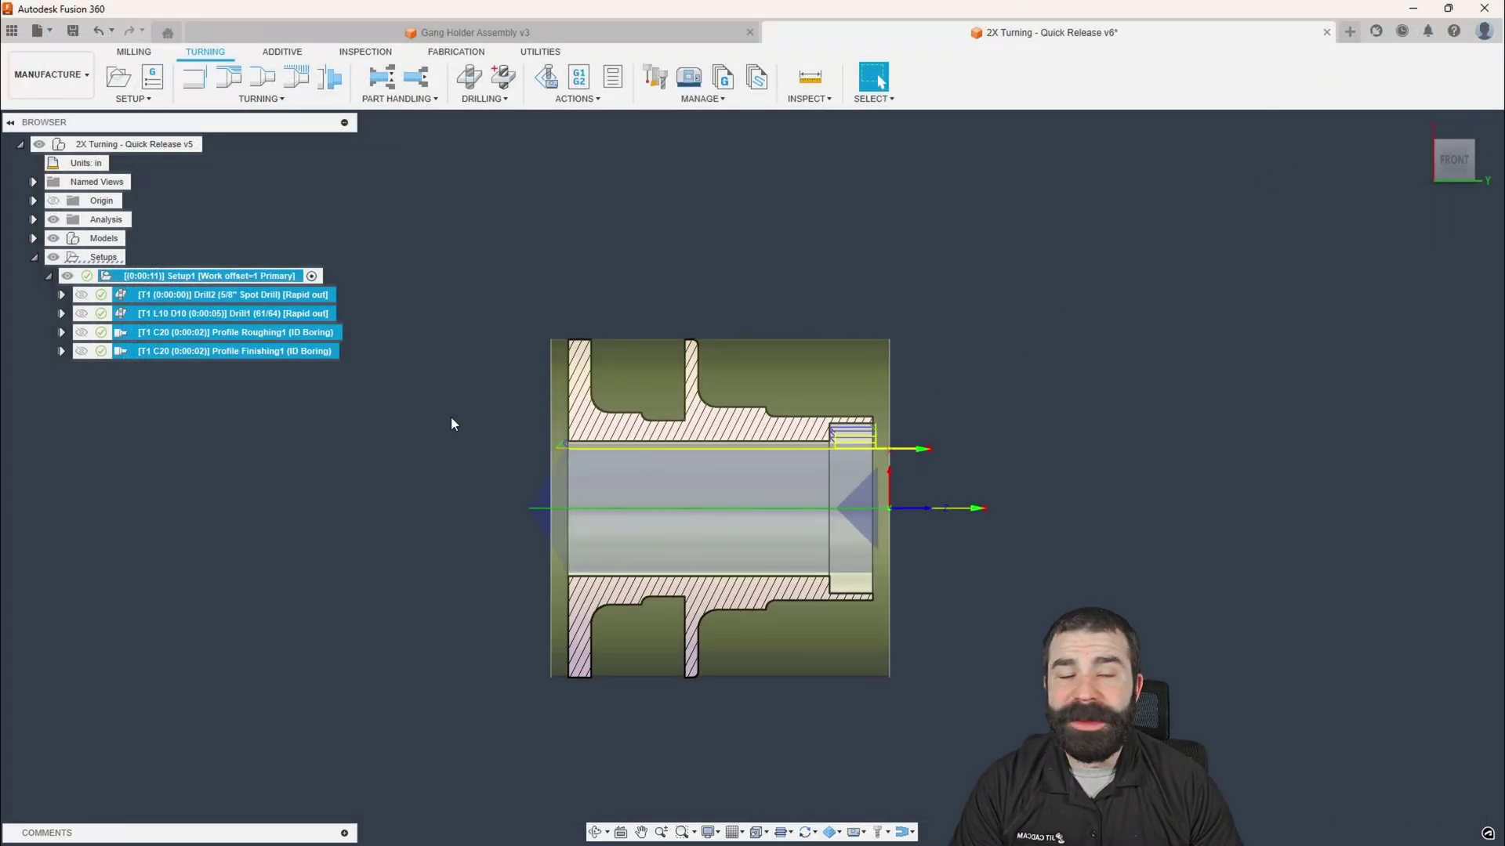